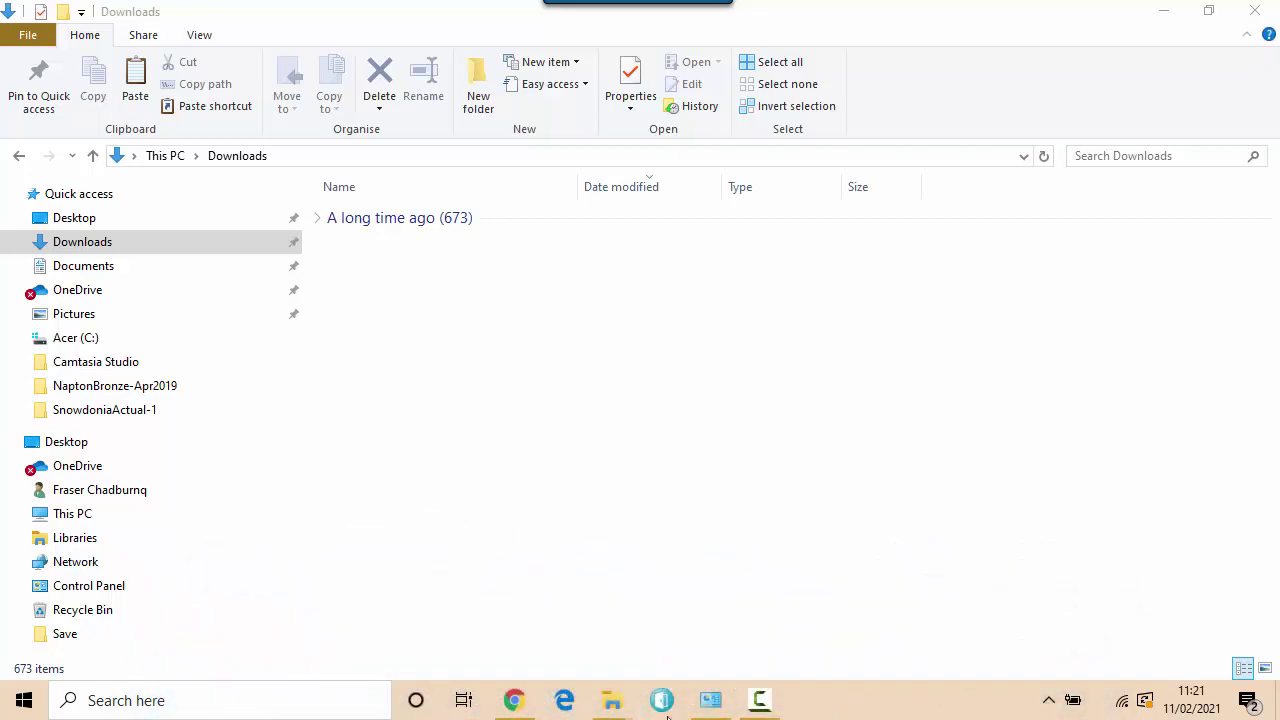
# Step: Open the browser and search Google for 'download ibm rhapsody'
pyautogui.click(513, 703)
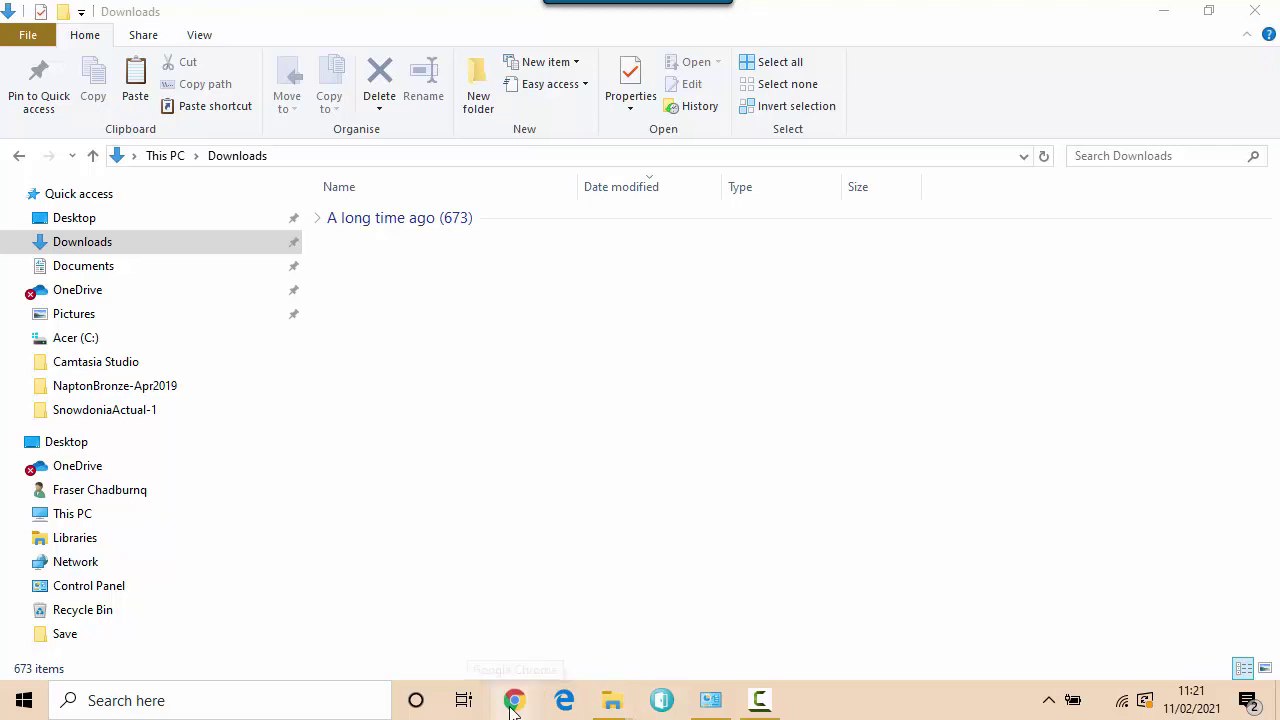
pyautogui.write('www.go')
pyautogui.press('Return')
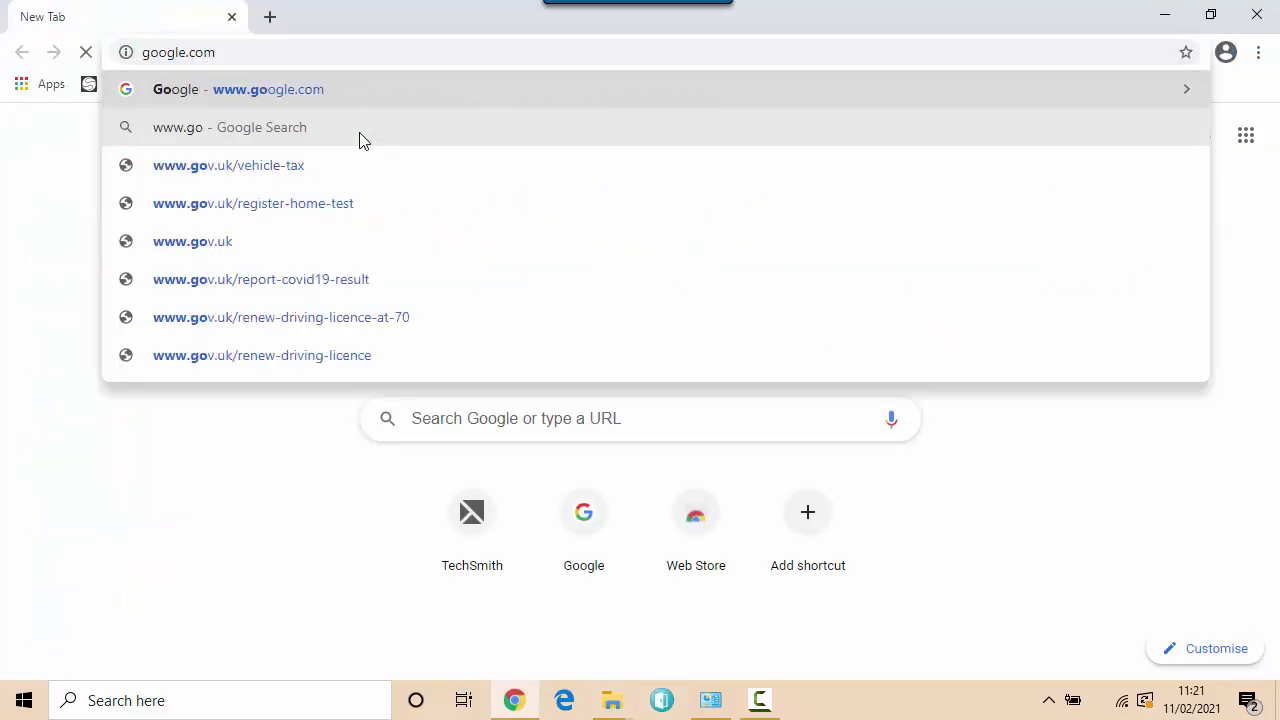
pyautogui.write('down')
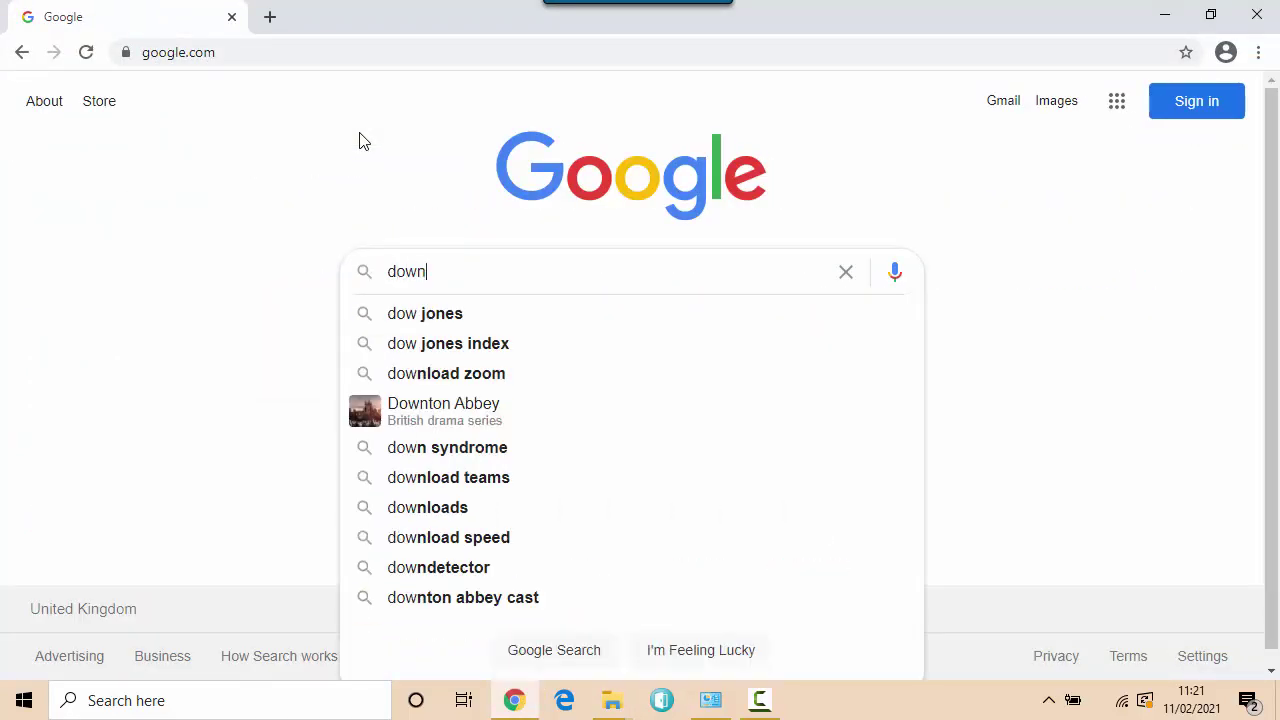
pyautogui.write('load ibm rhapsody')
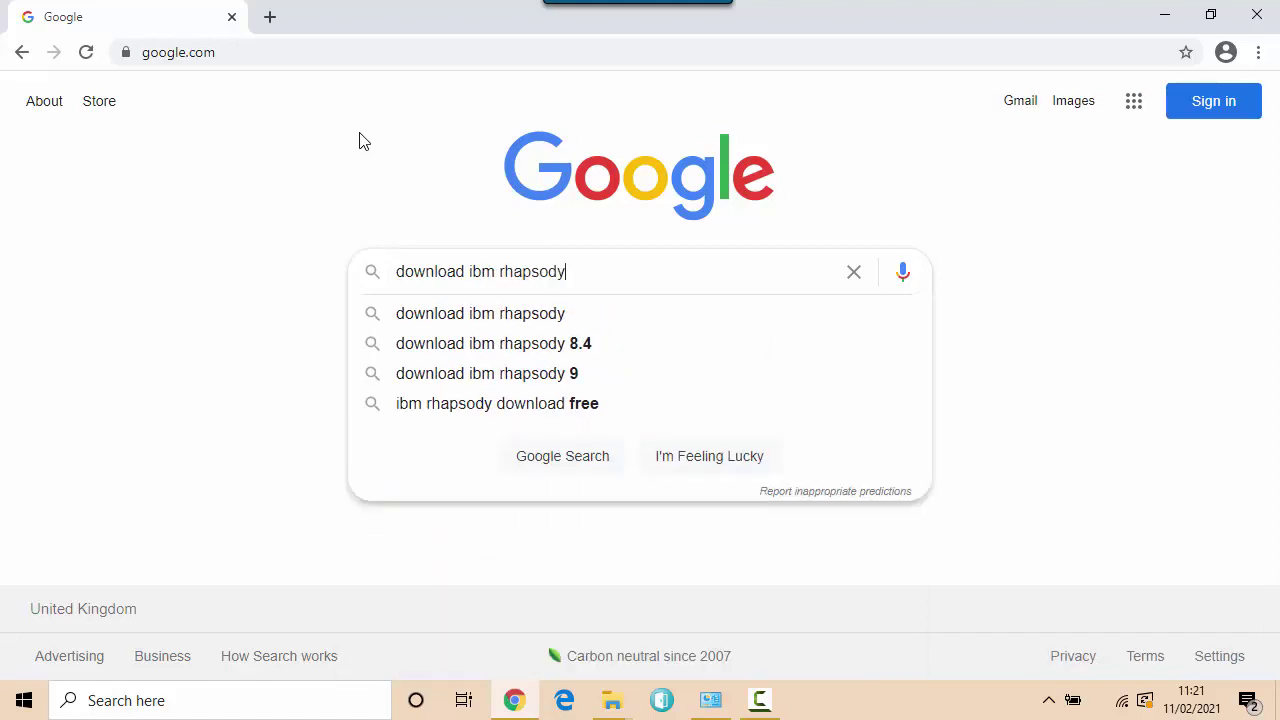
pyautogui.press('Return')
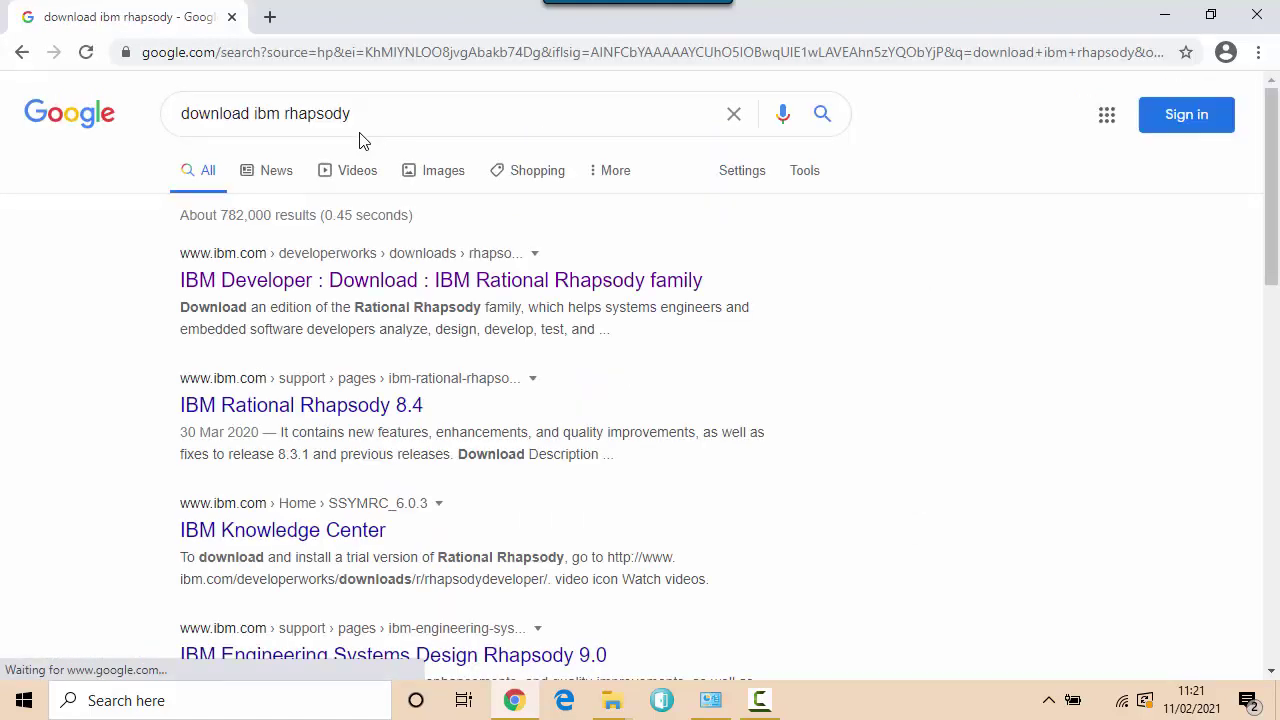
# Step: Start the Rhapsody trial download from IBM Developer and sign in with an existing IBM id
pyautogui.click(408, 289)
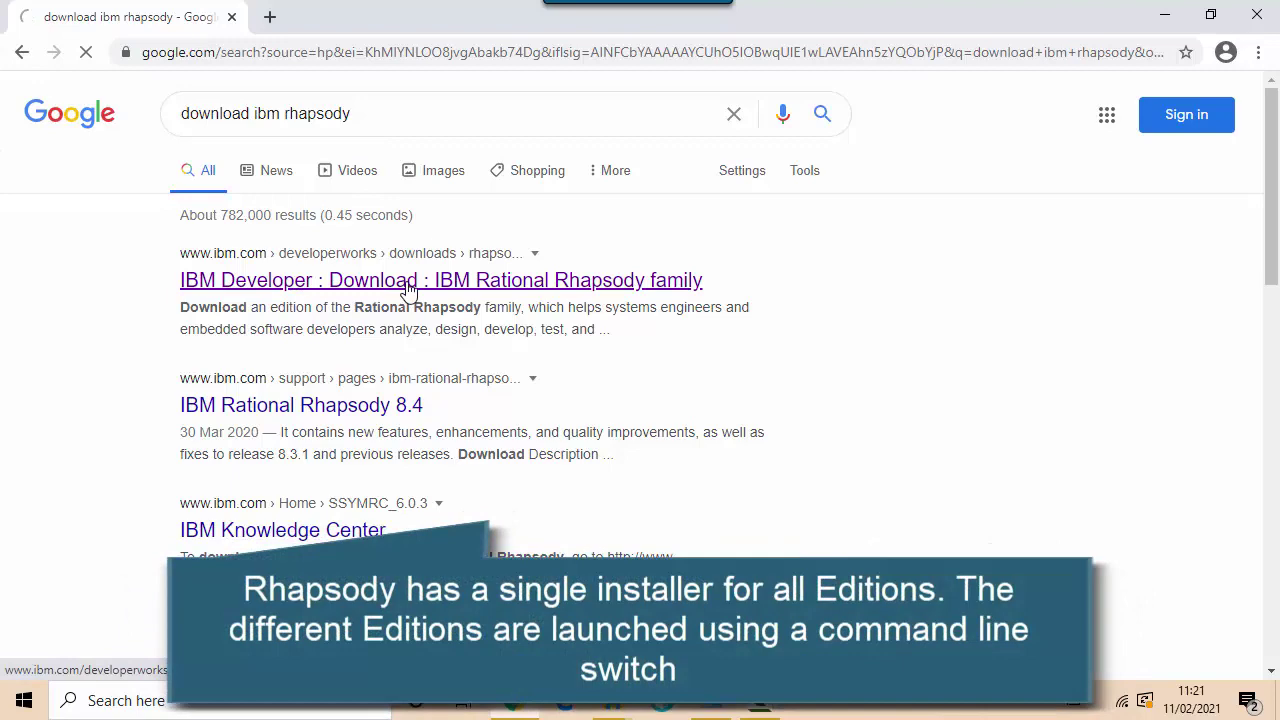
pyautogui.click(240, 509)
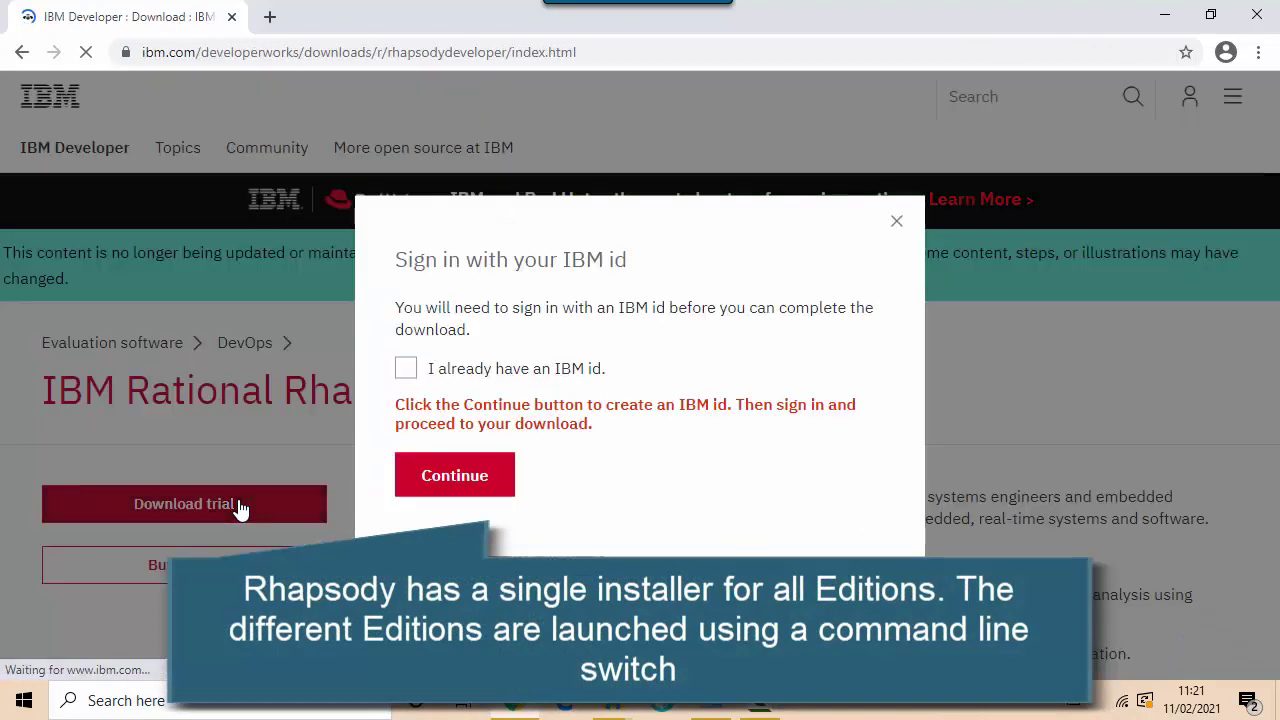
pyautogui.click(406, 368)
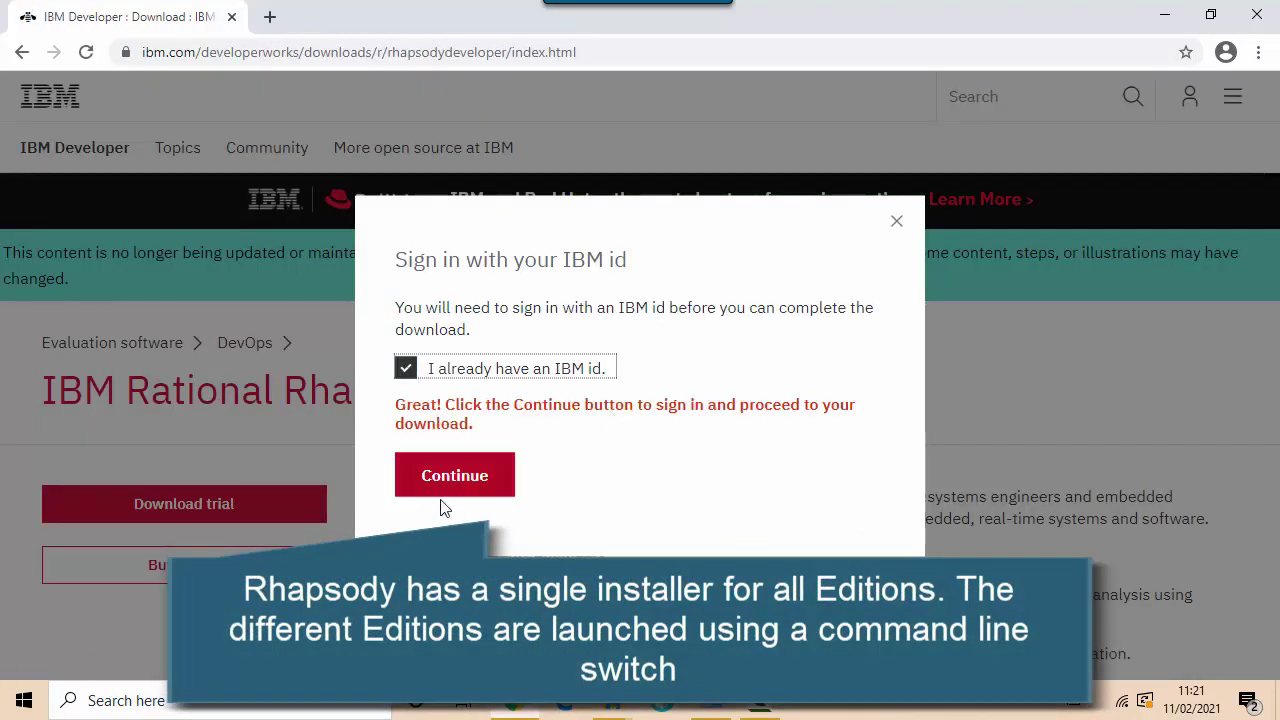
pyautogui.click(454, 476)
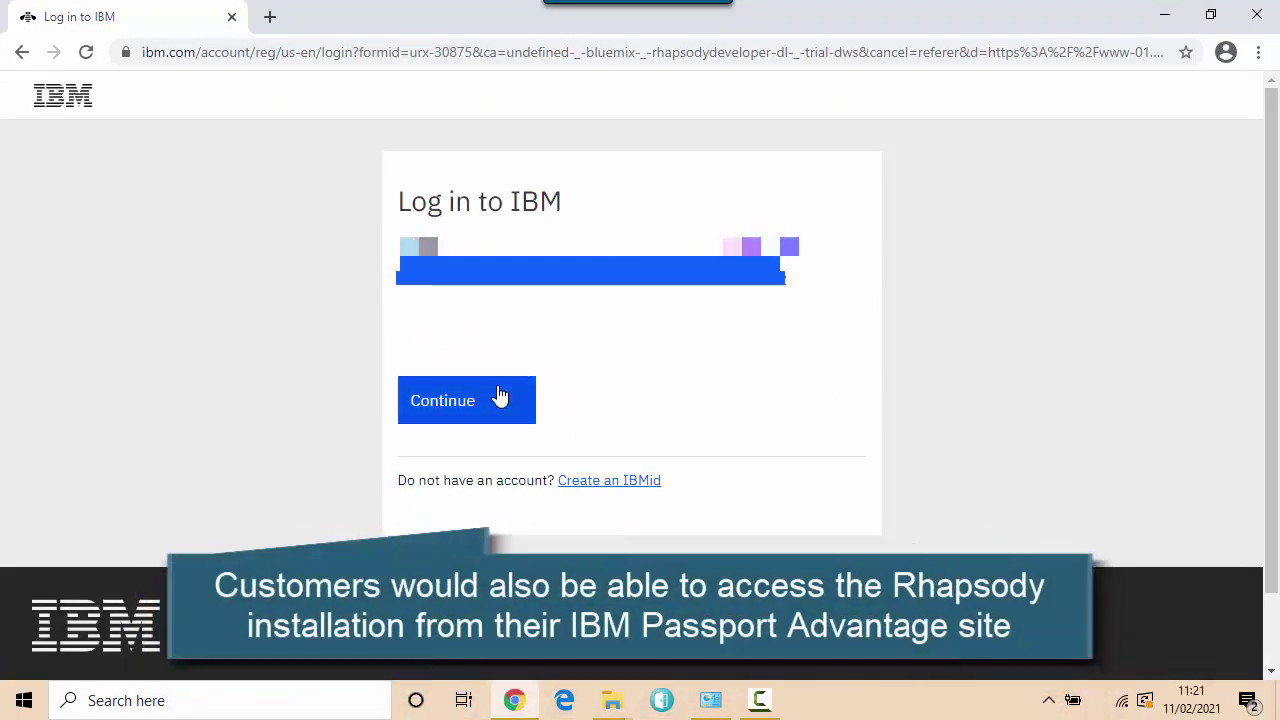
pyautogui.click(483, 457)
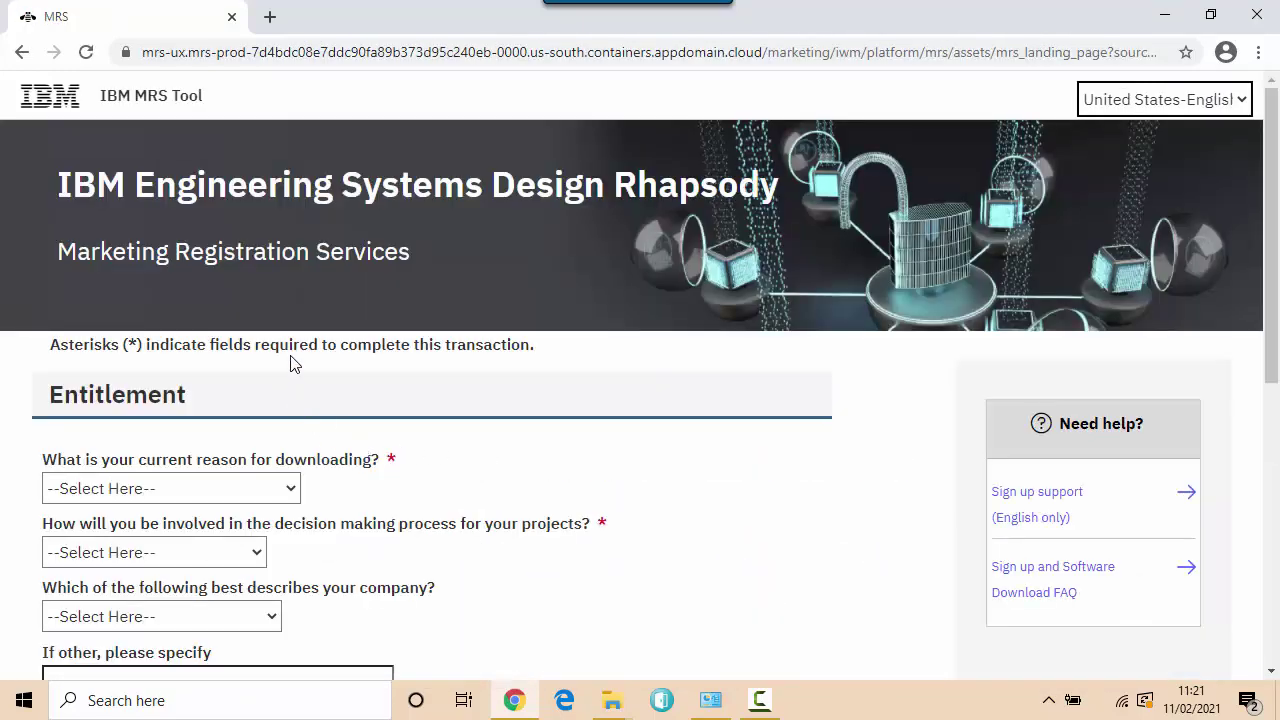
# Step: Answer the entitlement questions: Educating myself on technology, involvement None, company Other
pyautogui.scroll(-2, 262, 307)
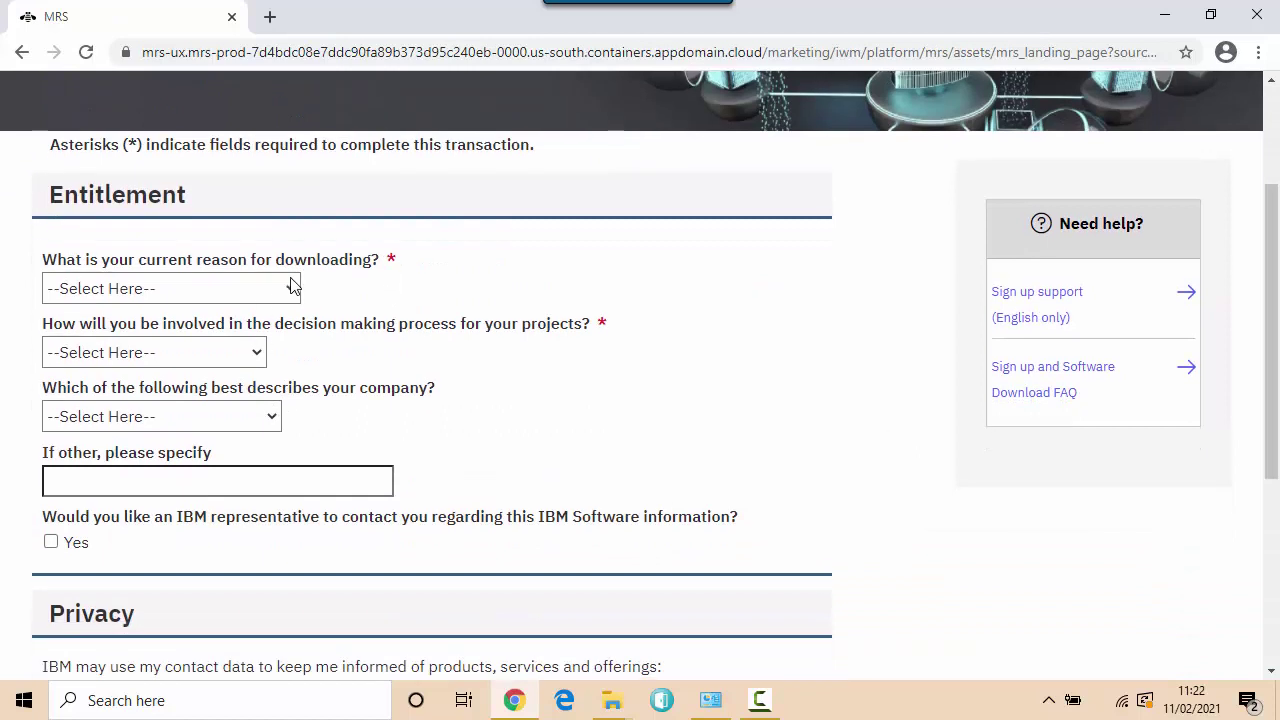
pyautogui.click(293, 287)
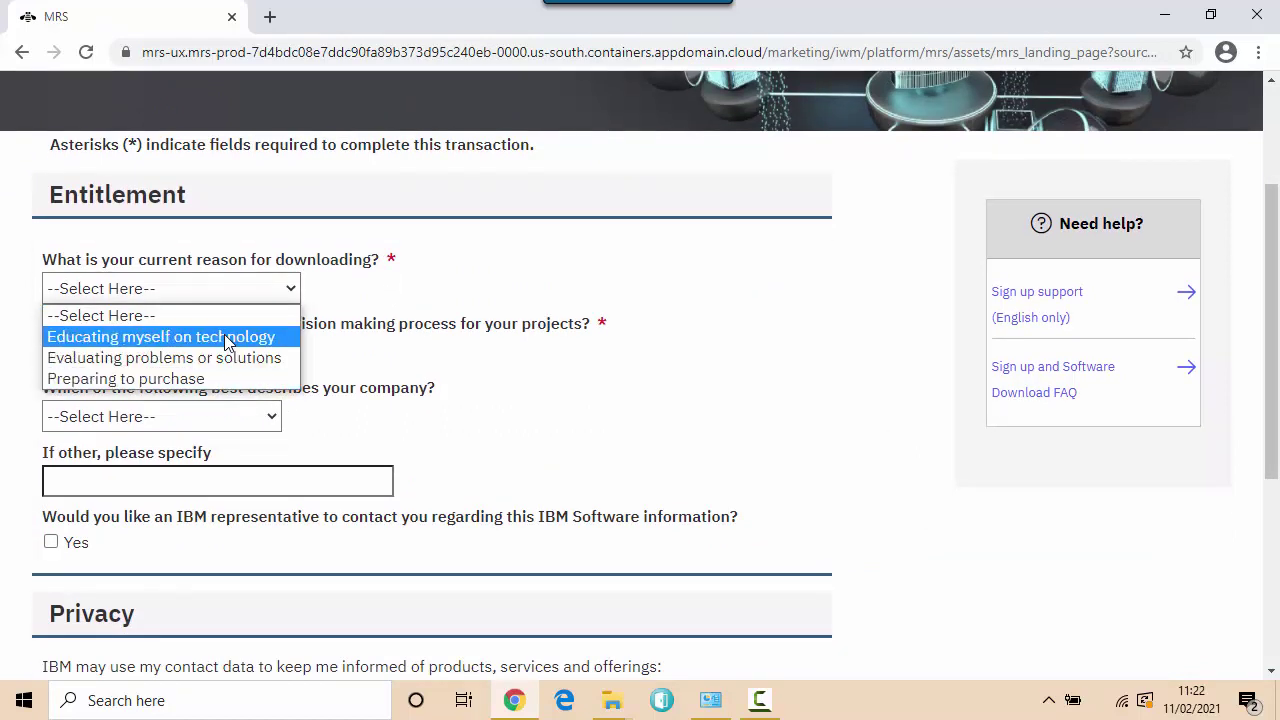
pyautogui.click(228, 342)
pyautogui.click(239, 352)
pyautogui.click(215, 460)
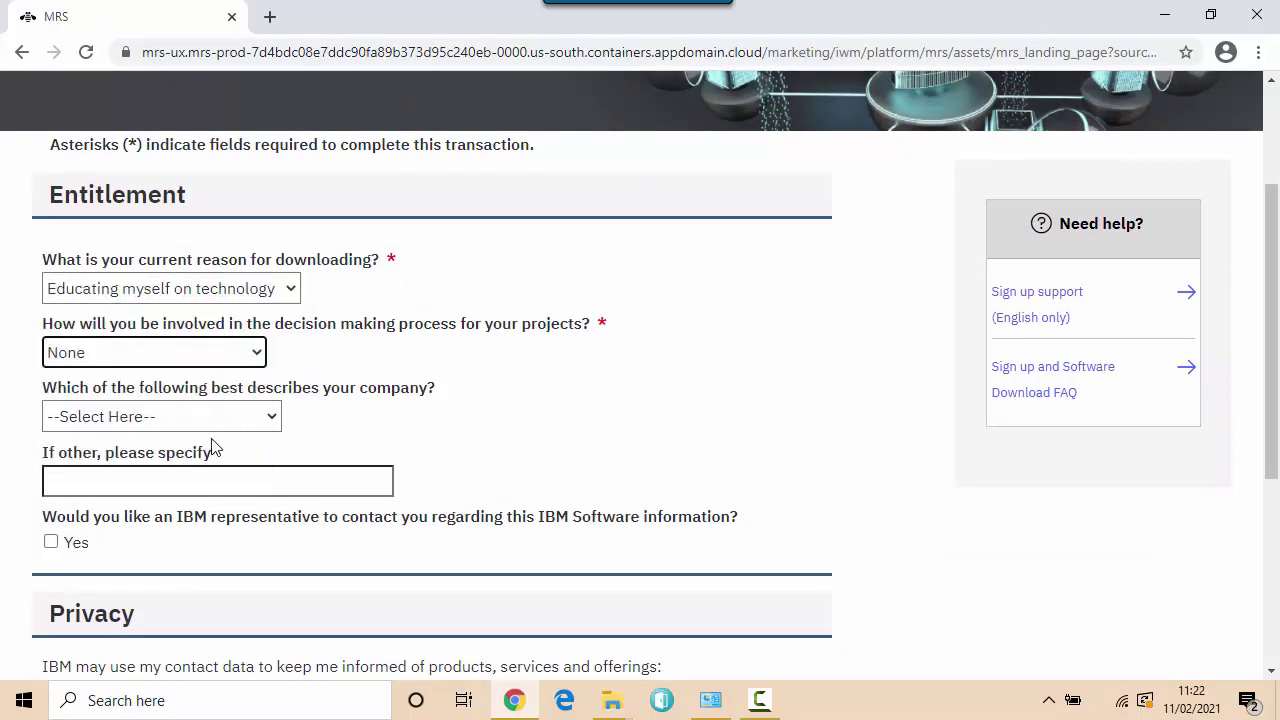
pyautogui.click(232, 418)
pyautogui.click(217, 591)
# Step: Decline telephone and postal marketing, confirm, and select the Rhapsody V9.0.1 evaluation offering
pyautogui.scroll(-3, 240, 507)
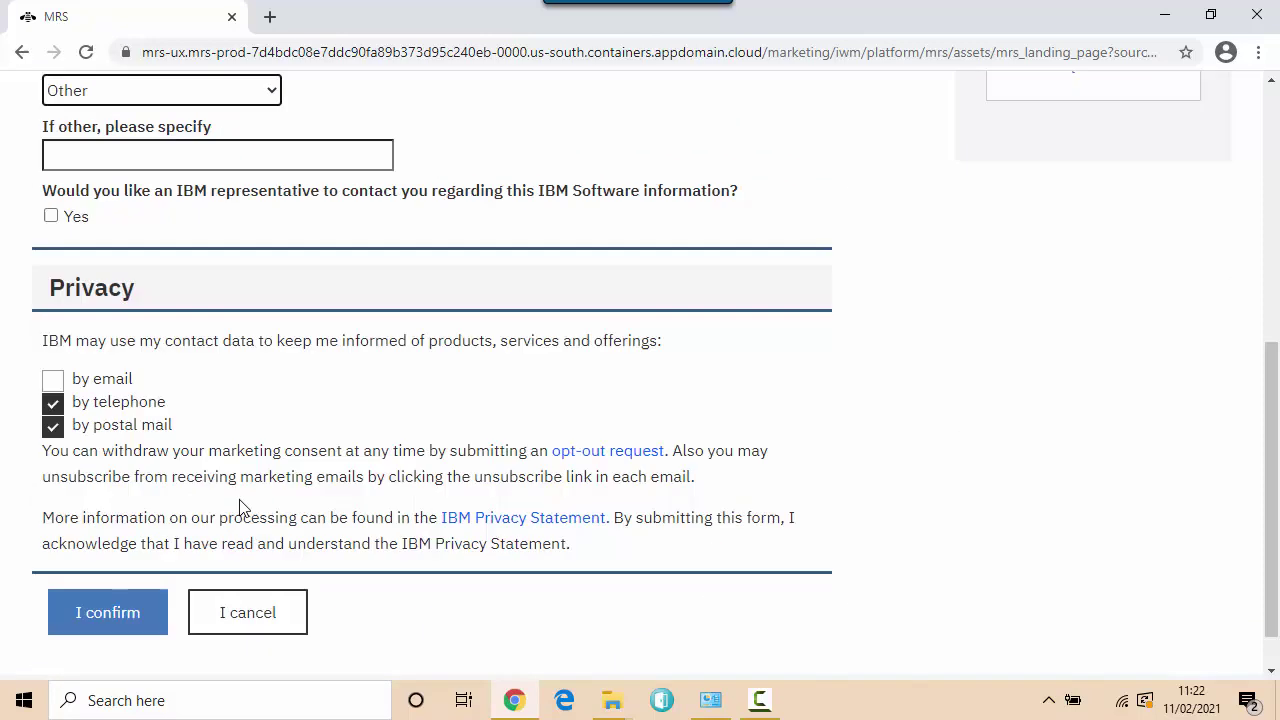
pyautogui.click(53, 348)
pyautogui.click(53, 372)
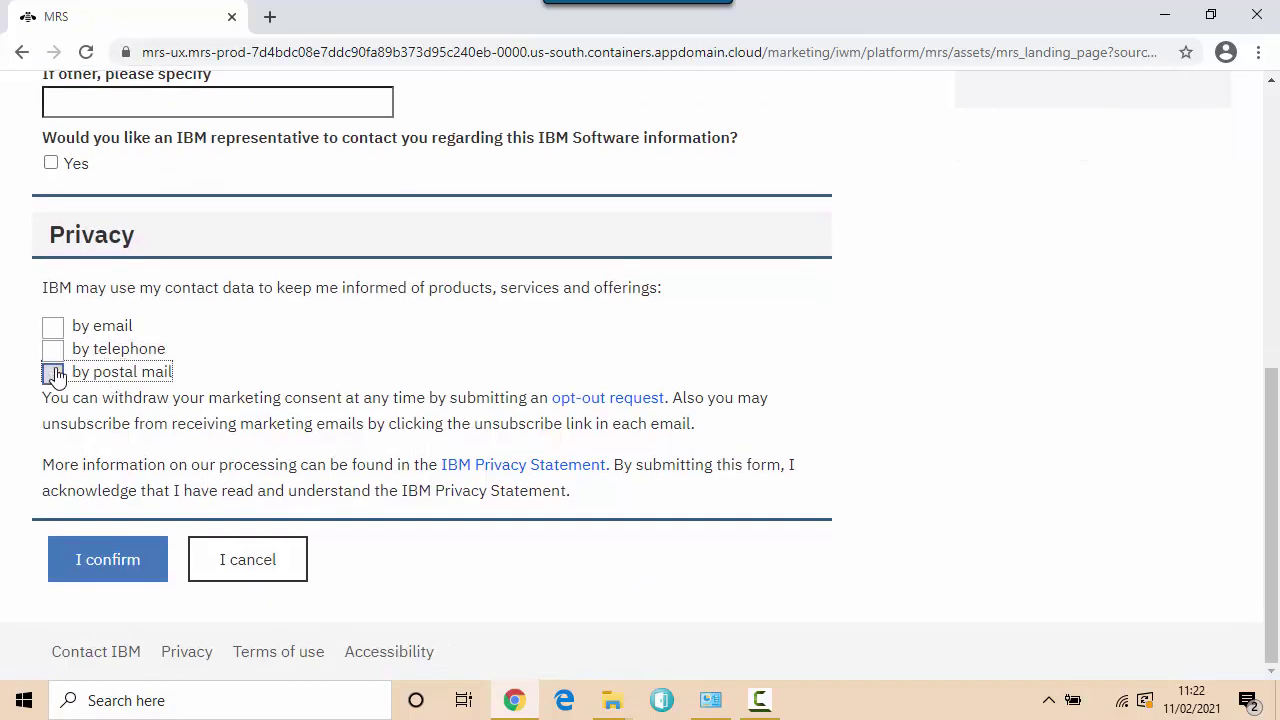
pyautogui.click(126, 571)
pyautogui.scroll(-4, 296, 500)
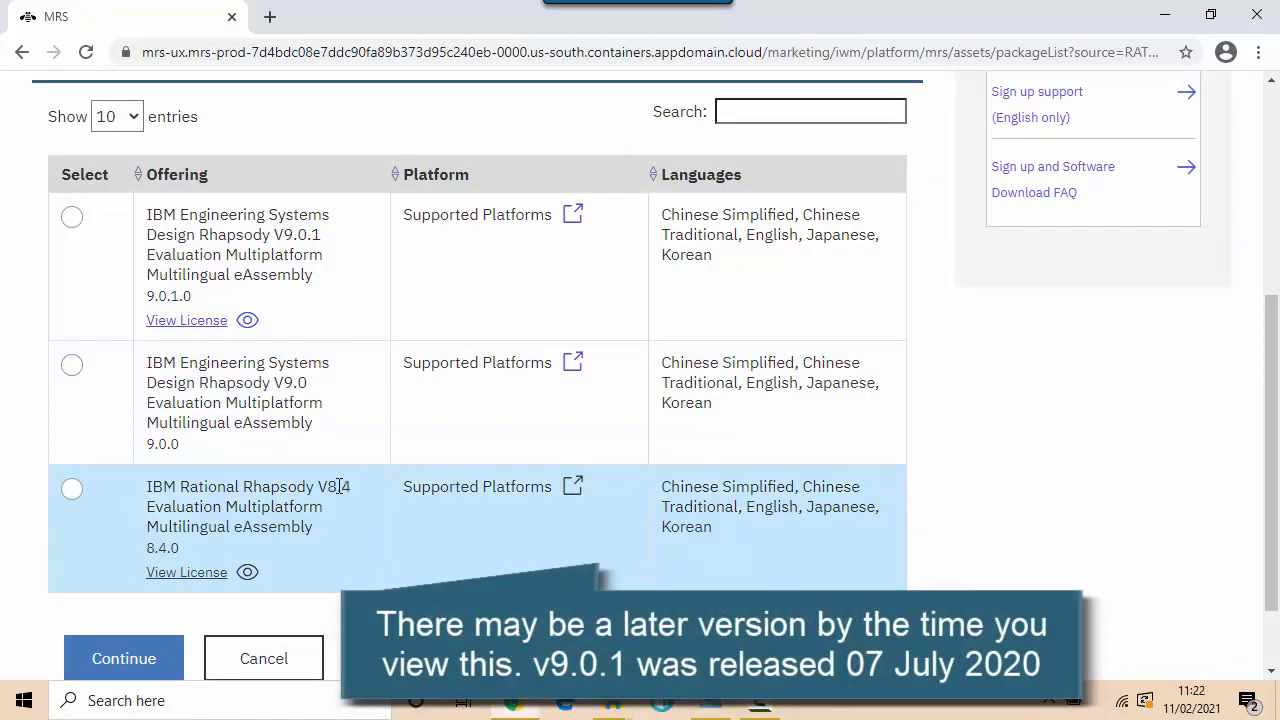
pyautogui.click(72, 216)
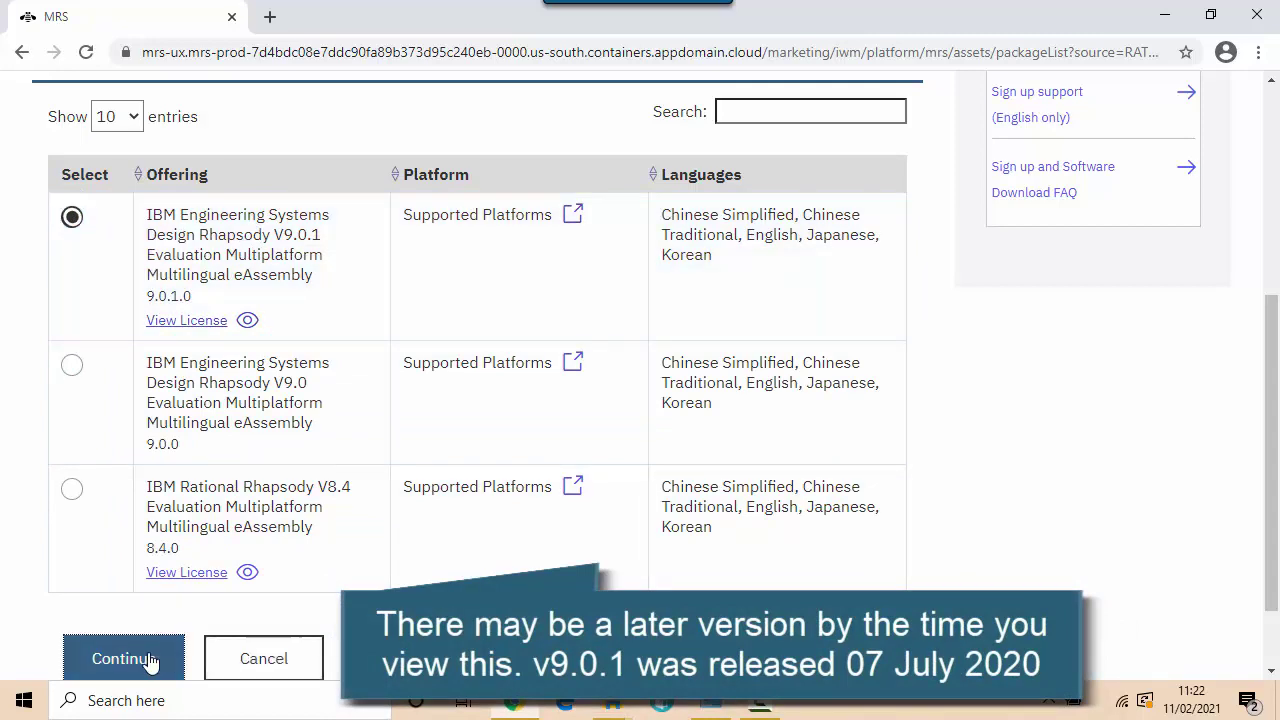
# Step: Download Rhapsody_eval_9.0.1_Windows_64.zip and the Rhapsody_Eval_Key.dat evaluation key
pyautogui.click(143, 660)
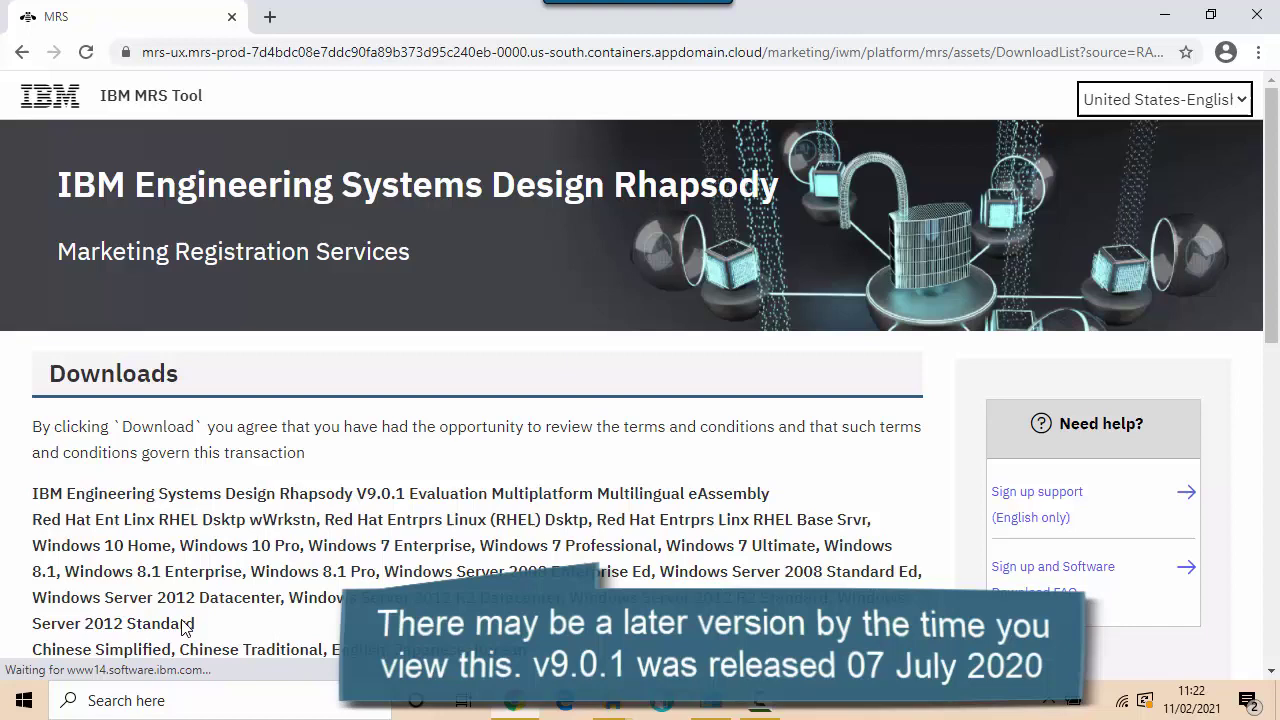
pyautogui.scroll(-7, 400, 521)
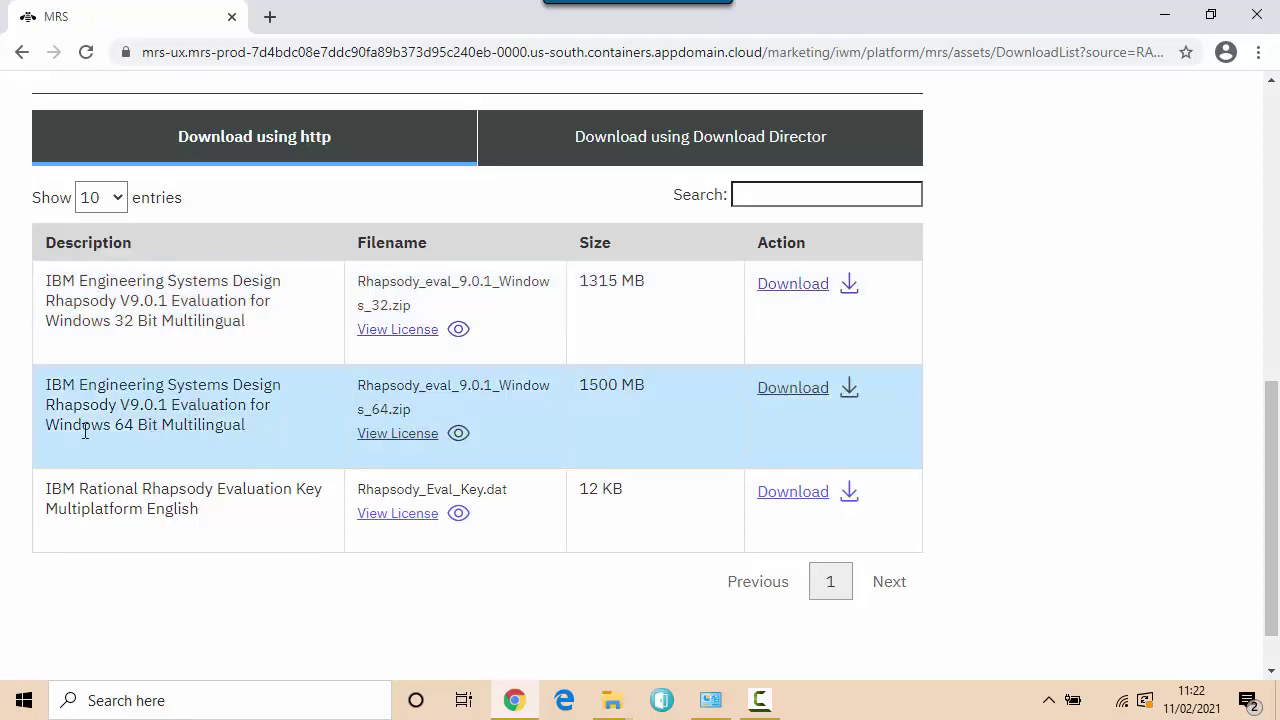
pyautogui.click(812, 392)
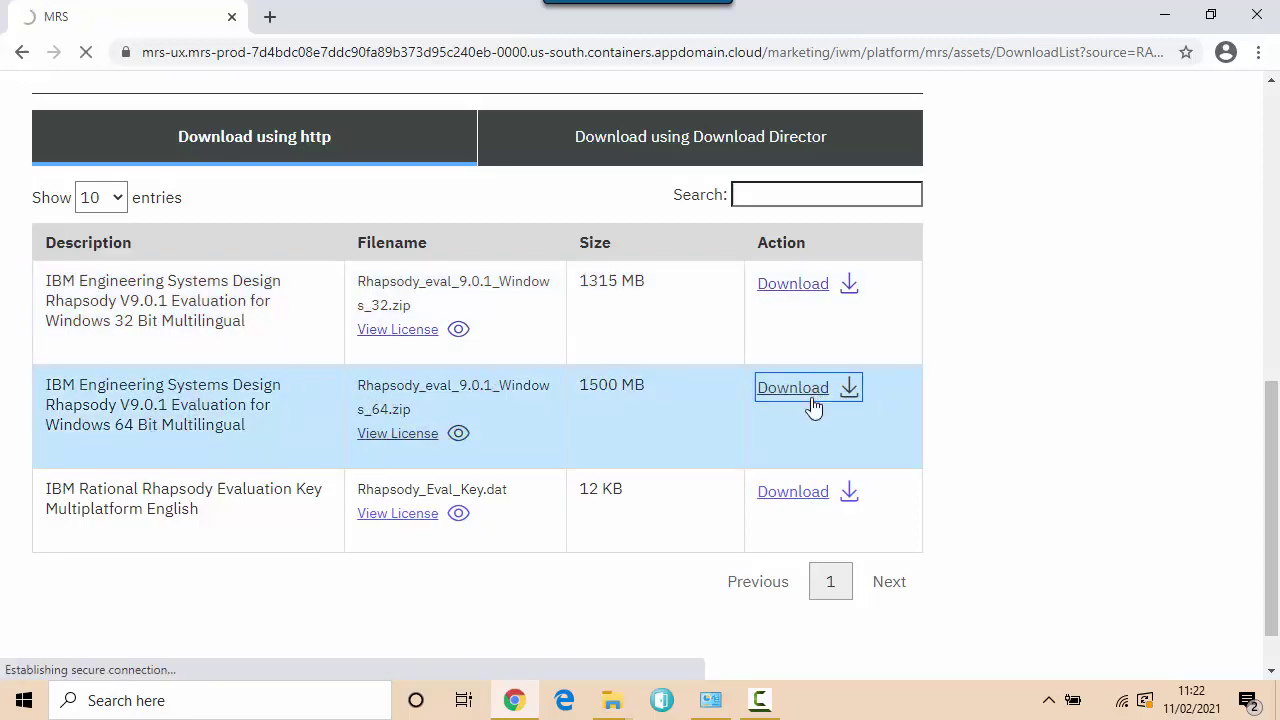
pyautogui.click(776, 497)
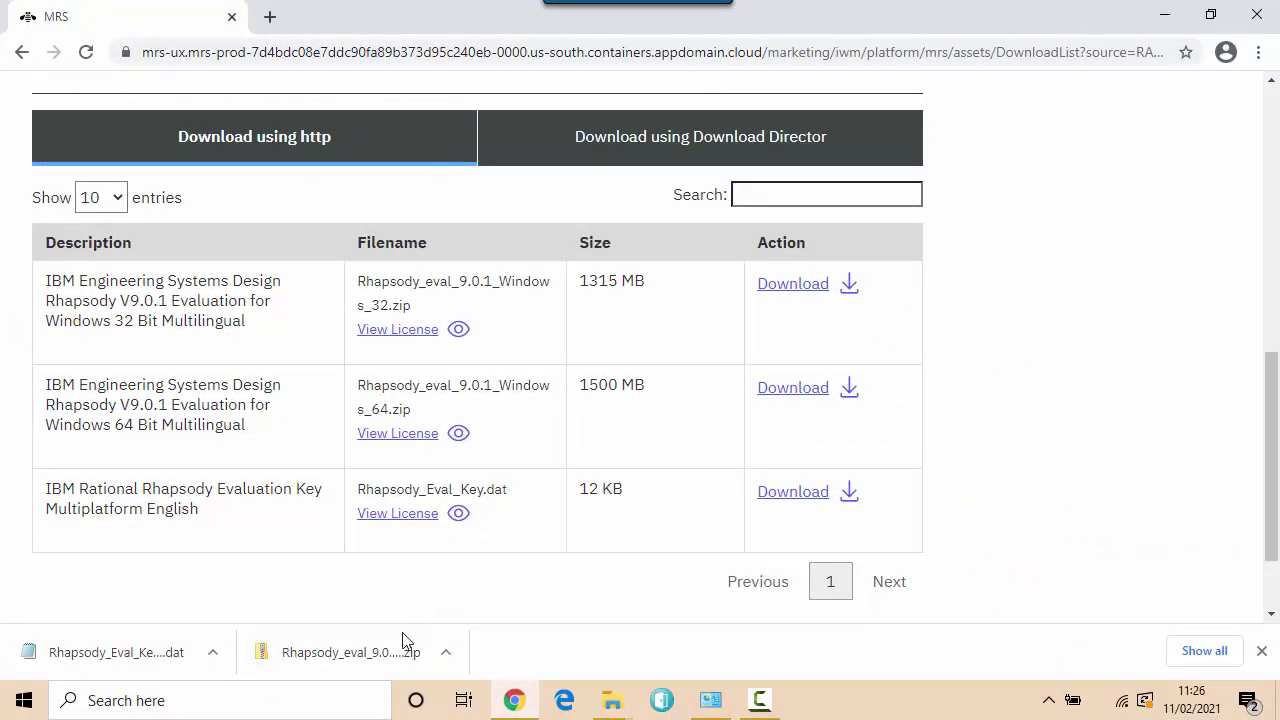
# Step: Extract the Rhapsody zip into a Rhapsody_eval_9.0.1_Windows_64 folder and maximize that window
pyautogui.rightClick(357, 660)
pyautogui.click(432, 604)
pyautogui.rightClick(638, 330)
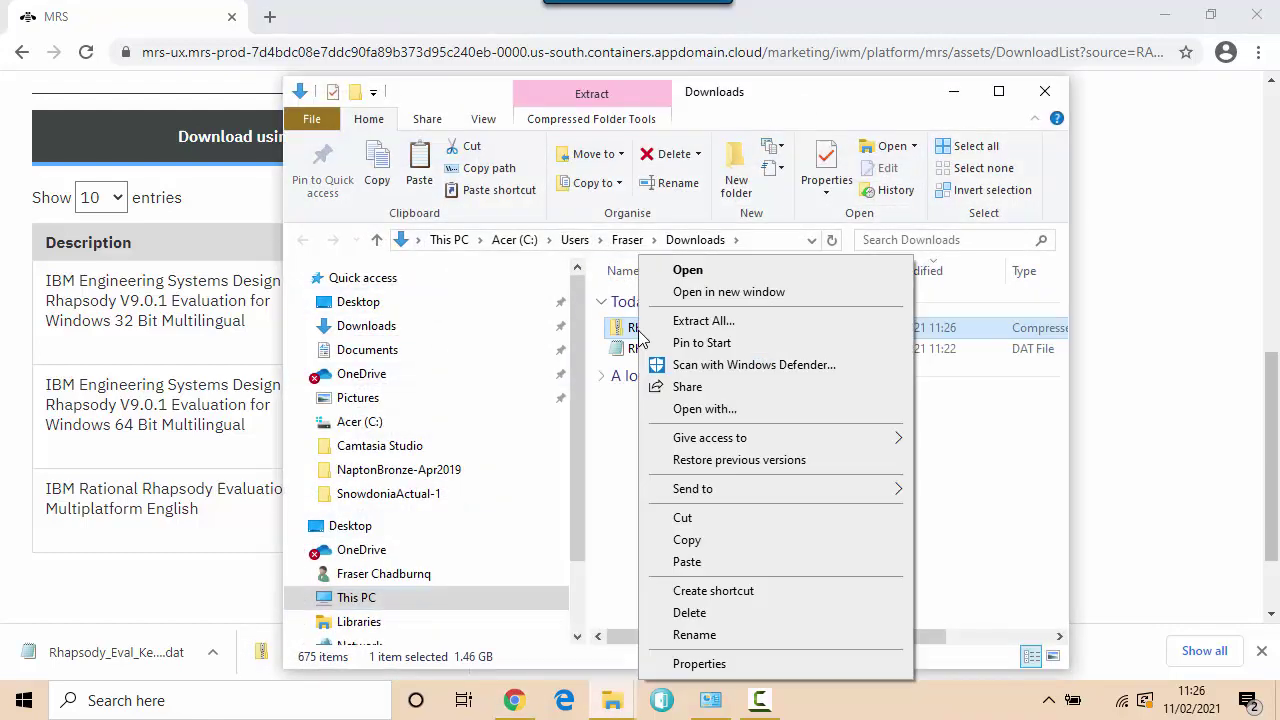
pyautogui.click(688, 323)
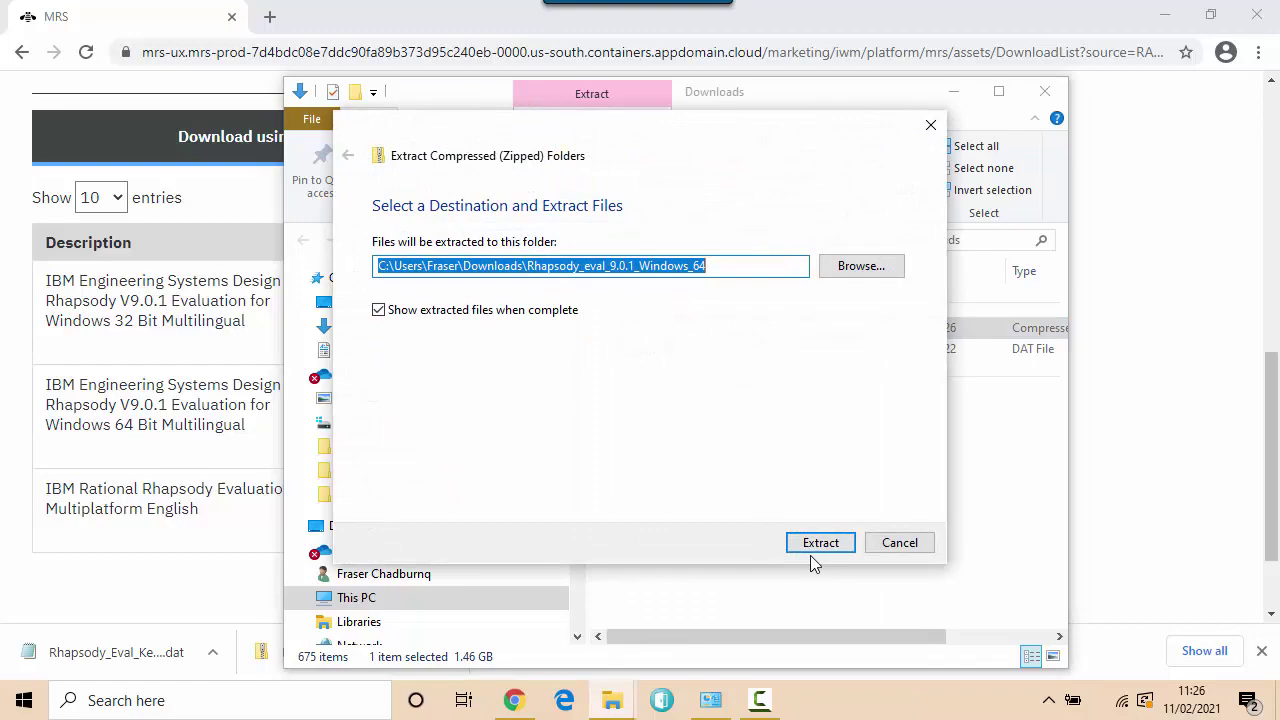
pyautogui.click(810, 551)
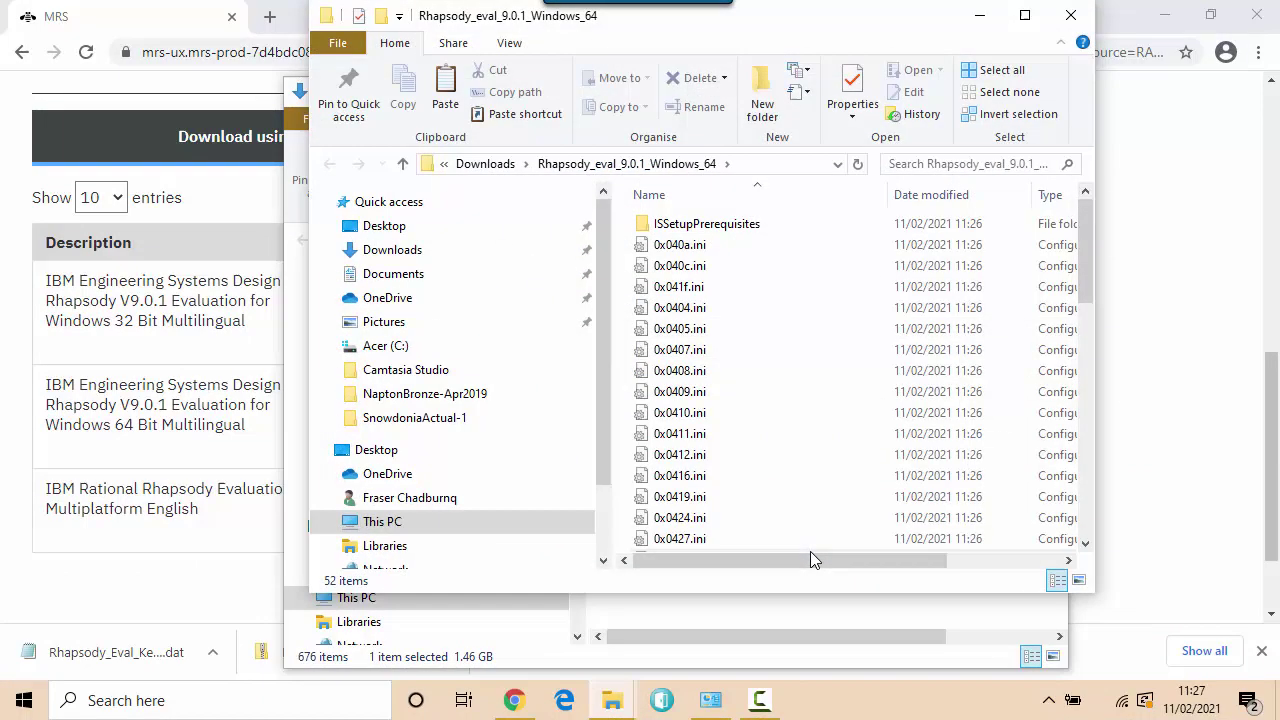
pyautogui.click(1024, 15)
pyautogui.scroll(-10, 497, 570)
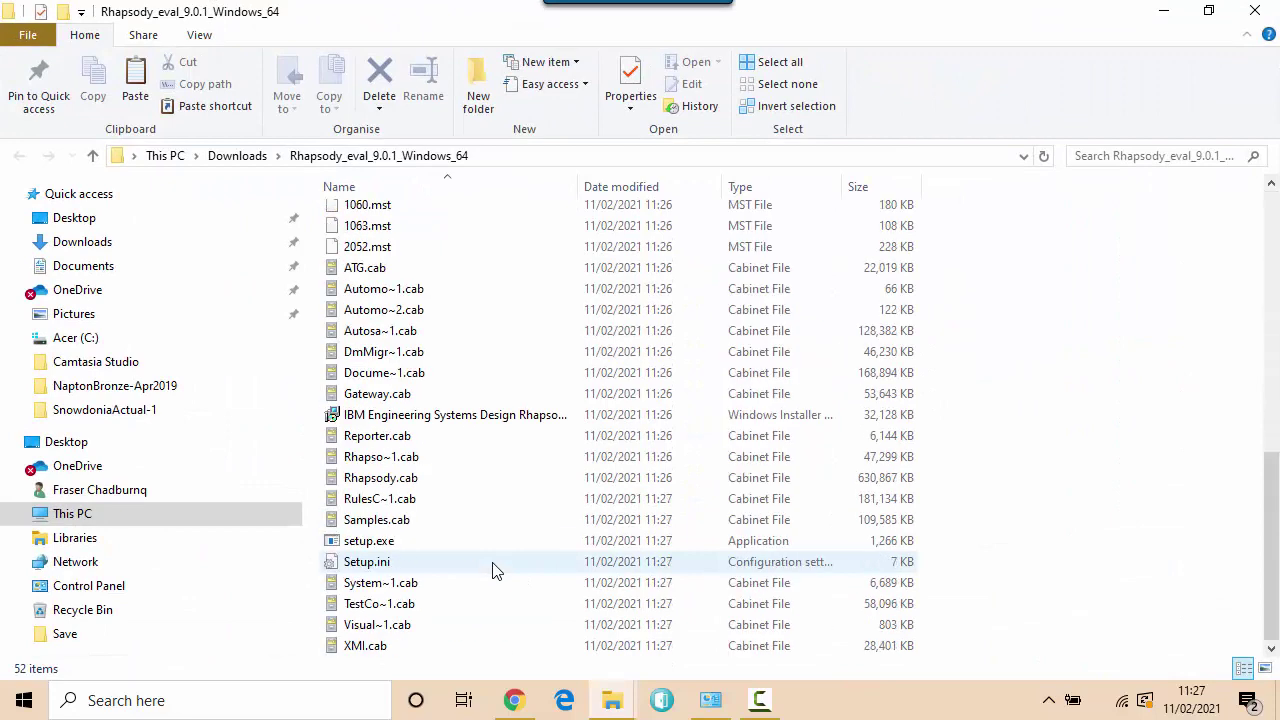
# Step: Run setup.exe as administrator with English (United States) as the installation language
pyautogui.rightClick(370, 542)
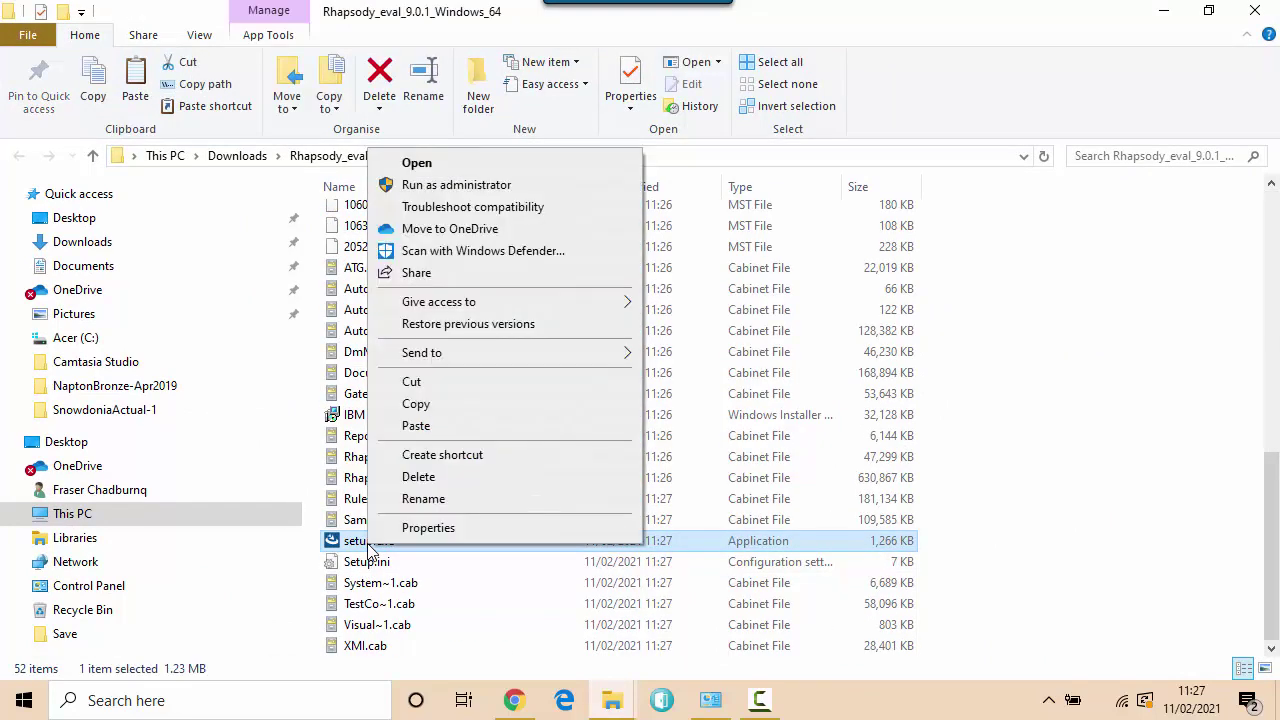
pyautogui.click(463, 187)
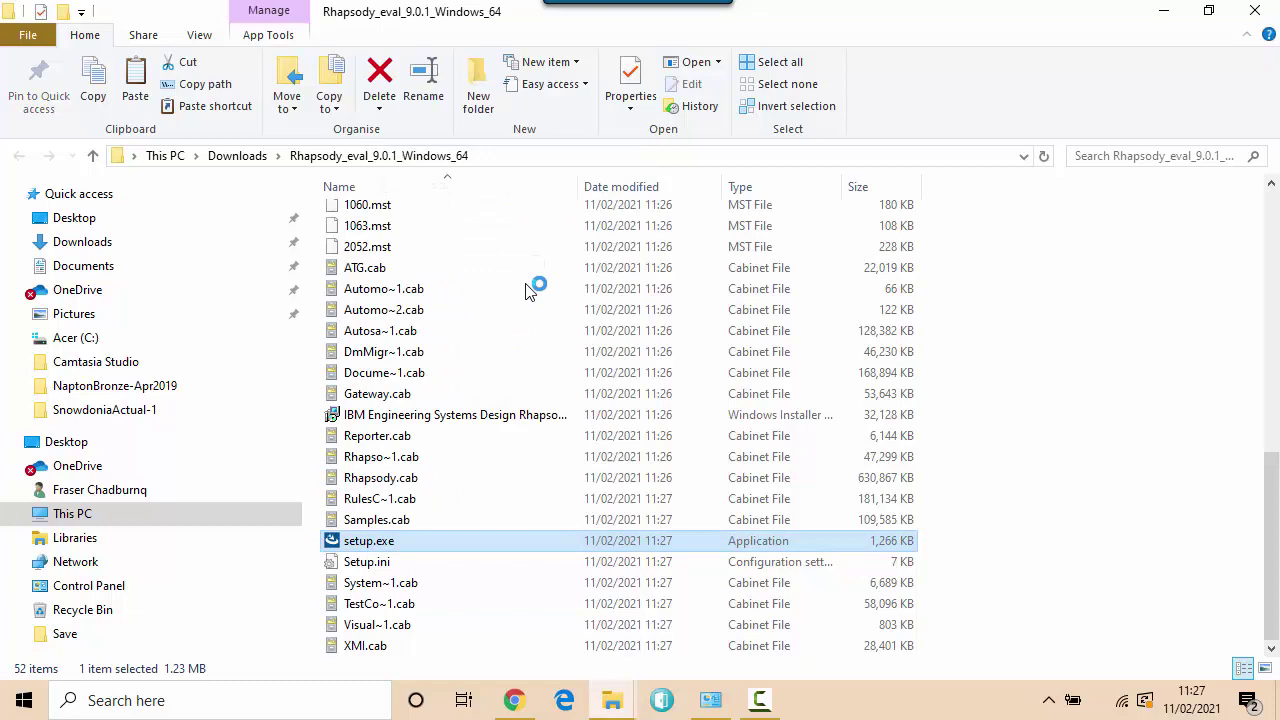
pyautogui.scroll(10, 530, 290)
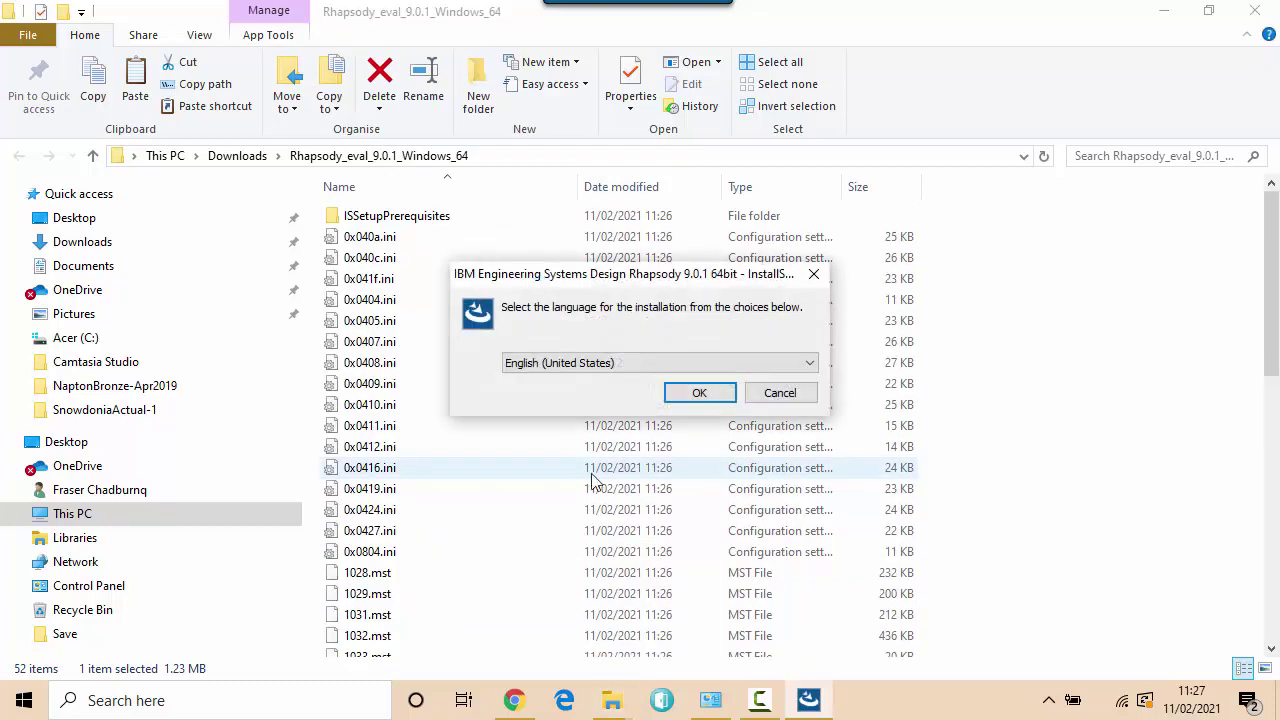
pyautogui.click(692, 397)
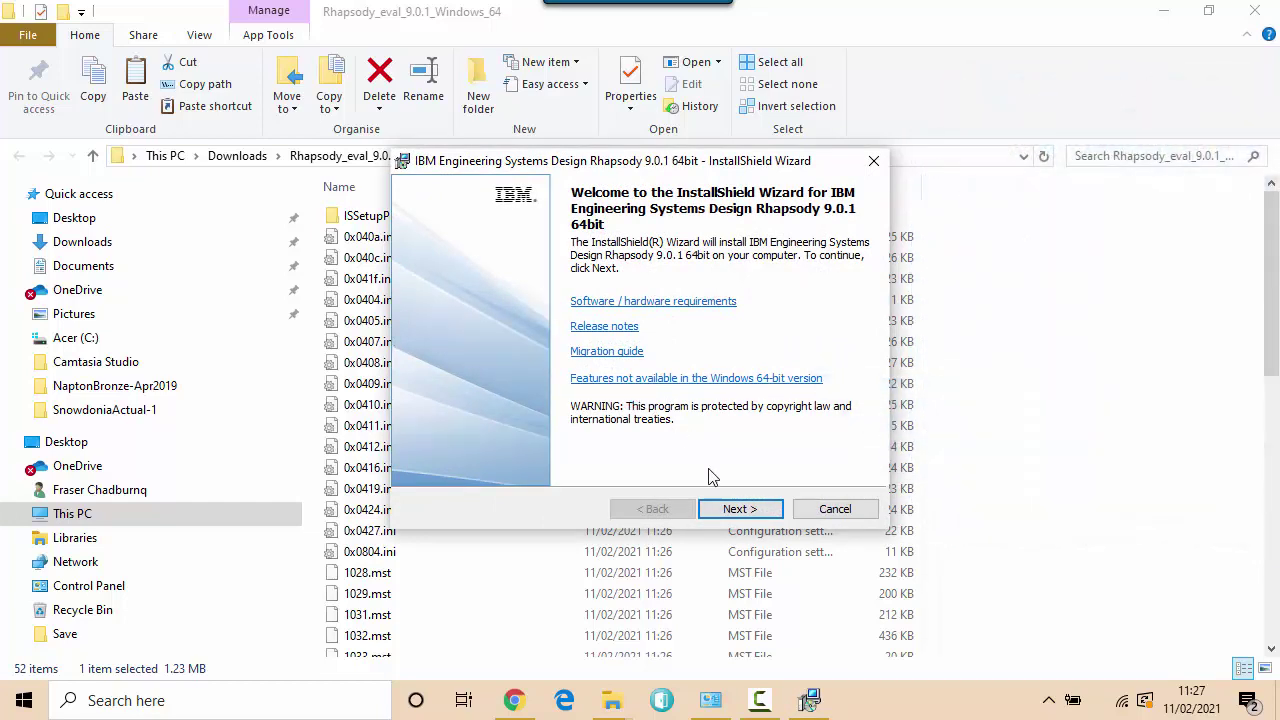
# Step: Accept the license terms and choose the Architect for Systems Engineers edition
pyautogui.click(736, 510)
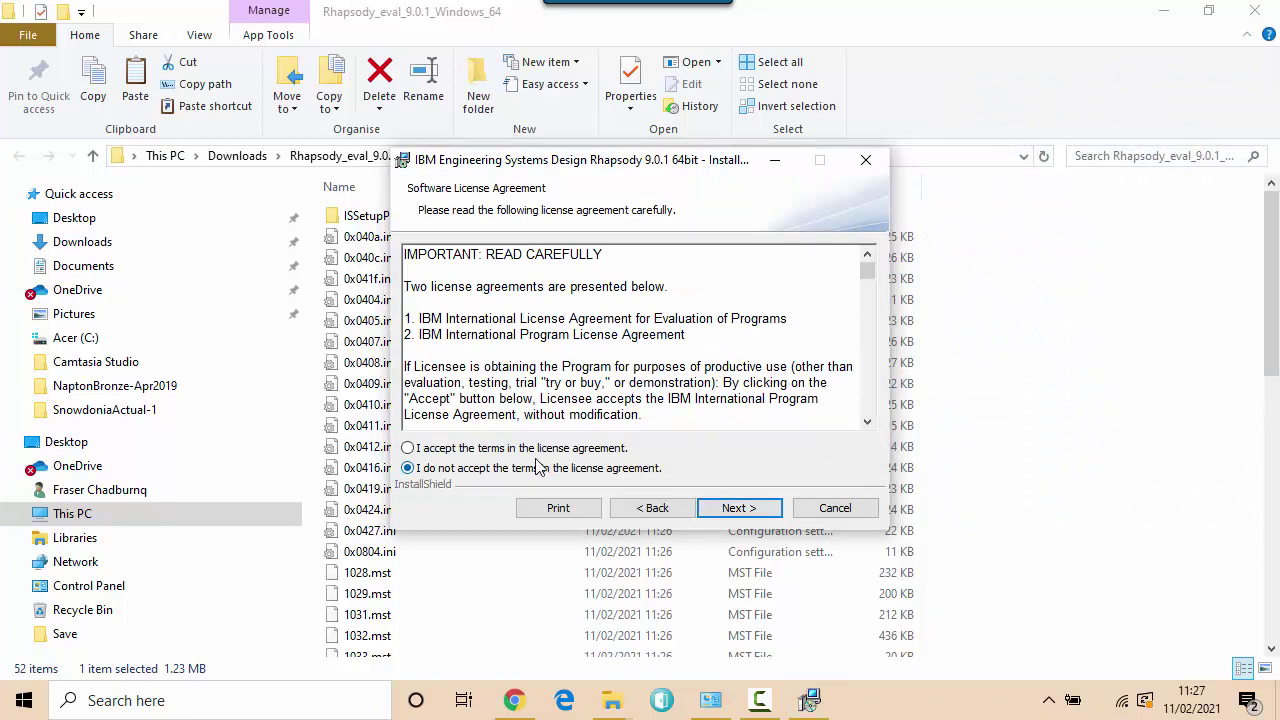
pyautogui.click(529, 451)
pyautogui.click(733, 505)
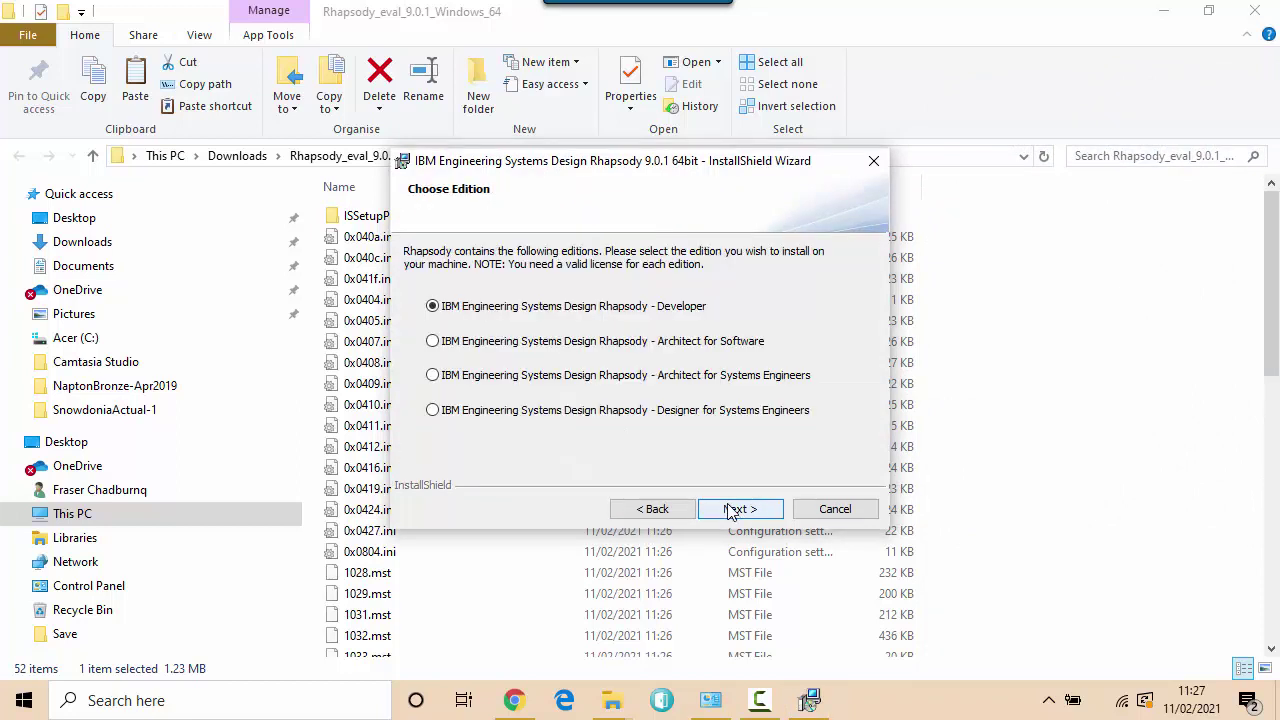
pyautogui.click(443, 377)
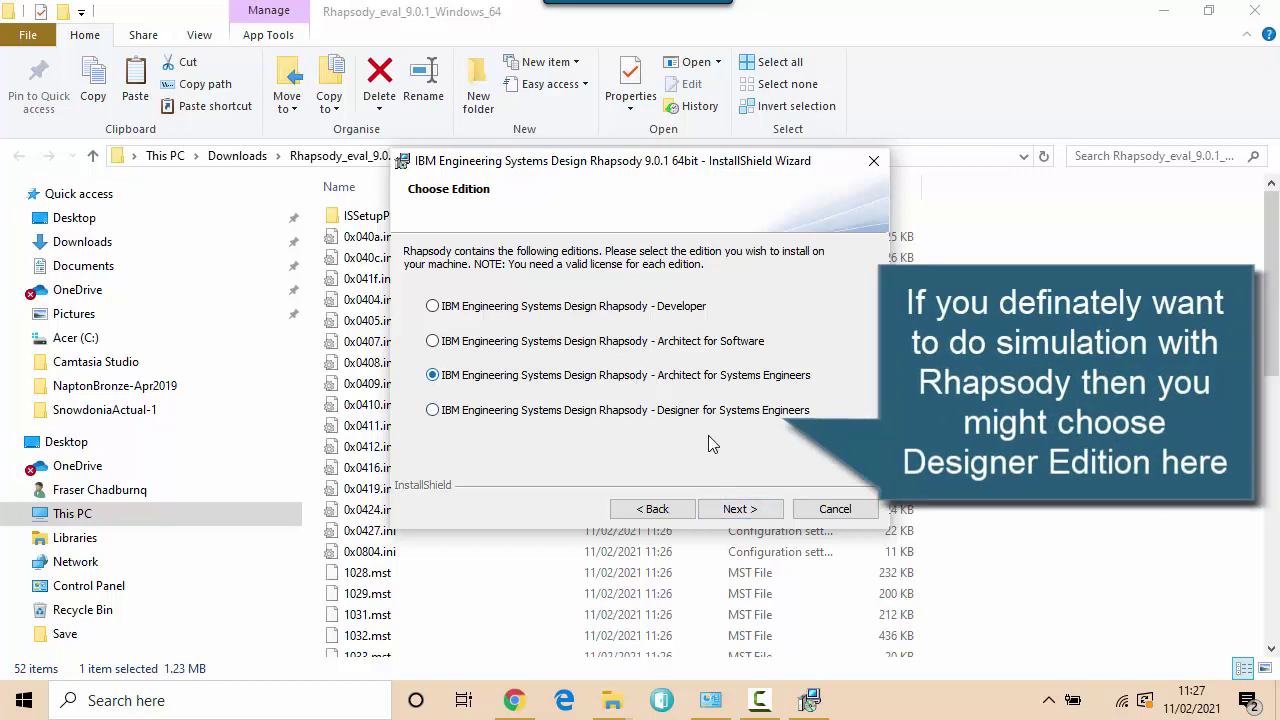
pyautogui.click(731, 510)
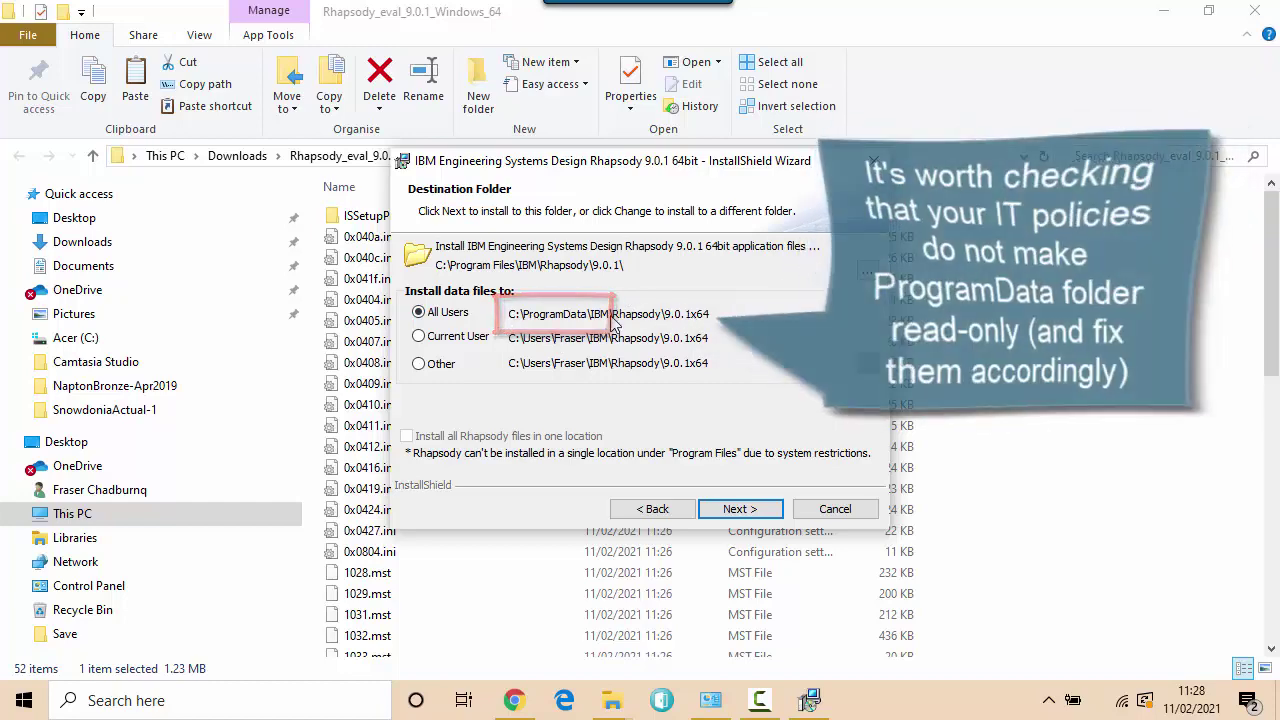
# Step: Keep default folders, install all Rhapsody Add Ons locally, skip licensing, and install
pyautogui.click(735, 510)
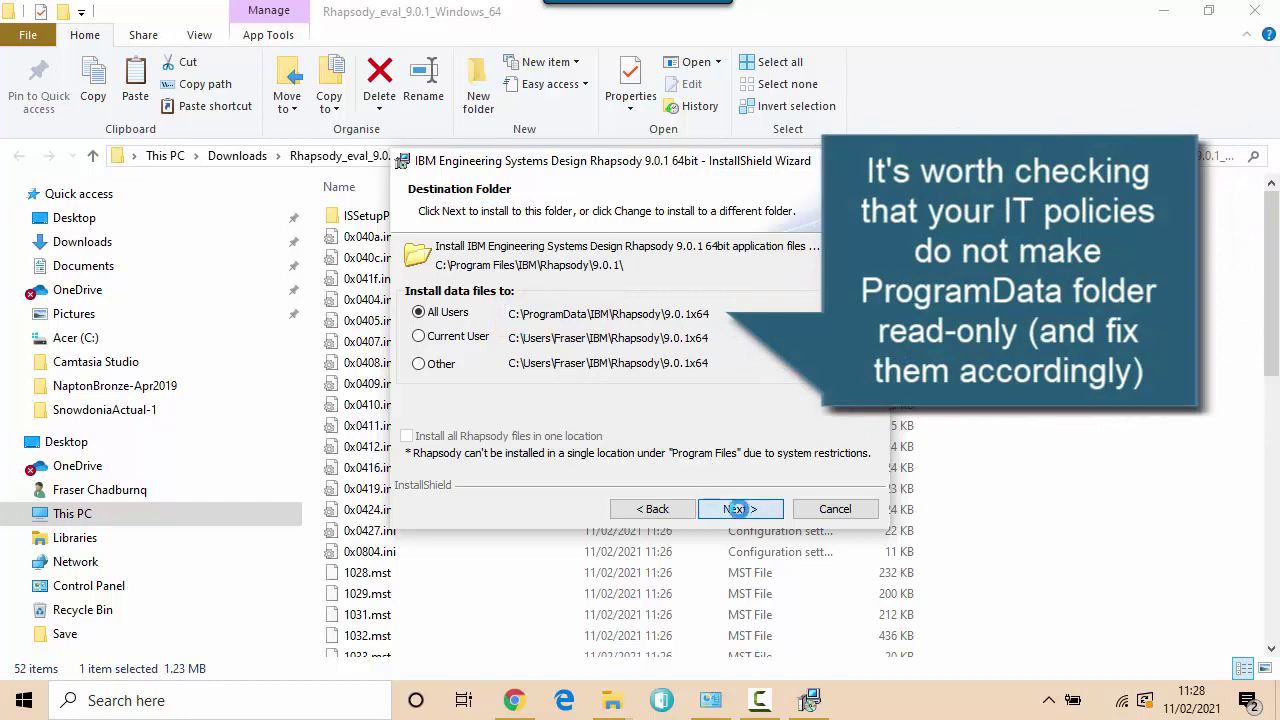
pyautogui.click(464, 259)
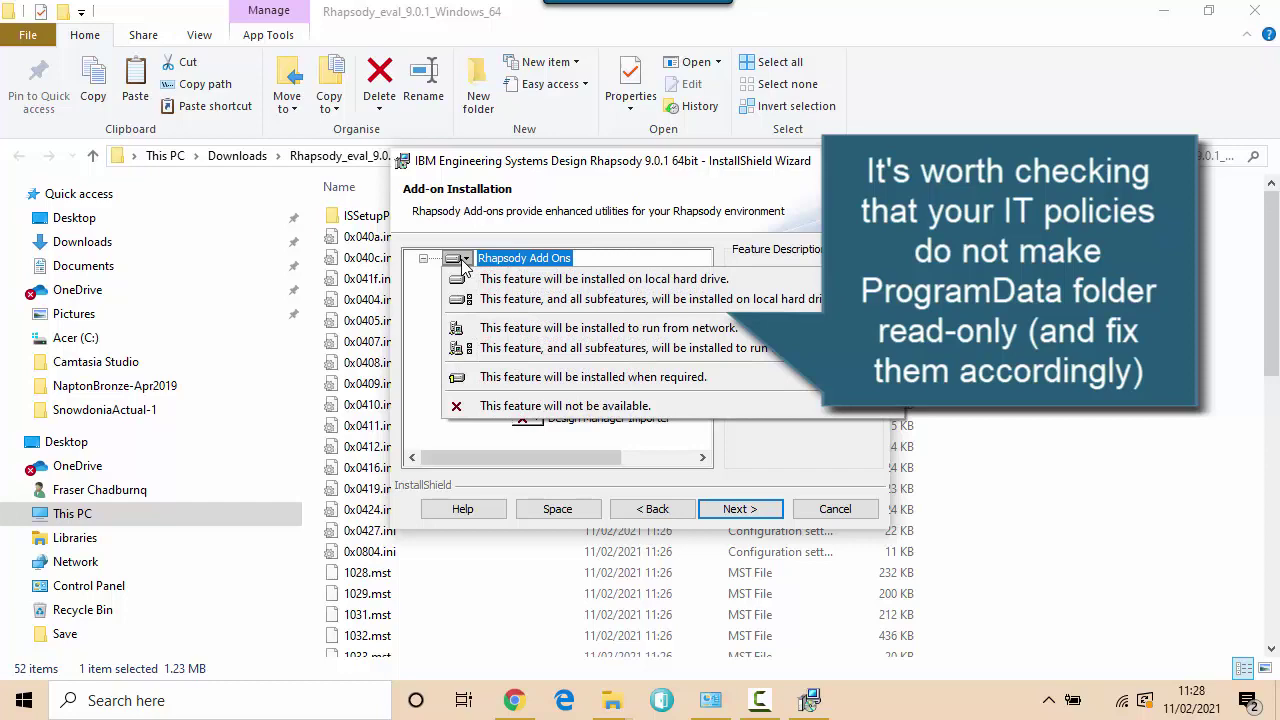
pyautogui.click(480, 279)
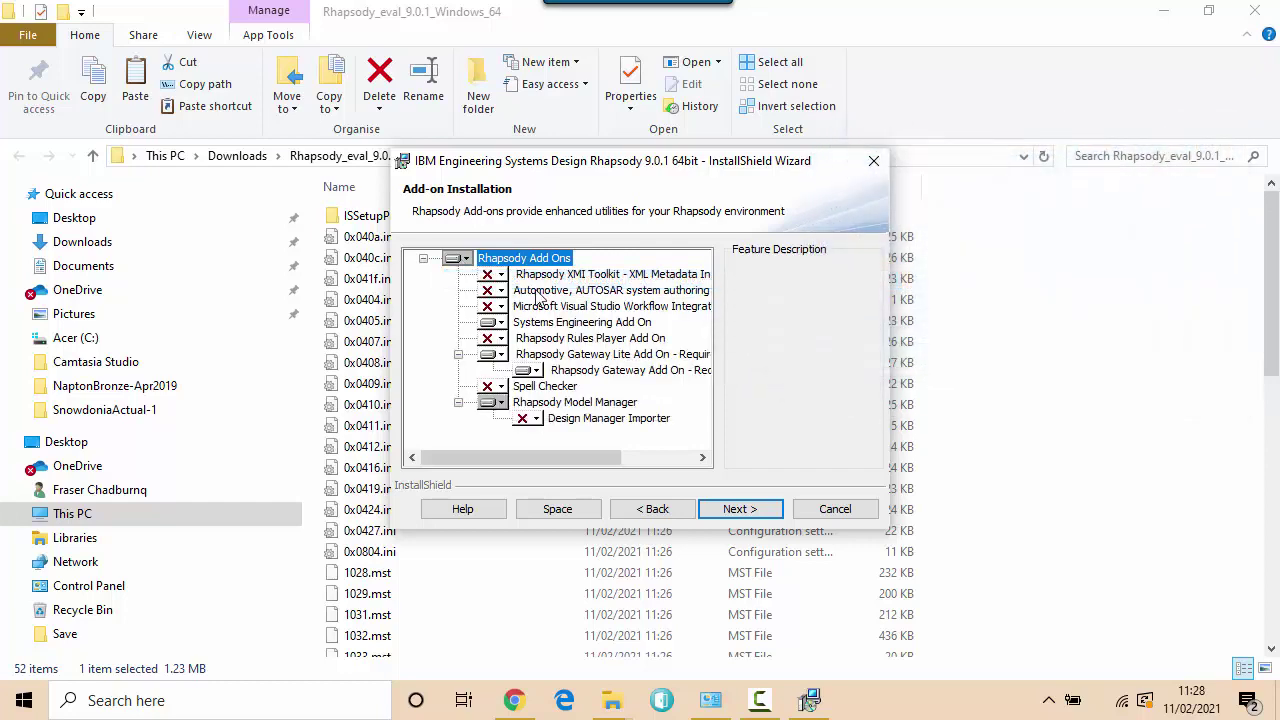
pyautogui.click(468, 258)
pyautogui.click(489, 298)
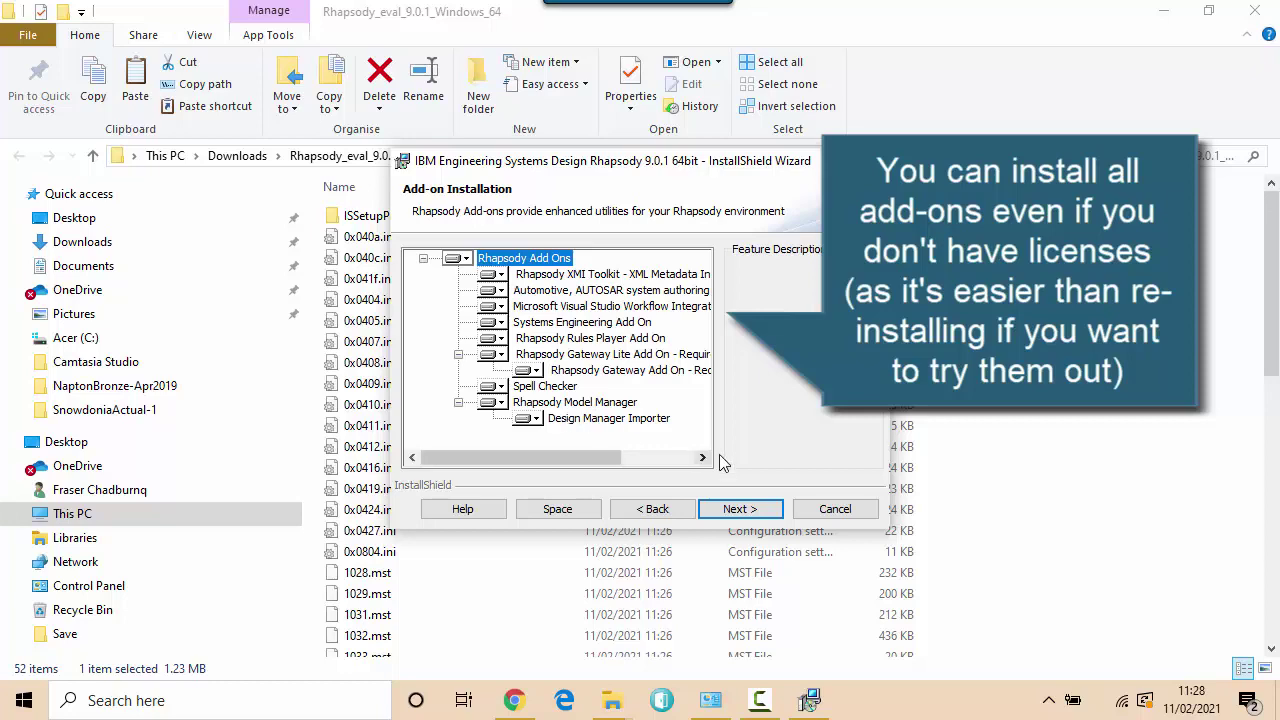
pyautogui.click(733, 509)
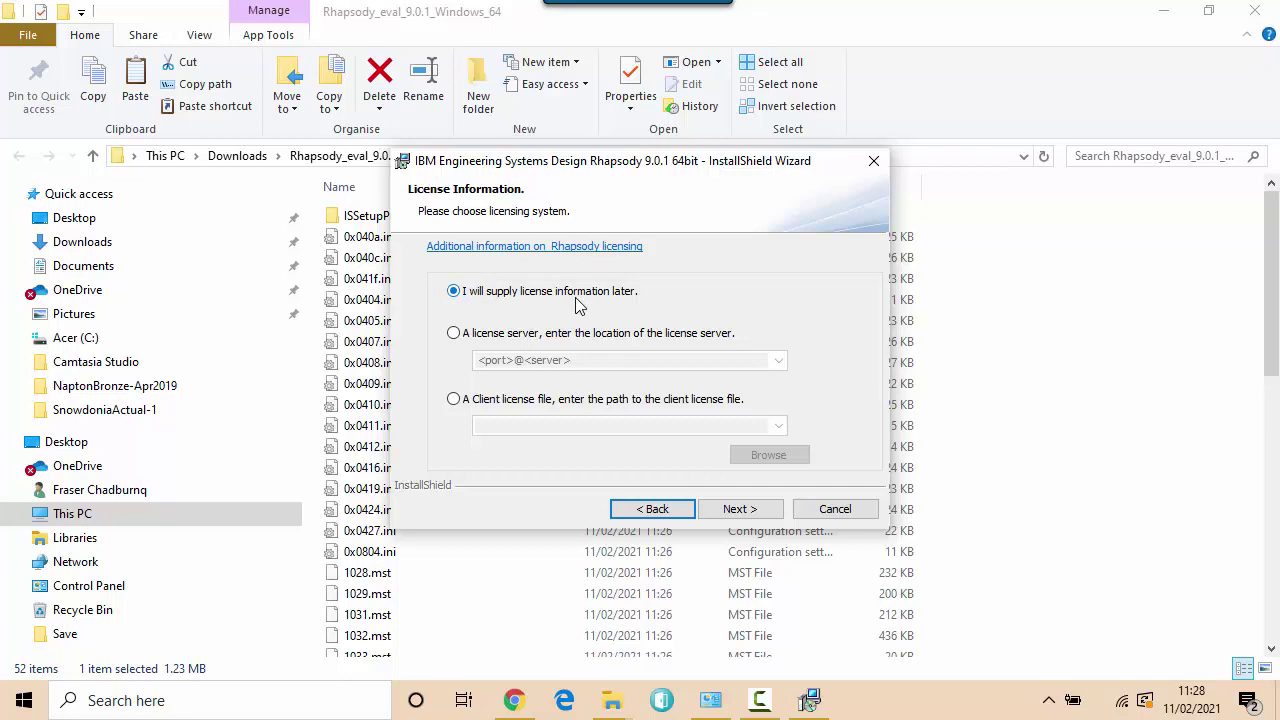
pyautogui.click(737, 510)
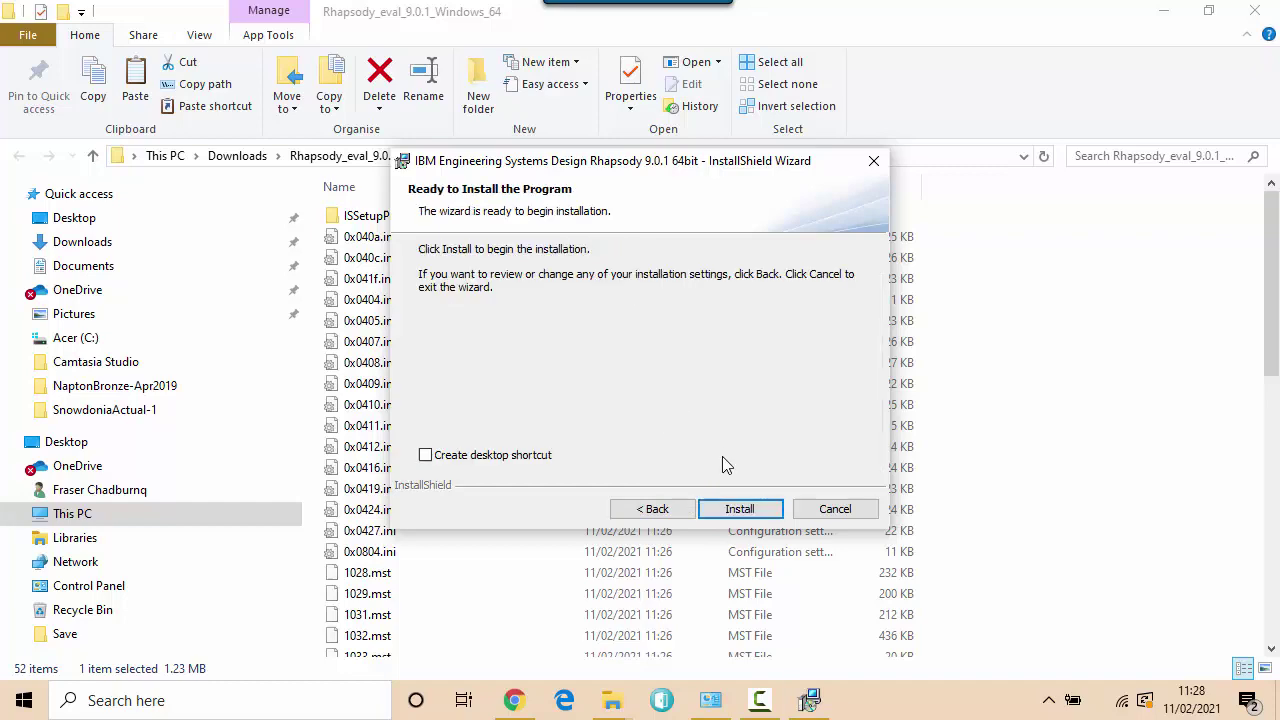
pyautogui.click(748, 510)
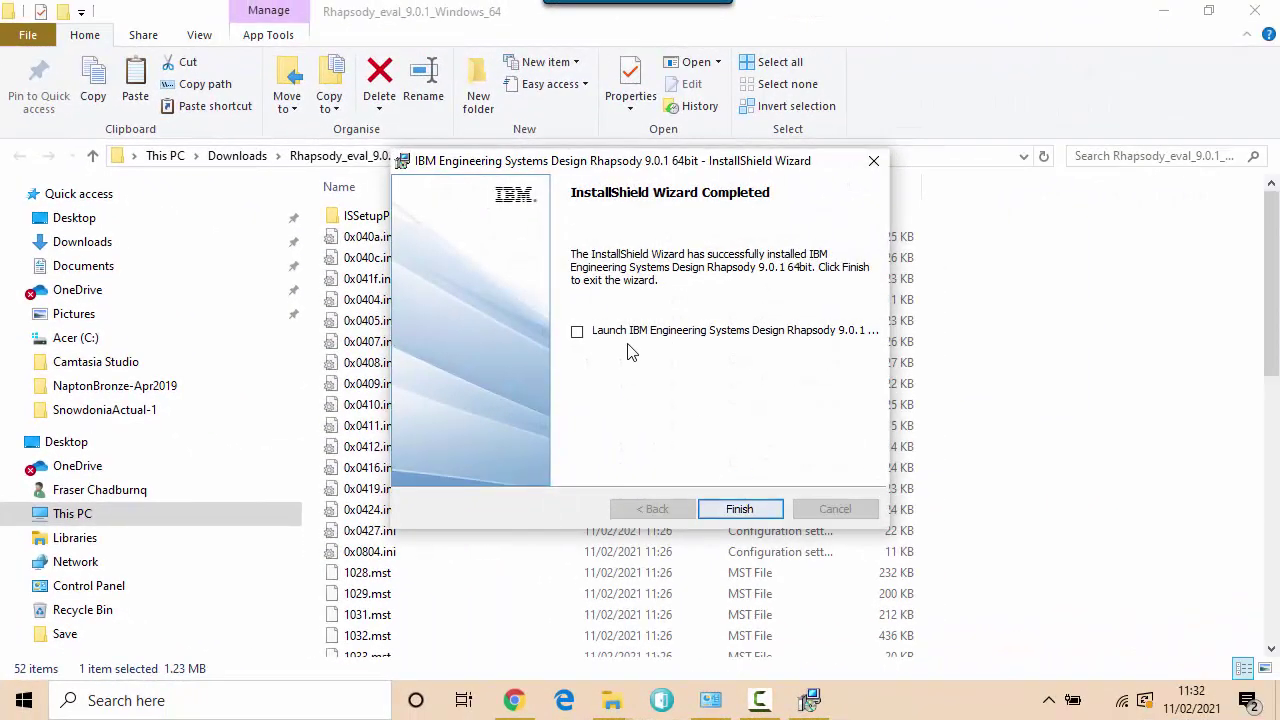
# Step: Finish the wizard launching Rhapsody, then dismiss the 'Cannot find license file' error
pyautogui.click(577, 331)
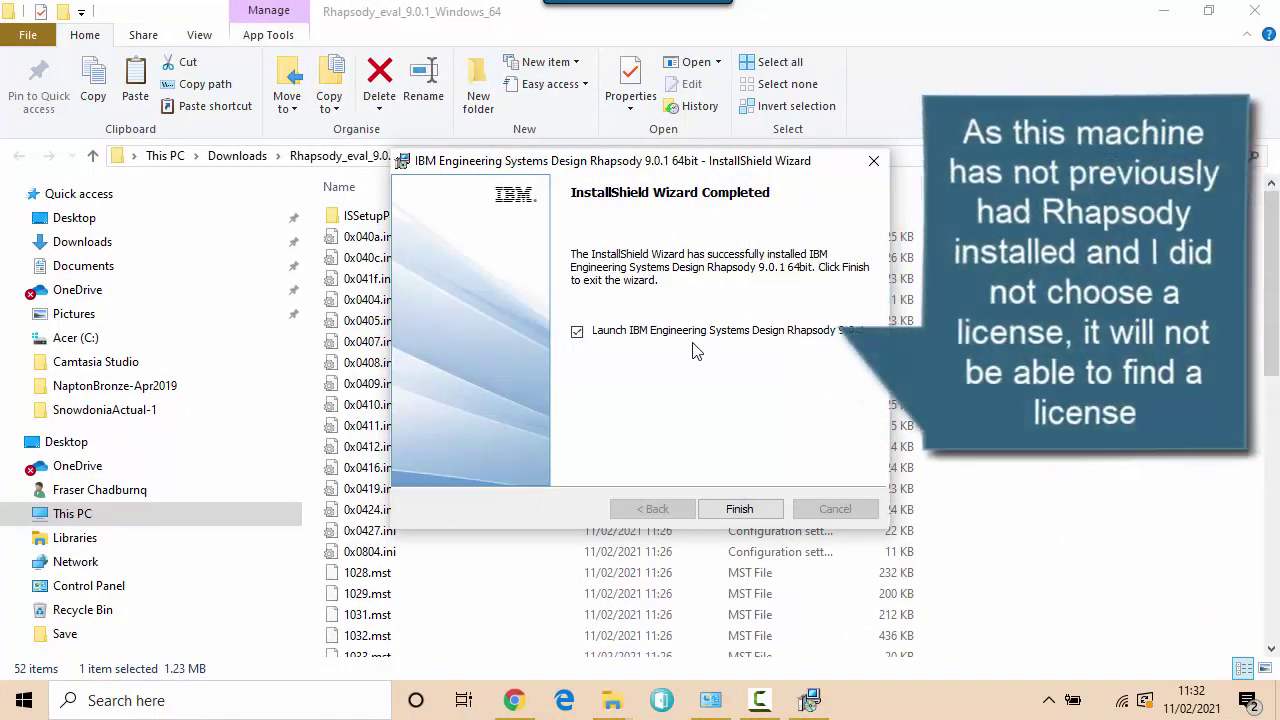
pyautogui.click(739, 509)
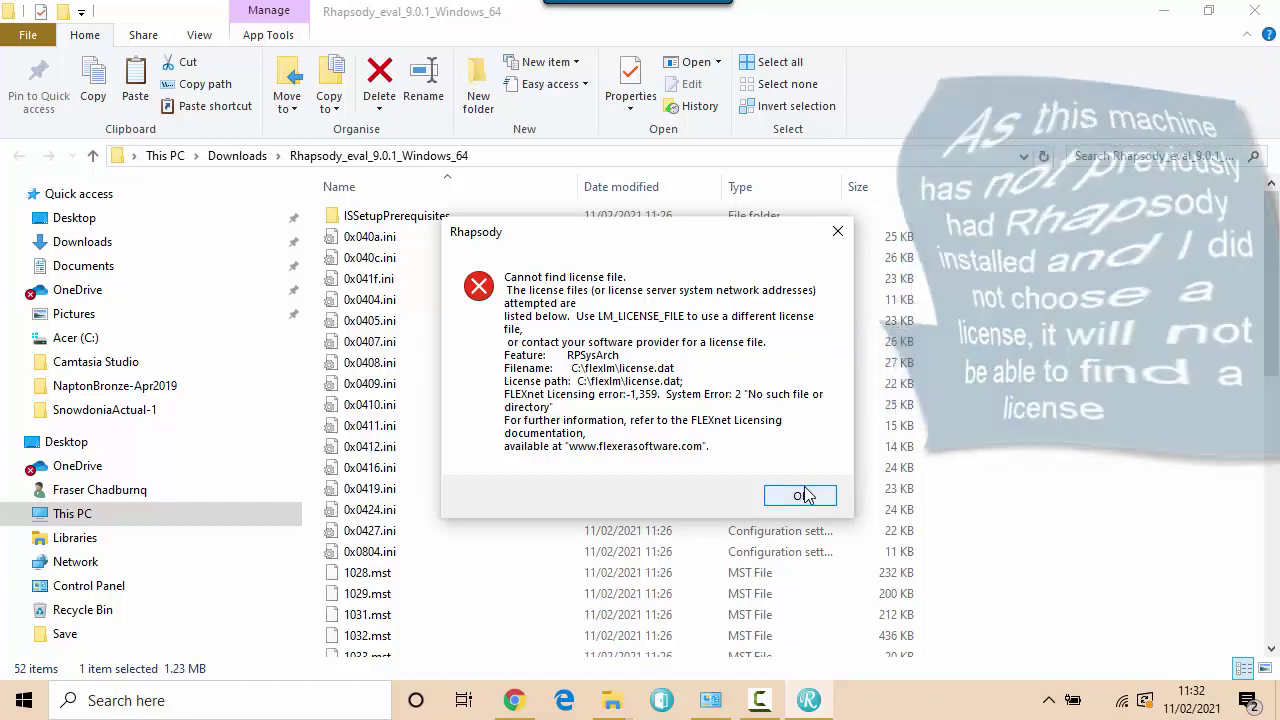
pyautogui.click(801, 494)
# Step: Open the Environment Variables dialog via a Windows search for 'edit'
pyautogui.click(151, 700)
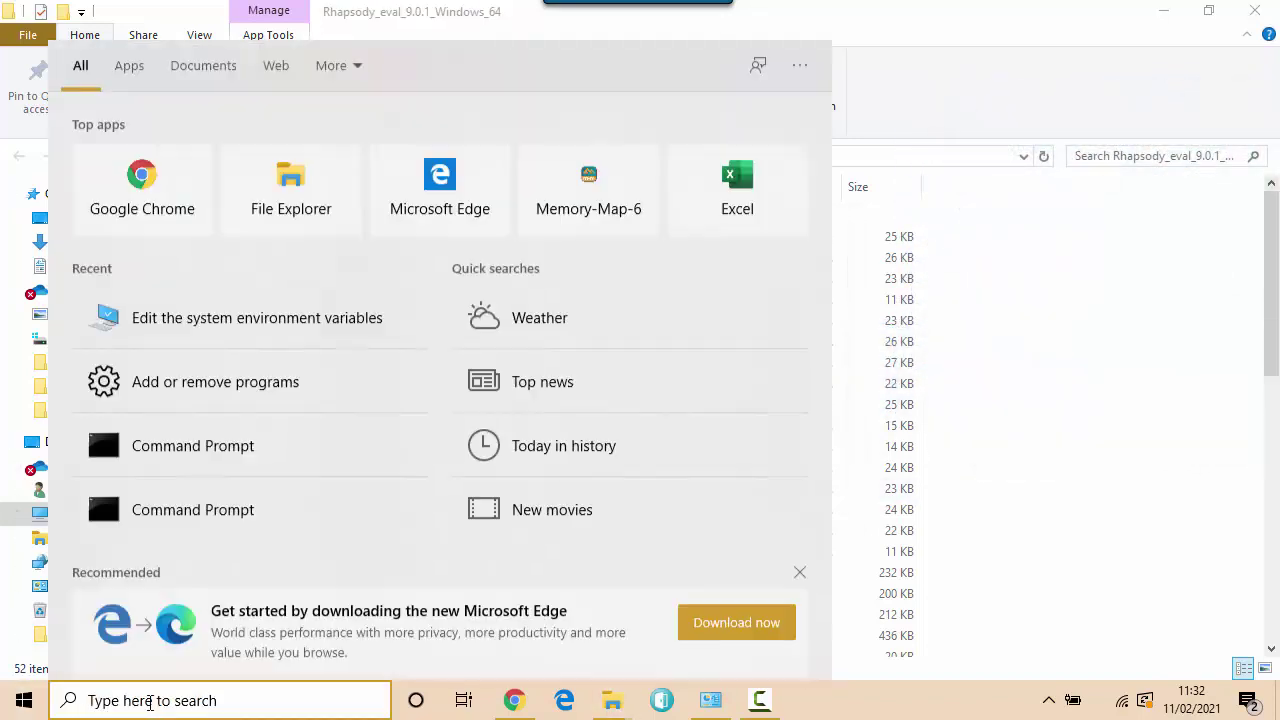
pyautogui.write('edit')
pyautogui.press('Return')
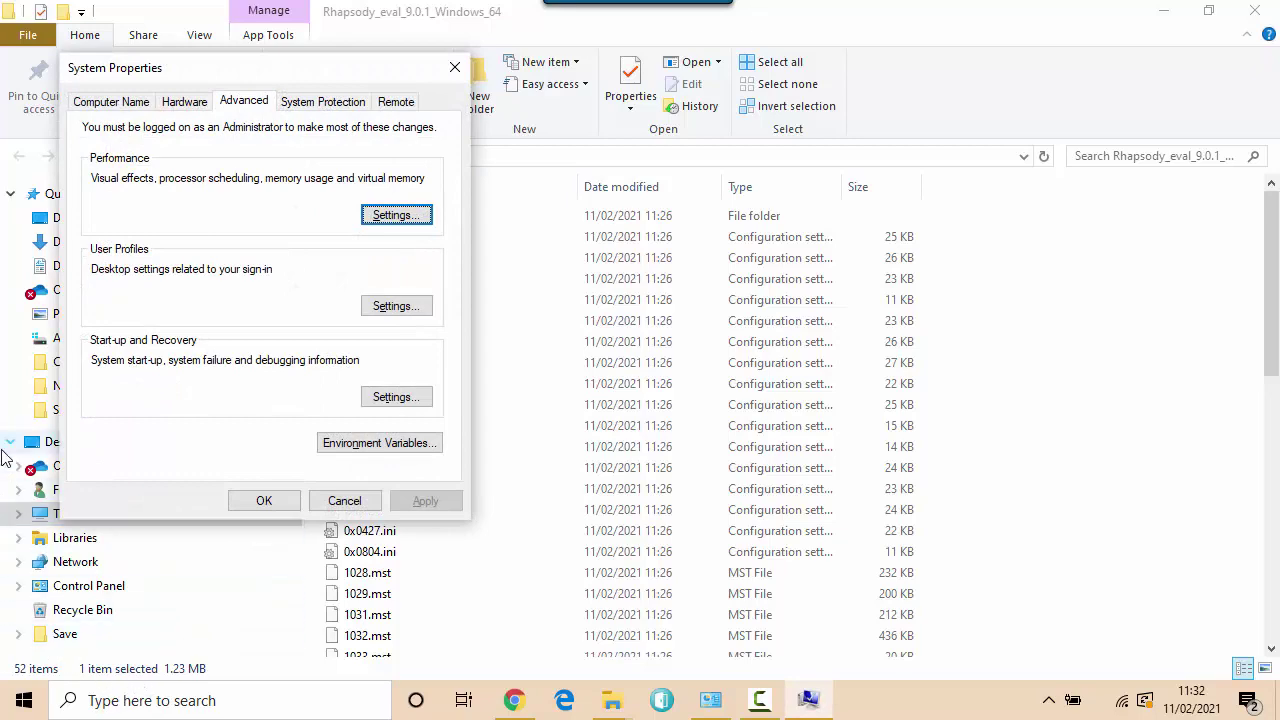
pyautogui.click(383, 450)
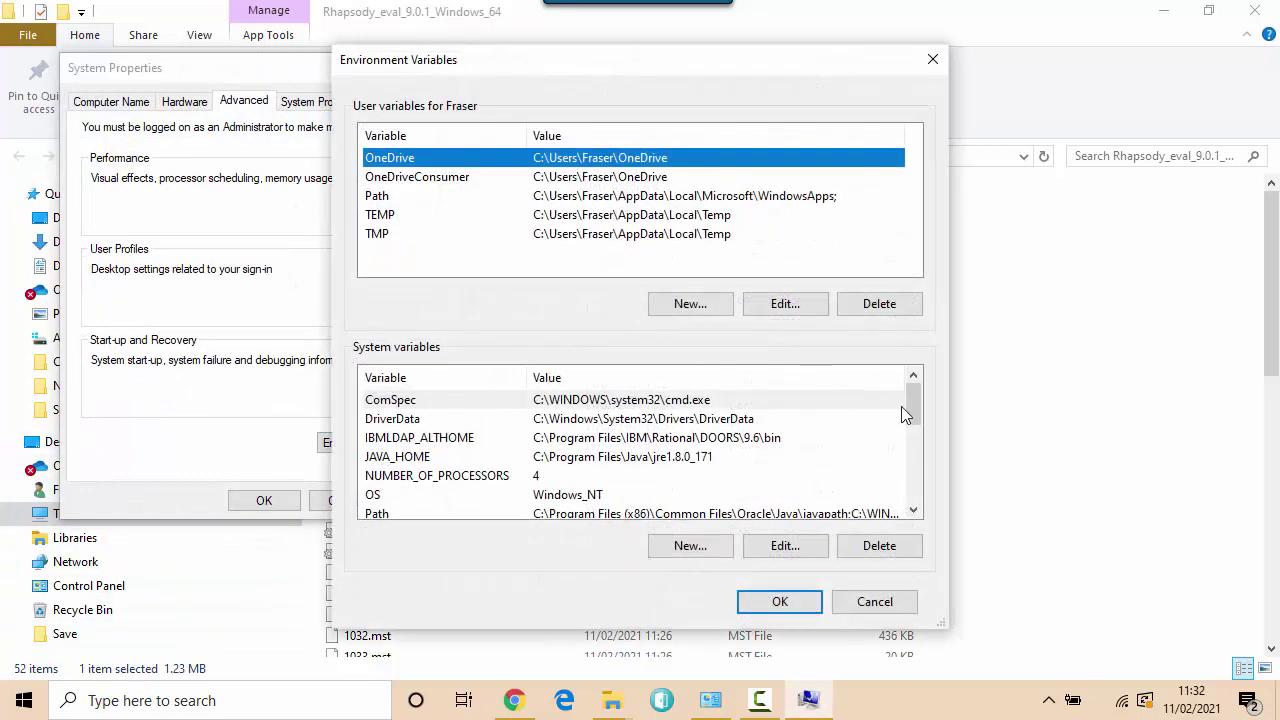
pyautogui.moveTo(918, 404); pyautogui.dragTo(916, 469)
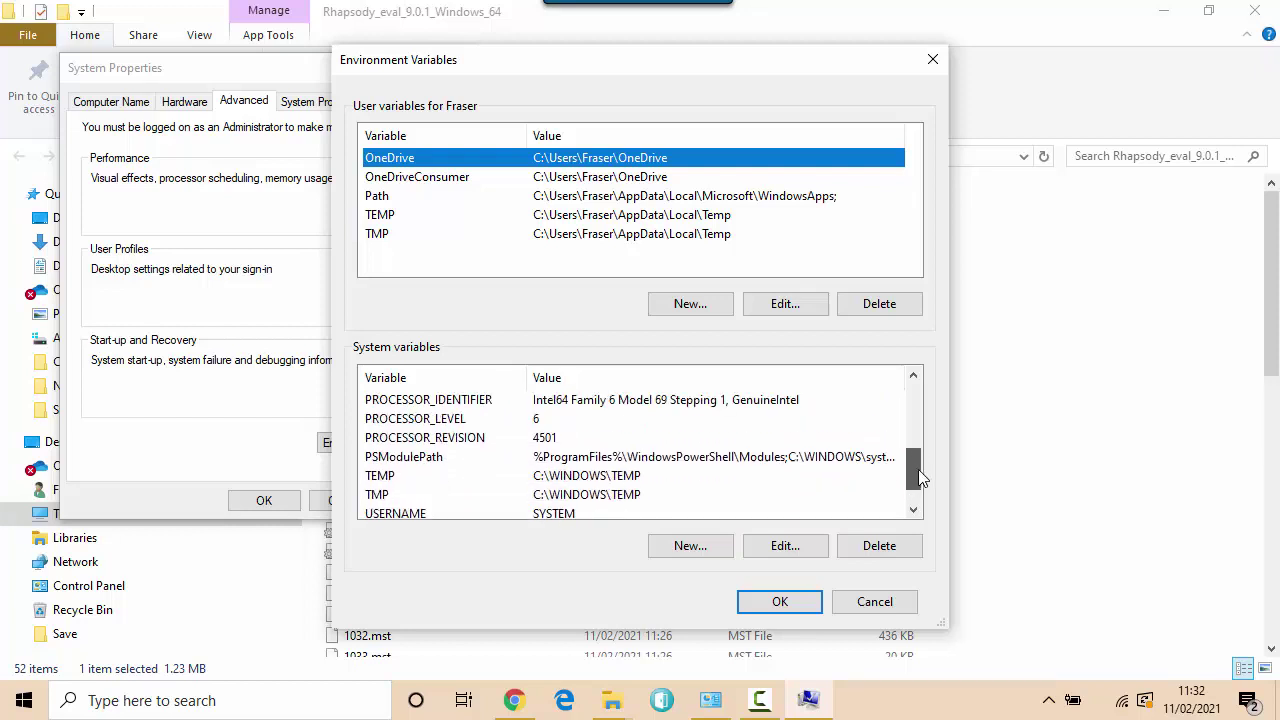
# Step: Add system variable TELELOGIC_LICENSE_FILE pointing to Rhapsody_Eval_Key (3).dat and close the dialogs
pyautogui.click(706, 547)
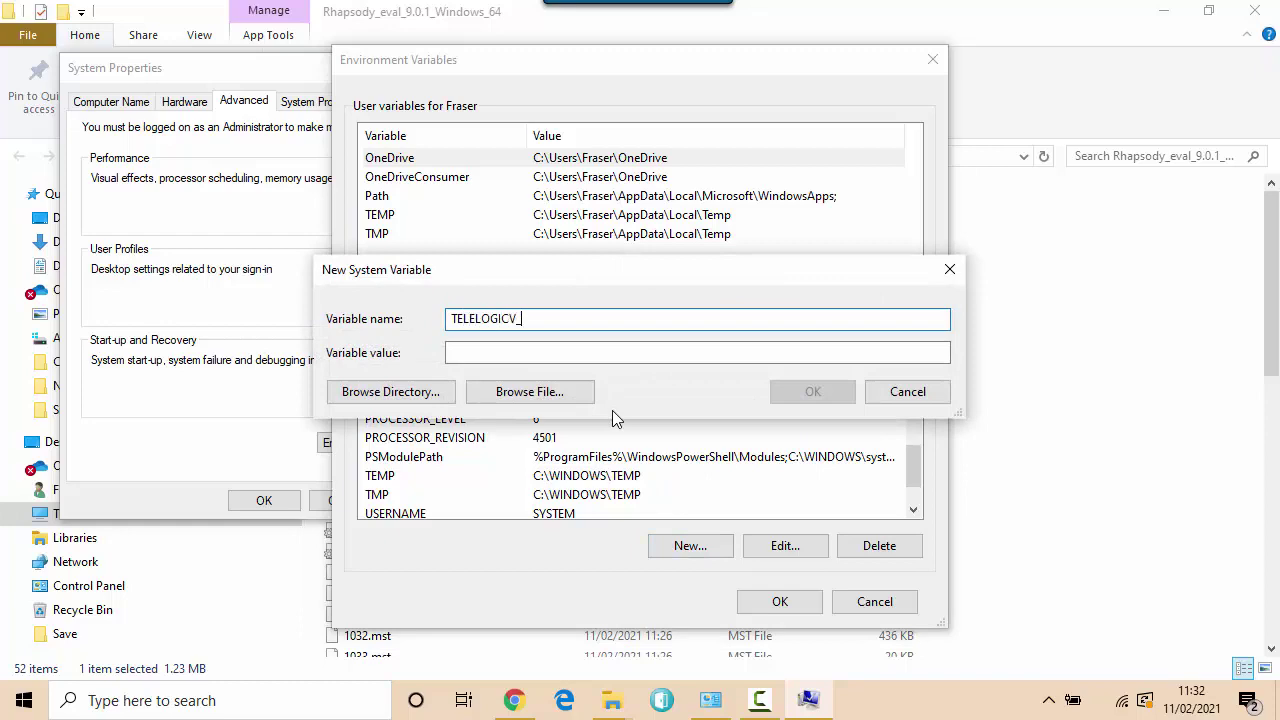
pyautogui.write('TELELOGIC_LICENSE_FILE')
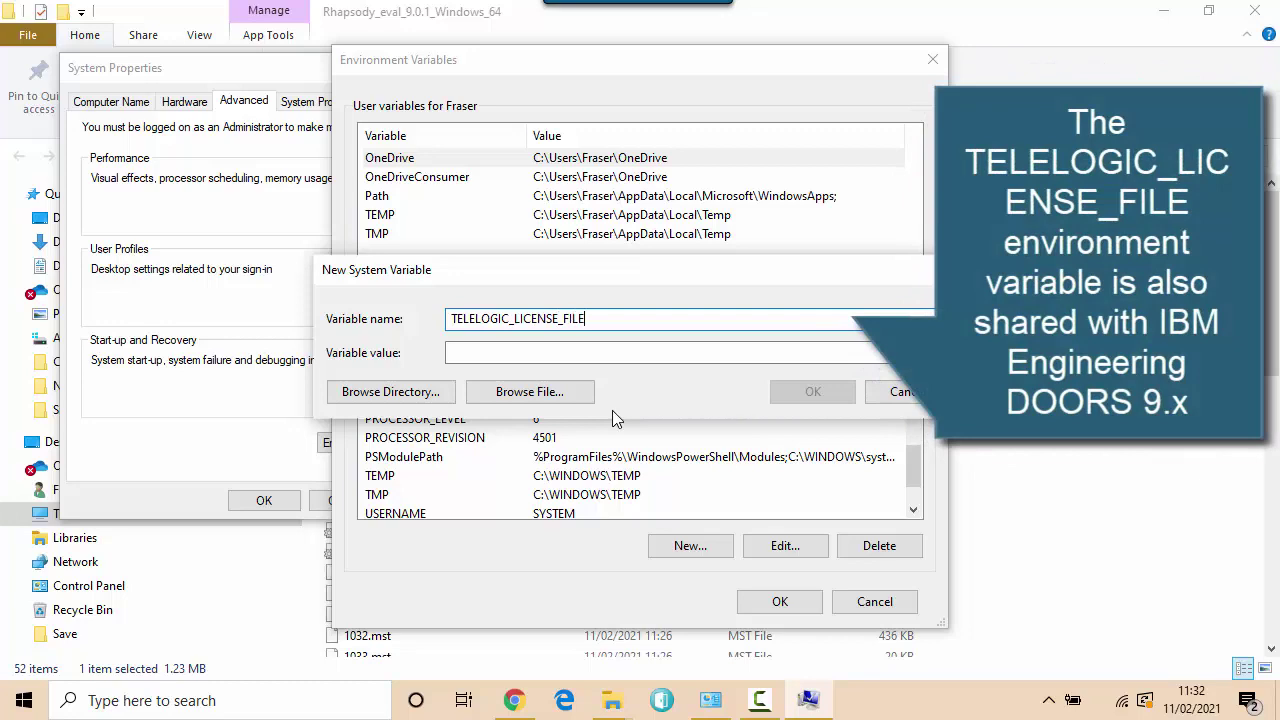
pyautogui.click(537, 395)
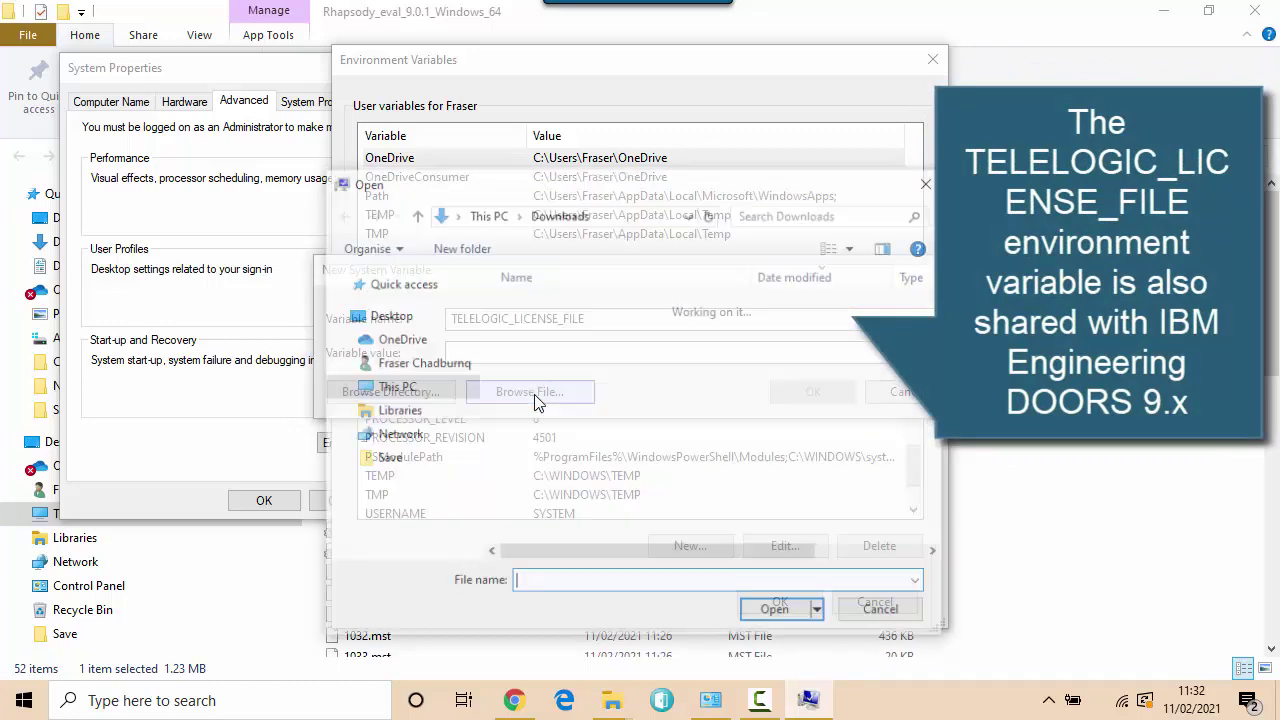
pyautogui.click(545, 354)
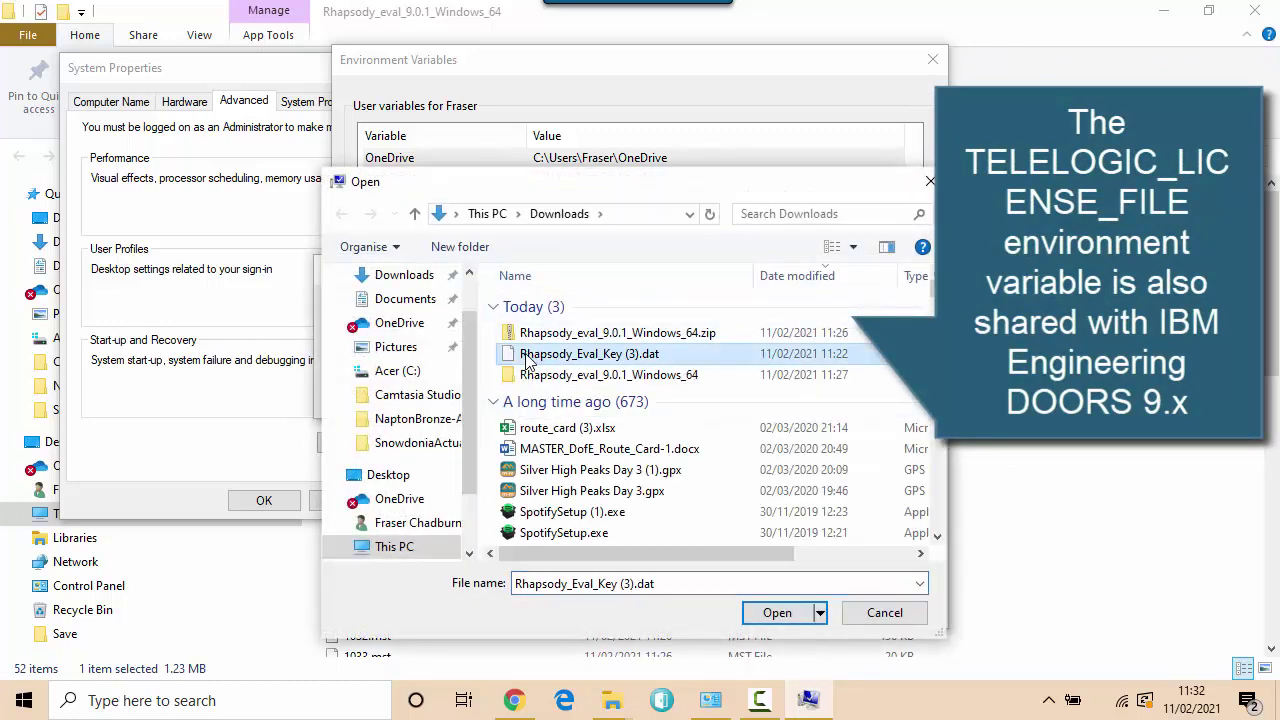
pyautogui.click(790, 614)
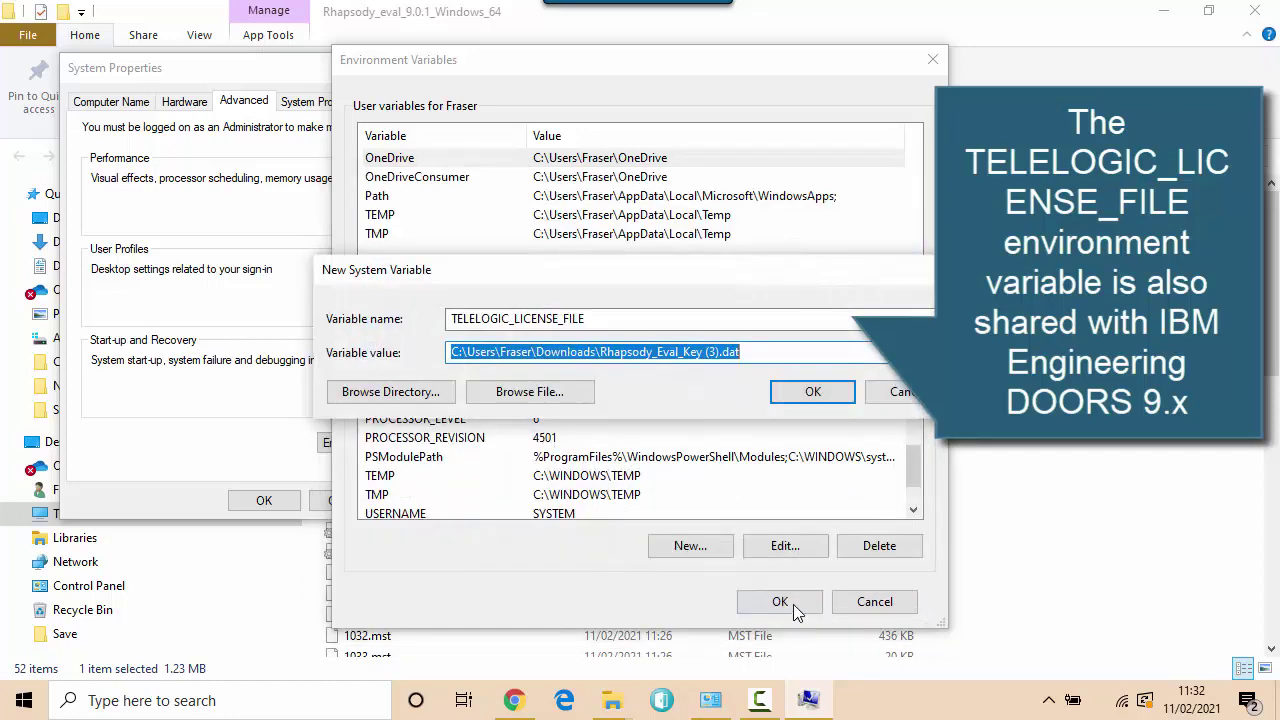
pyautogui.click(813, 392)
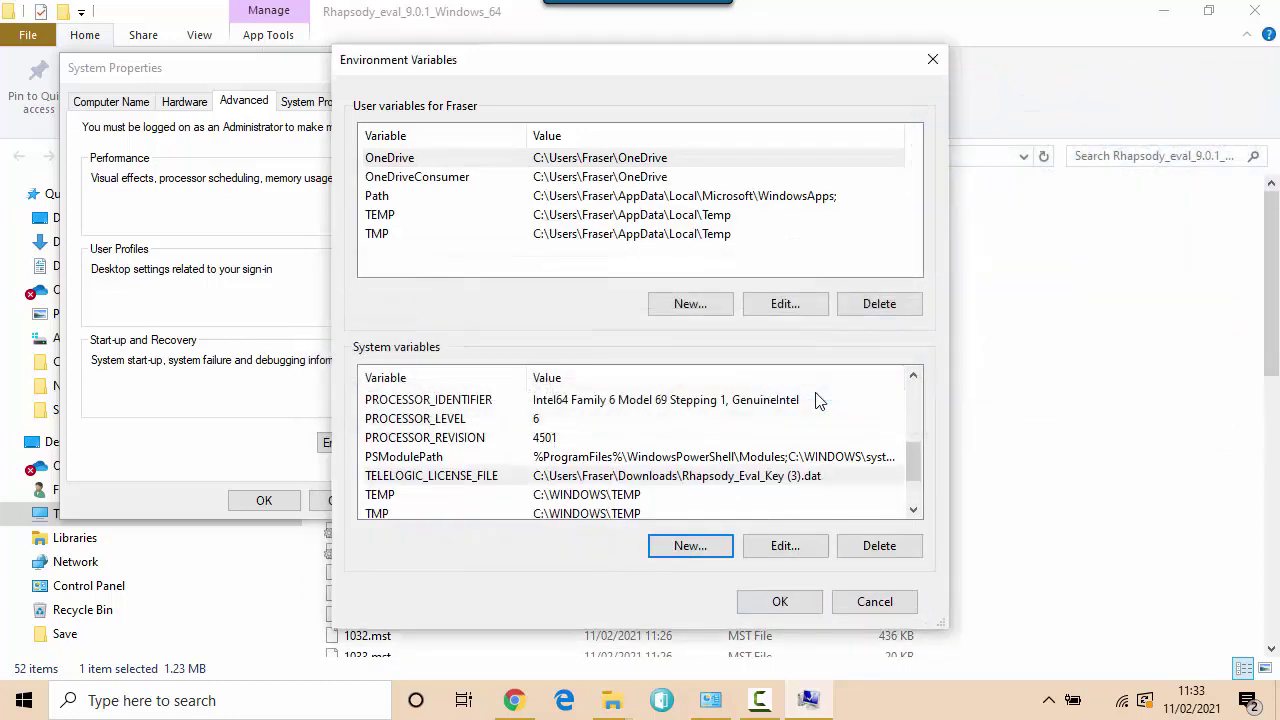
pyautogui.click(786, 601)
pyautogui.click(264, 501)
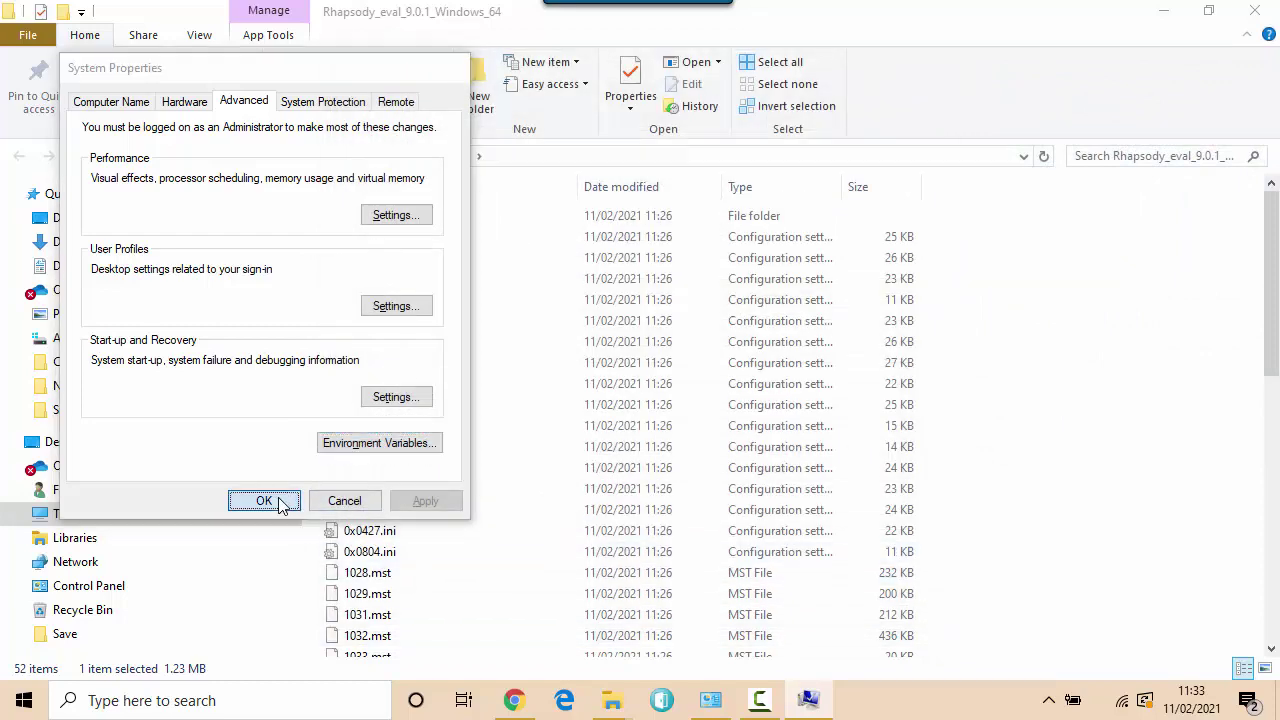
# Step: Launch Rhapsody 9.0.1 for Systems Engineers from its Start menu folder and maximize the window
pyautogui.click(195, 702)
pyautogui.write('rh')
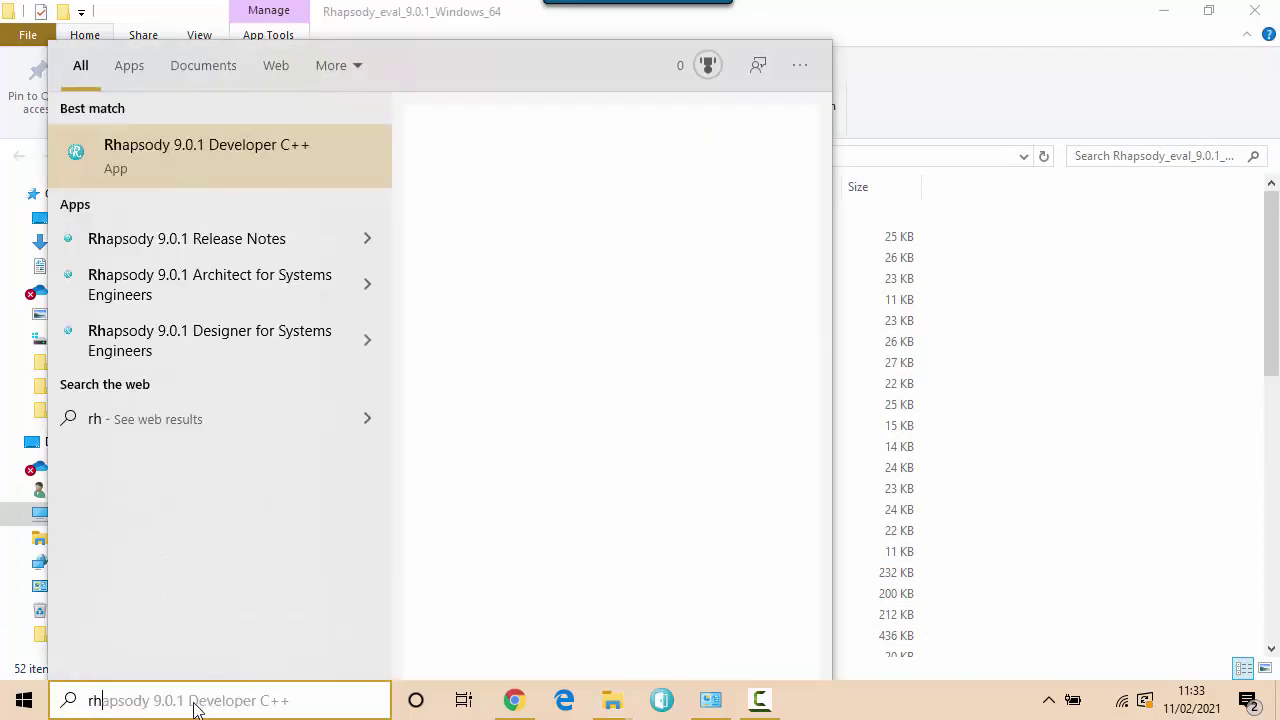
pyautogui.rightClick(222, 163)
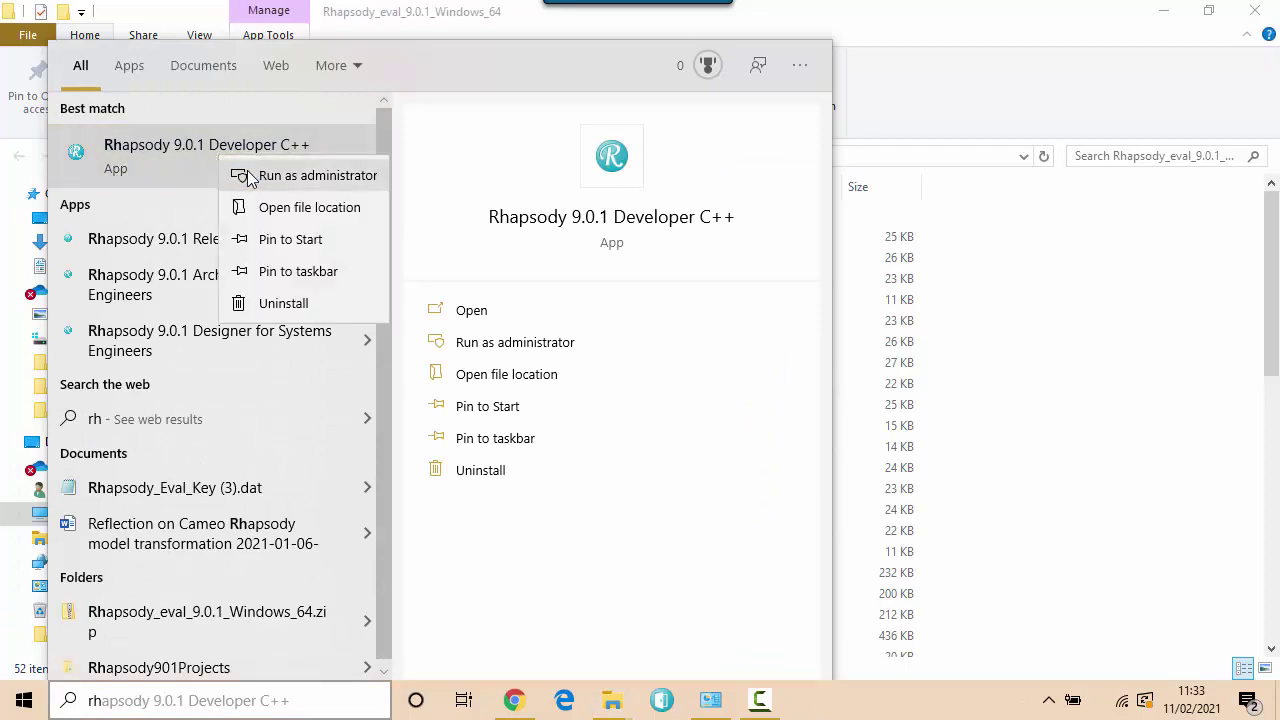
pyautogui.click(268, 206)
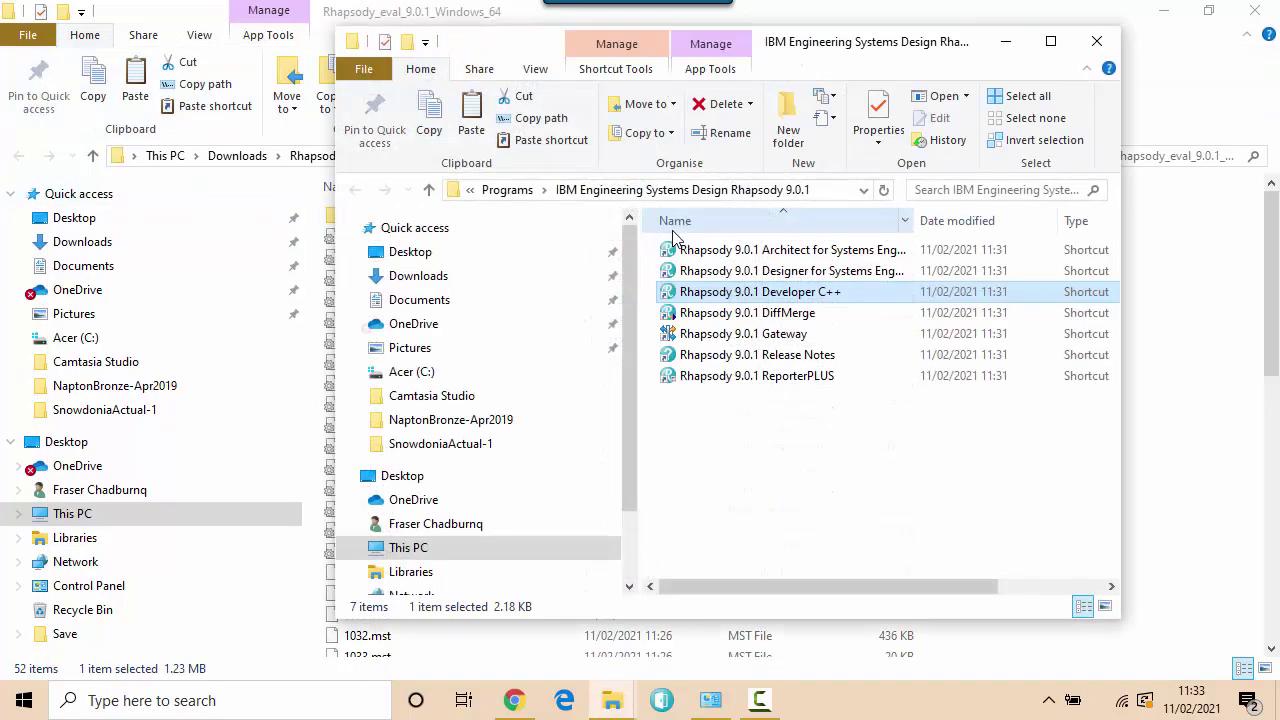
pyautogui.click(783, 256)
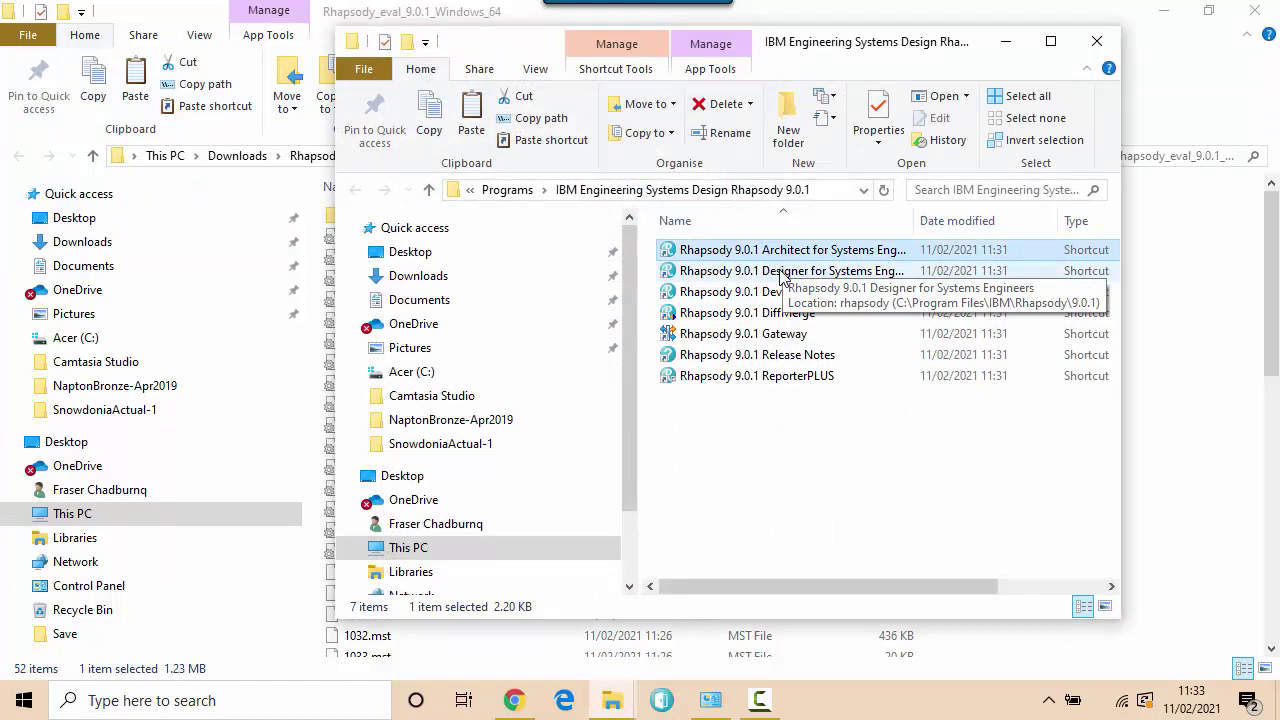
pyautogui.click(787, 272)
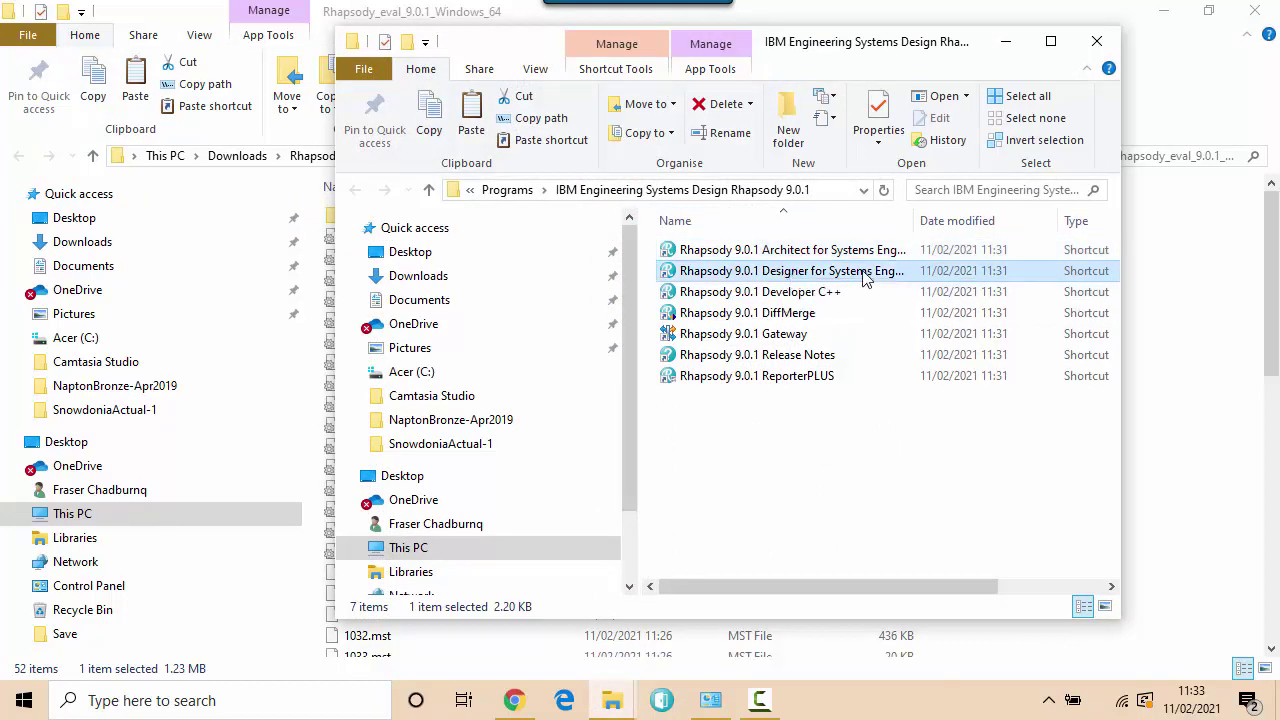
pyautogui.doubleClick(822, 252)
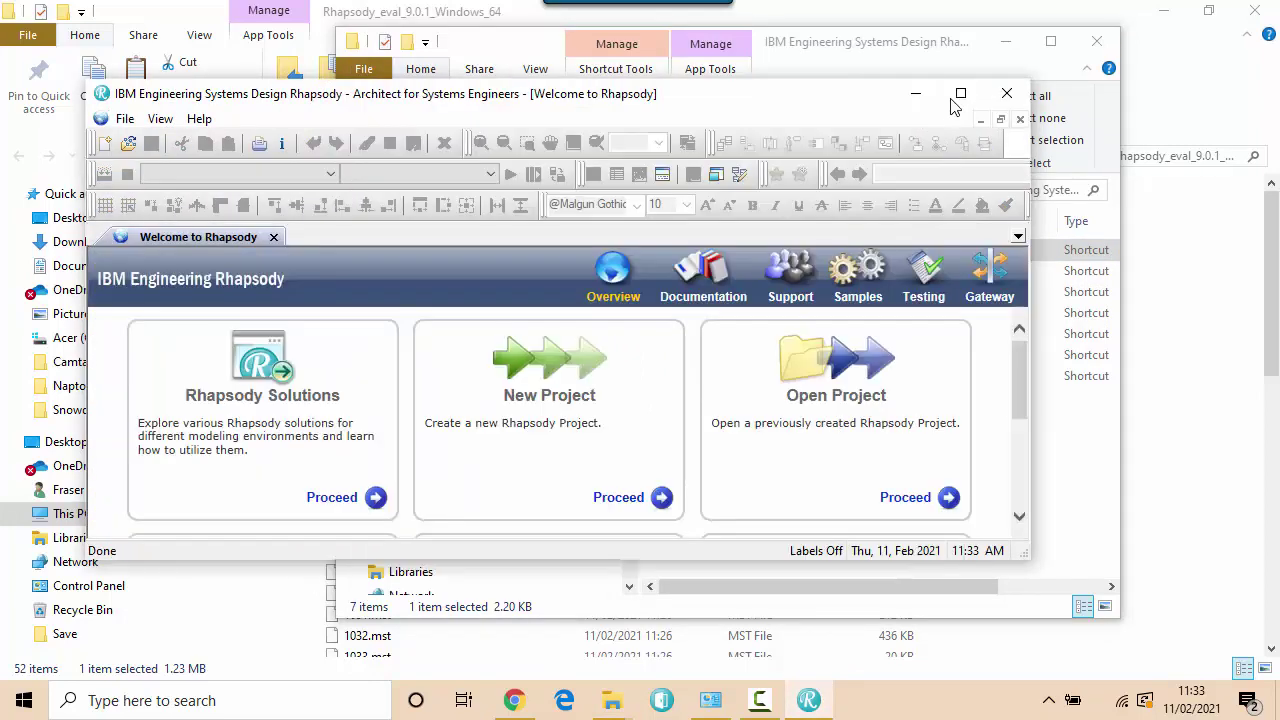
pyautogui.click(958, 96)
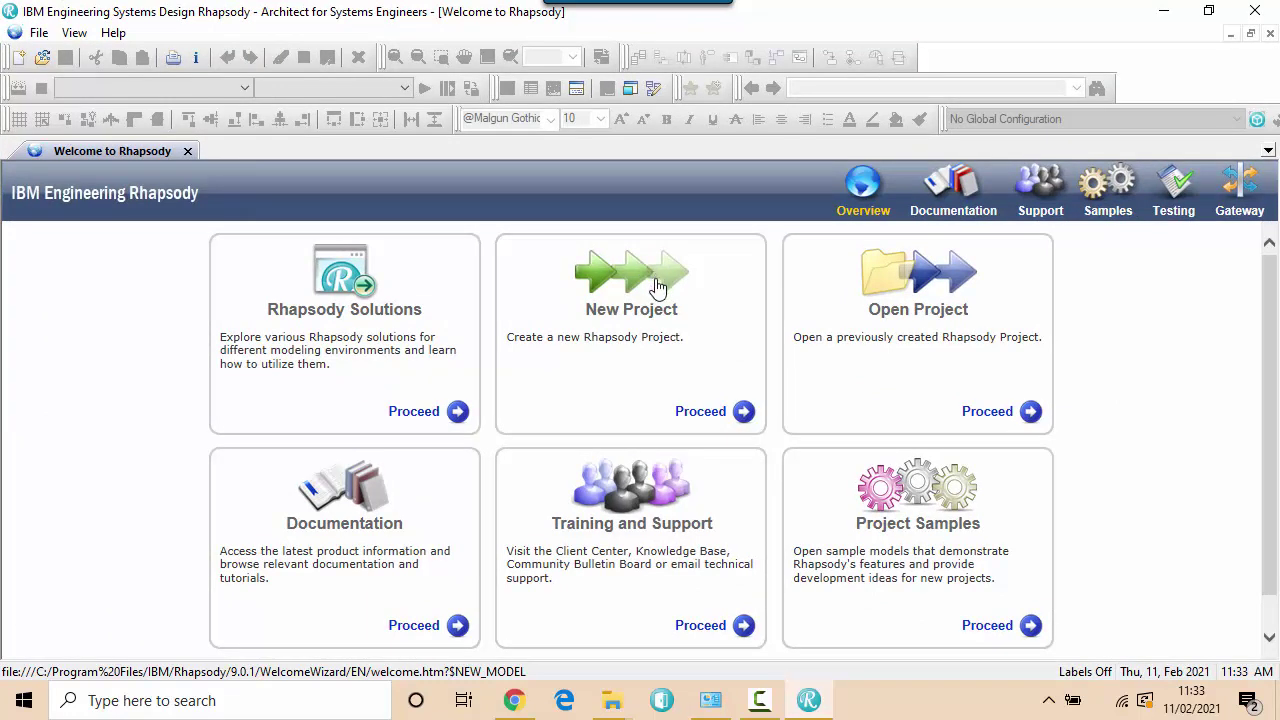
# Step: Start a new project located in a new Documents\Rhapsody901ProjectsFolder folder
pyautogui.click(658, 287)
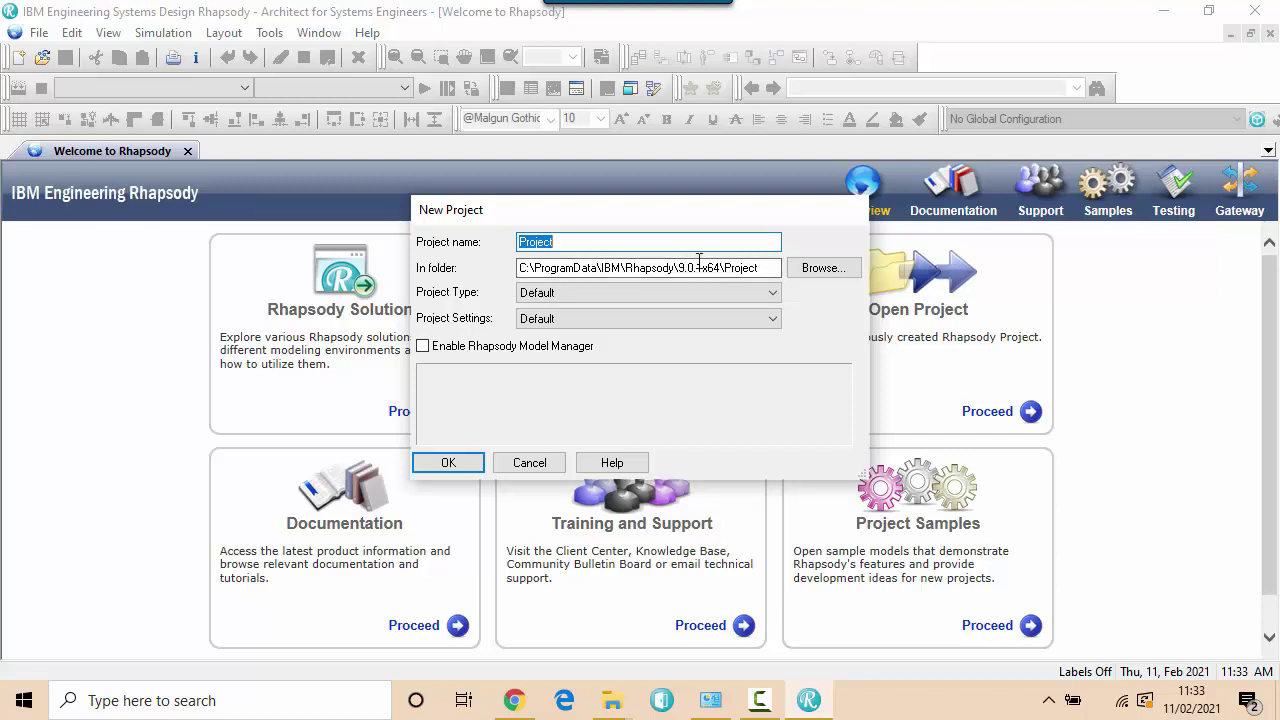
pyautogui.moveTo(720, 268); pyautogui.dragTo(512, 268)
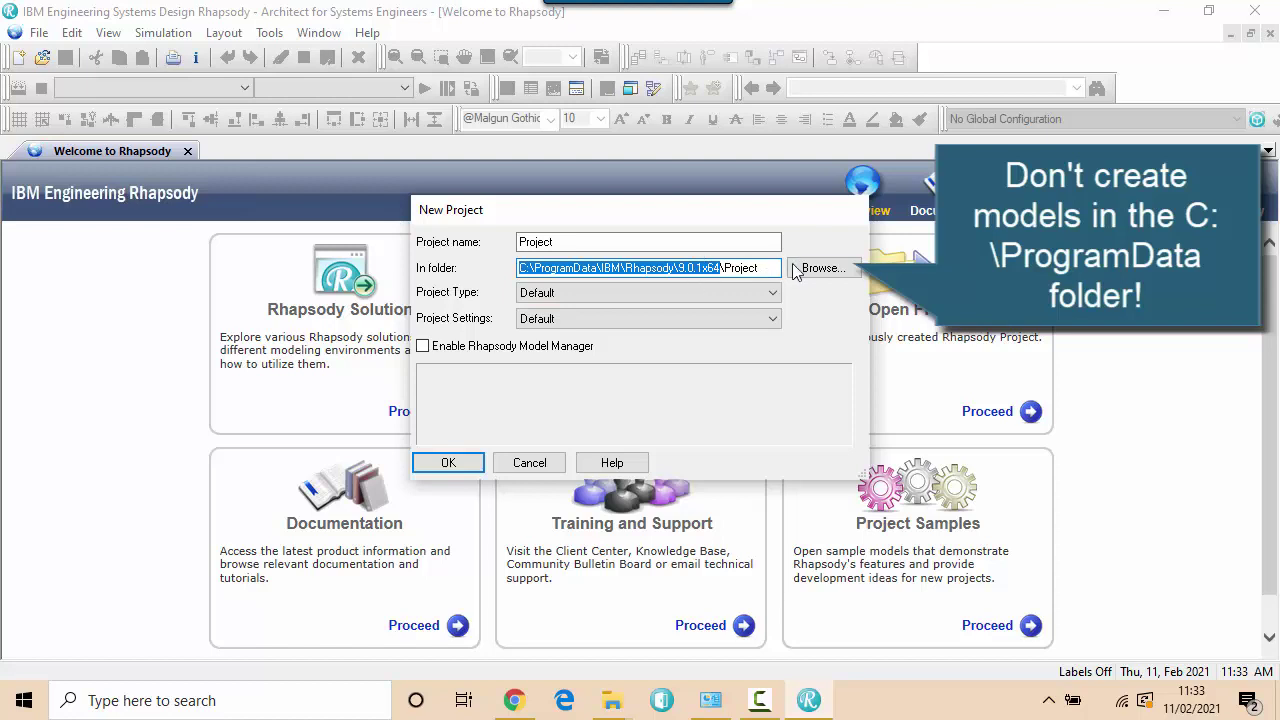
pyautogui.click(808, 268)
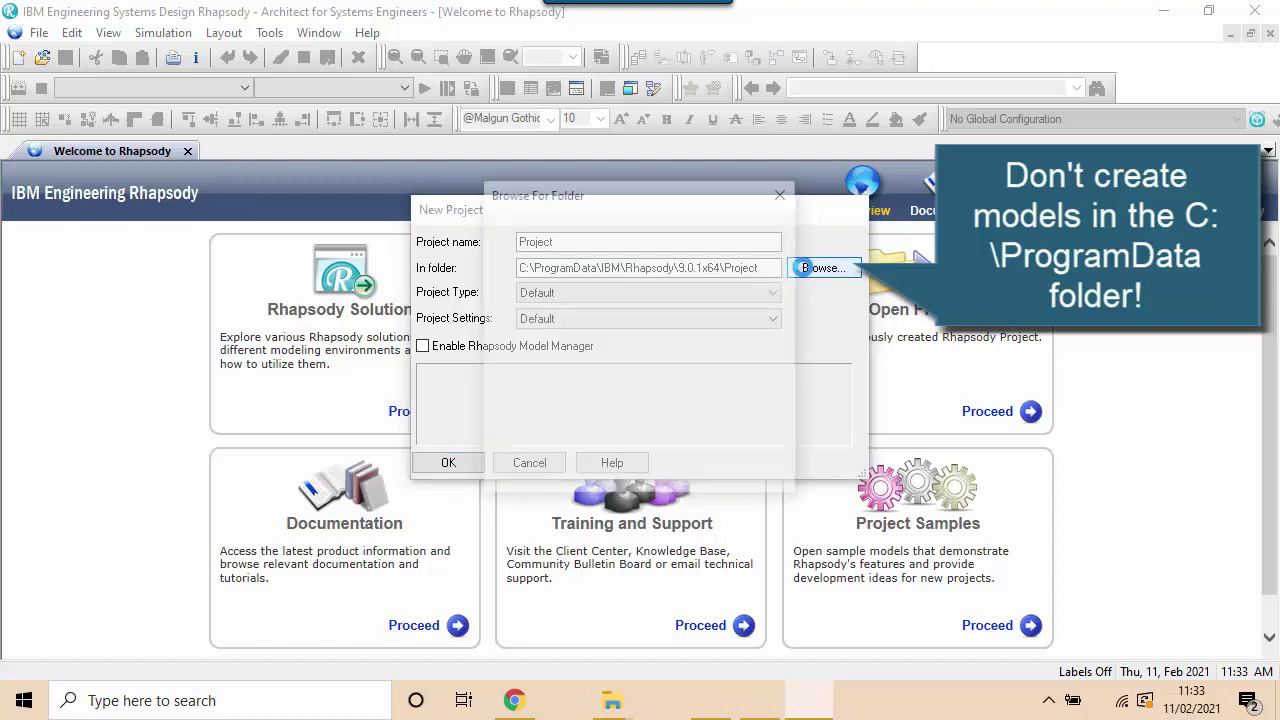
pyautogui.scroll(3, 620, 315)
pyautogui.scroll(1, 619, 320)
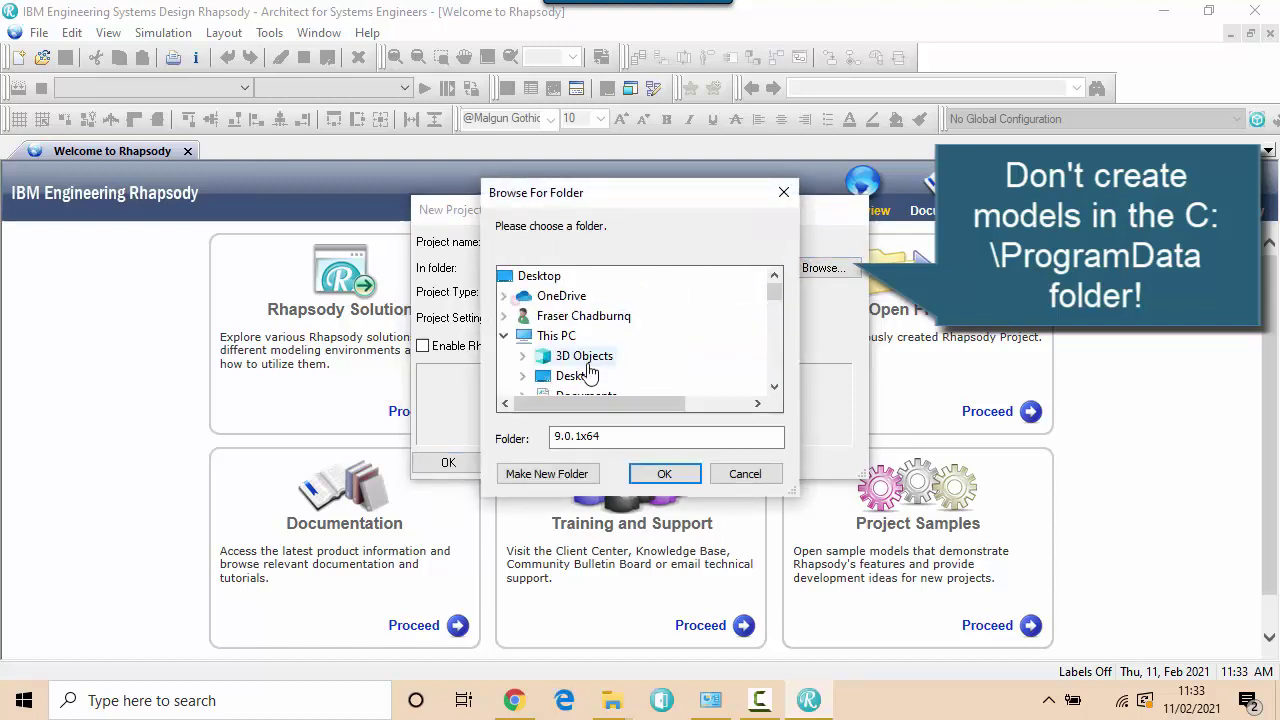
pyautogui.scroll(-2, 610, 340)
pyautogui.click(588, 336)
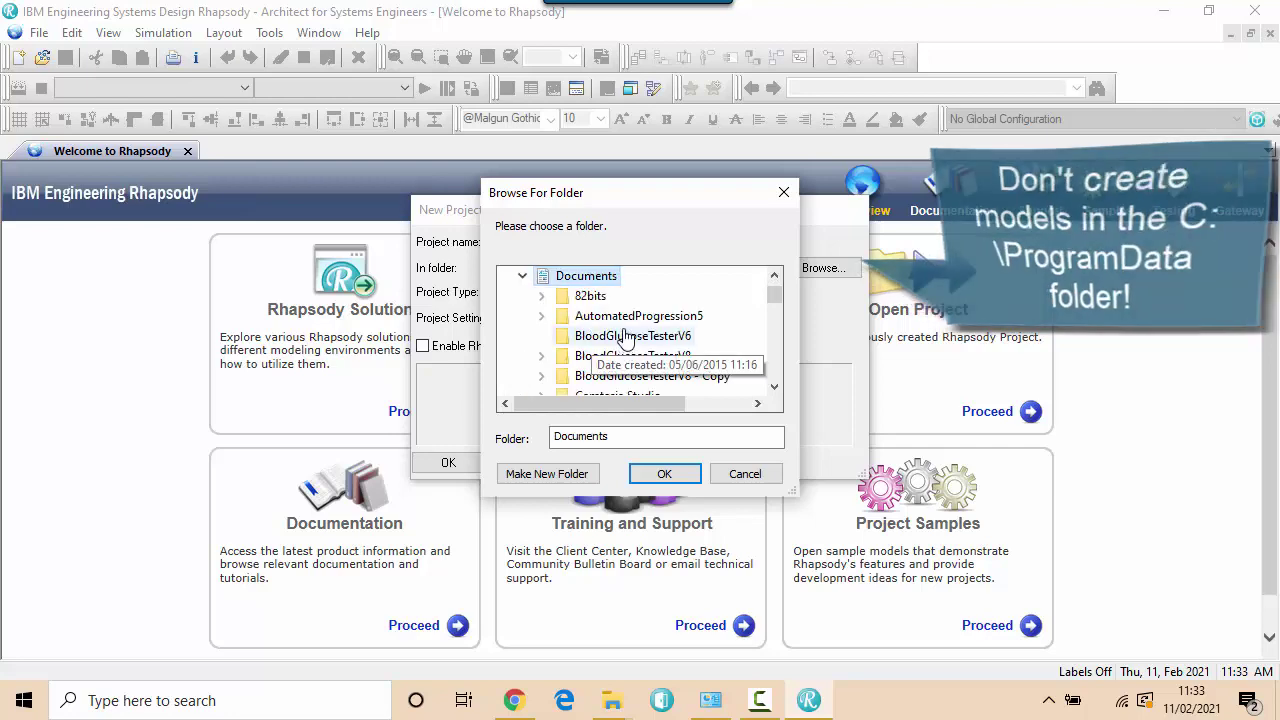
pyautogui.scroll(-2, 612, 370)
pyautogui.scroll(2, 622, 388)
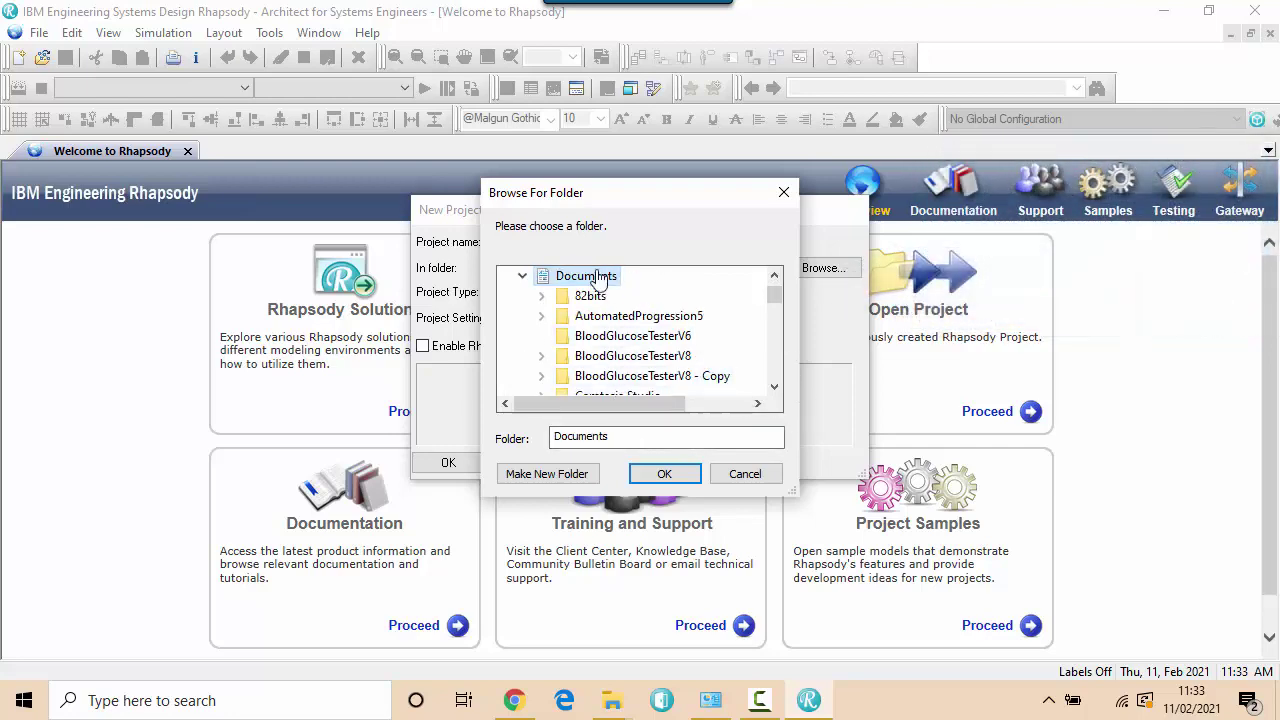
pyautogui.click(572, 474)
pyautogui.write('R')
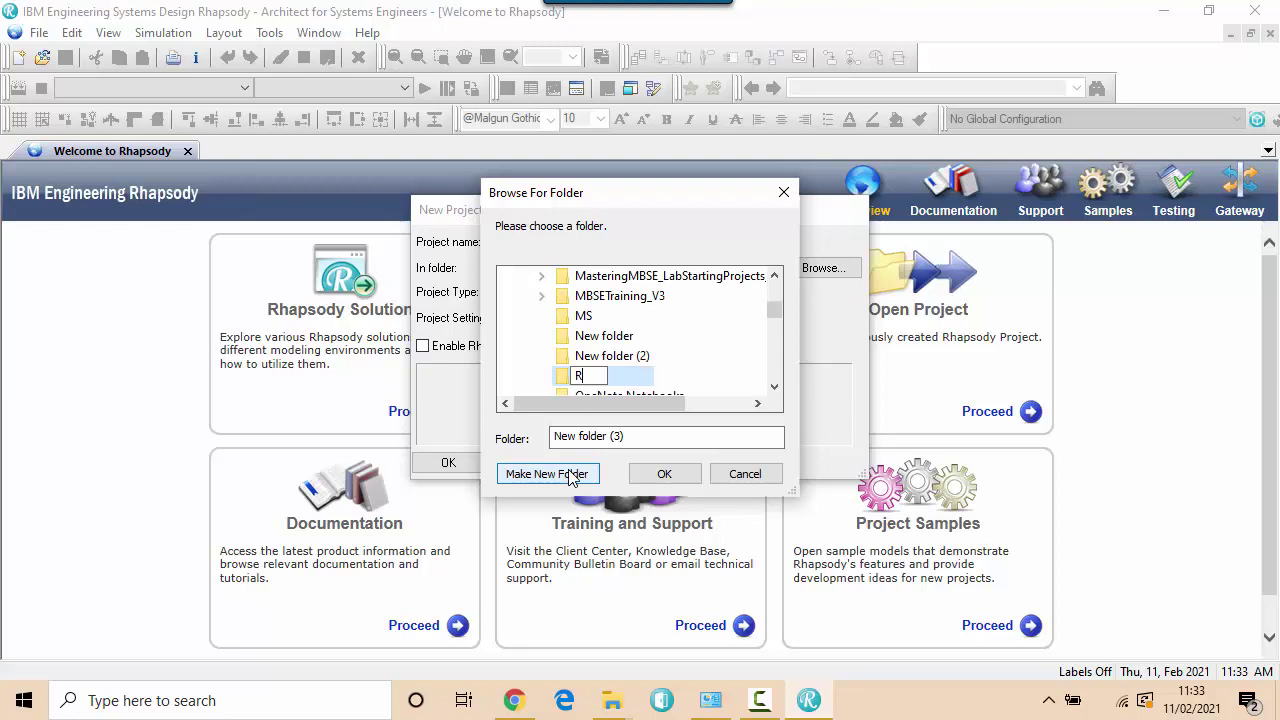
pyautogui.write('hapsody901Projects')
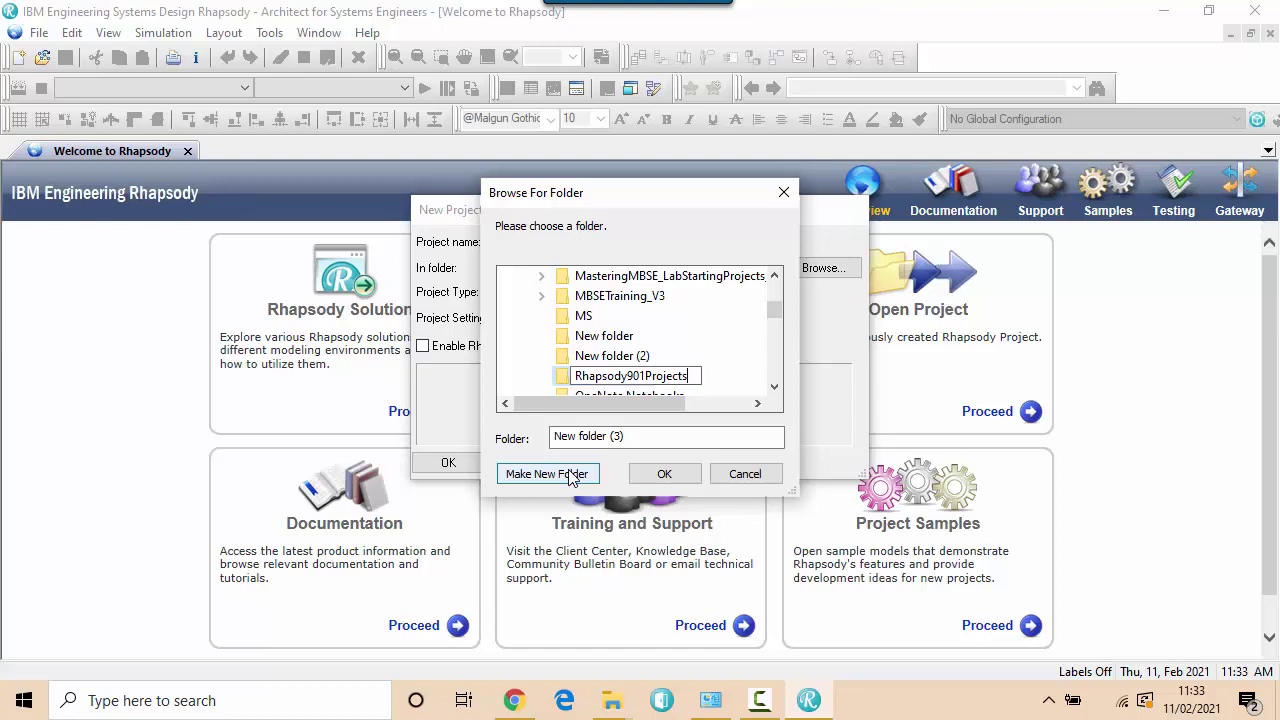
pyautogui.write('Folder')
pyautogui.press('Return')
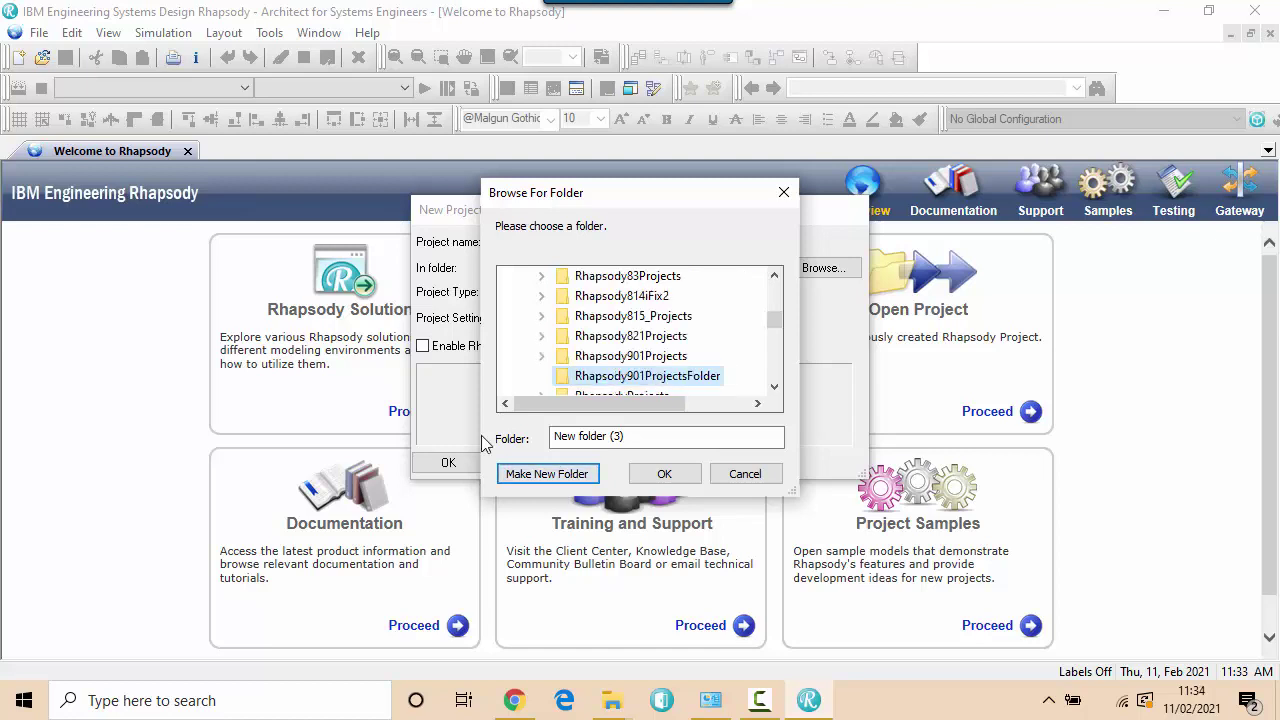
pyautogui.click(664, 474)
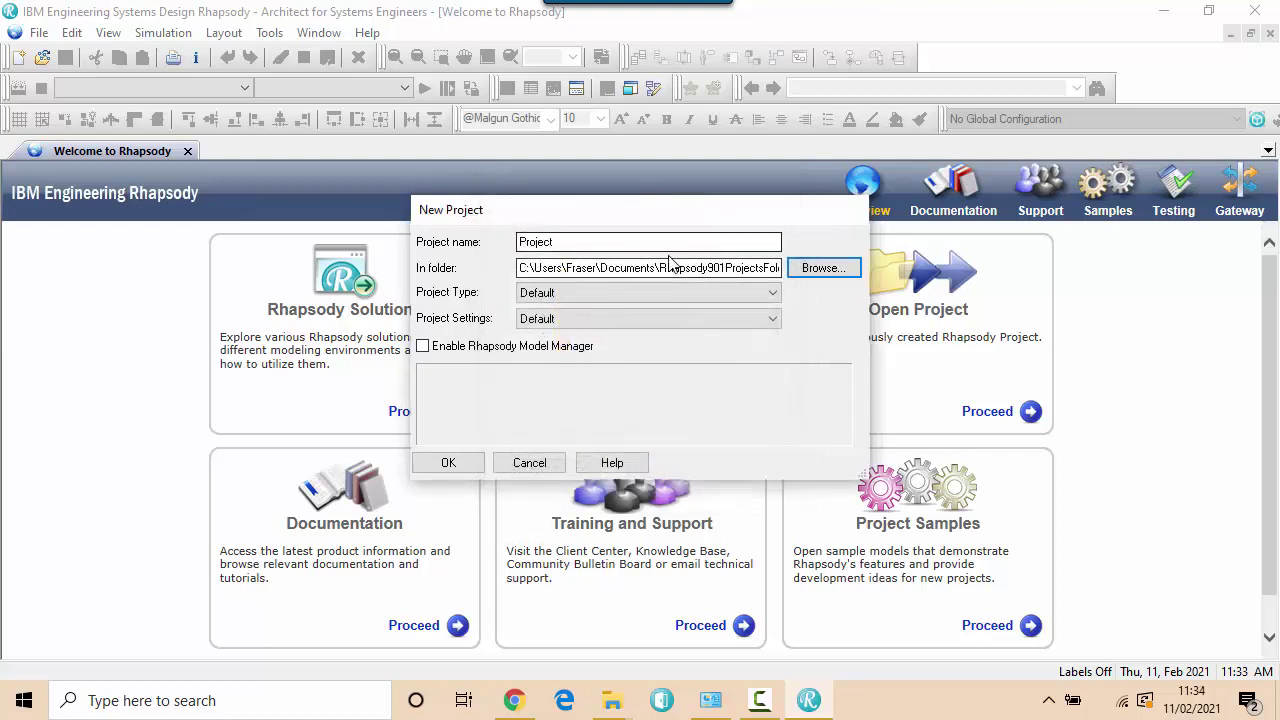
# Step: Name the project TestProject with SysML type, enabling SysML Perspectives and creating the folder
pyautogui.moveTo(670, 268); pyautogui.dragTo(993, 281)
pyautogui.click(603, 268)
pyautogui.hotkey('shift', 'Tab')
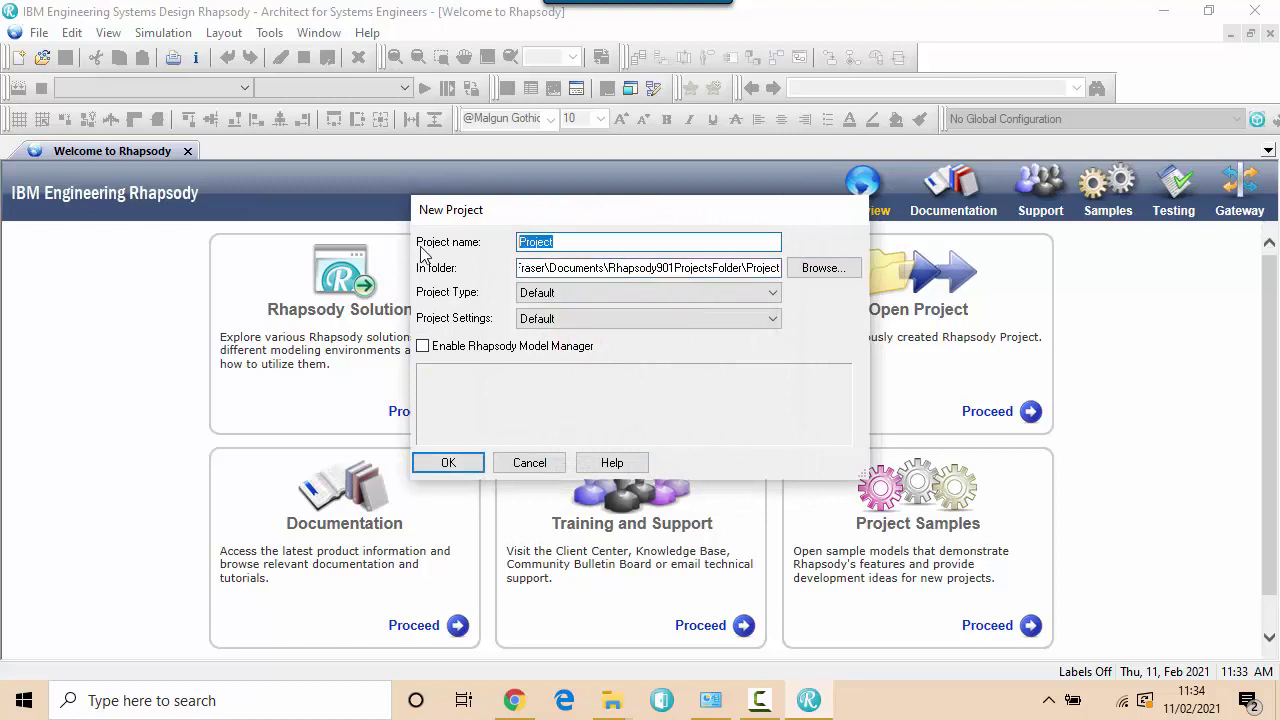
pyautogui.write('TestPro')
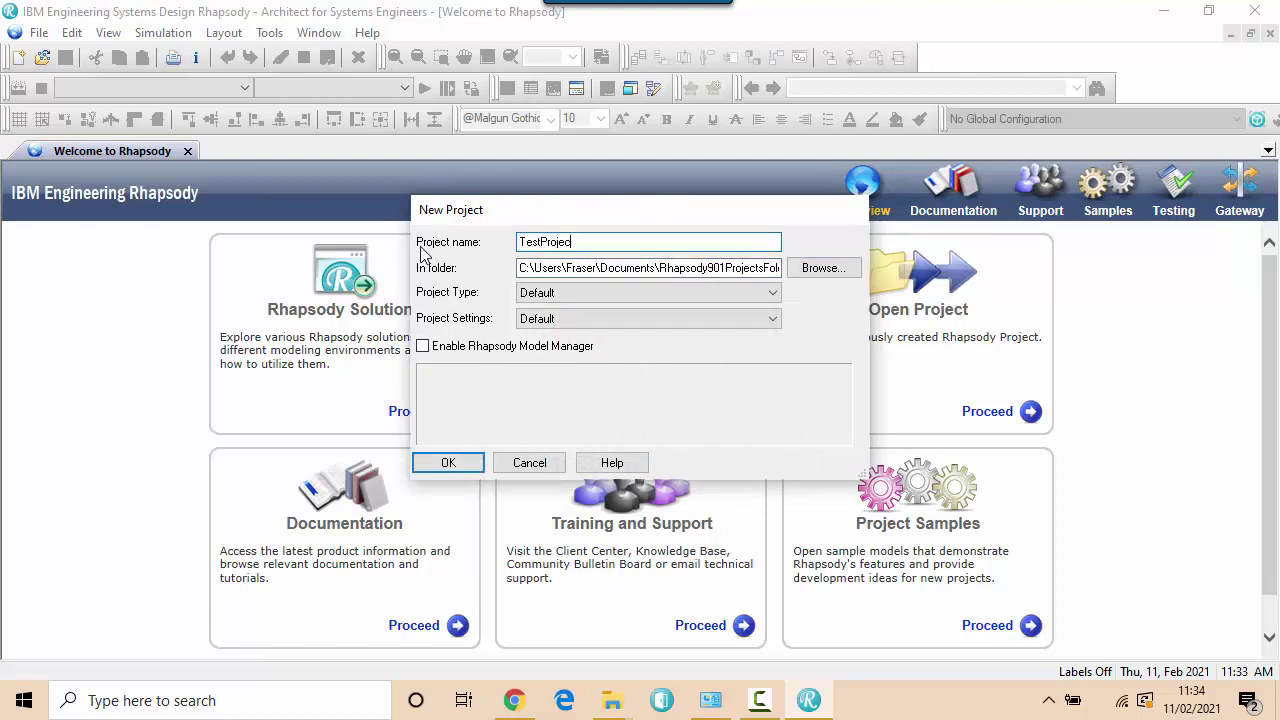
pyautogui.click(617, 293)
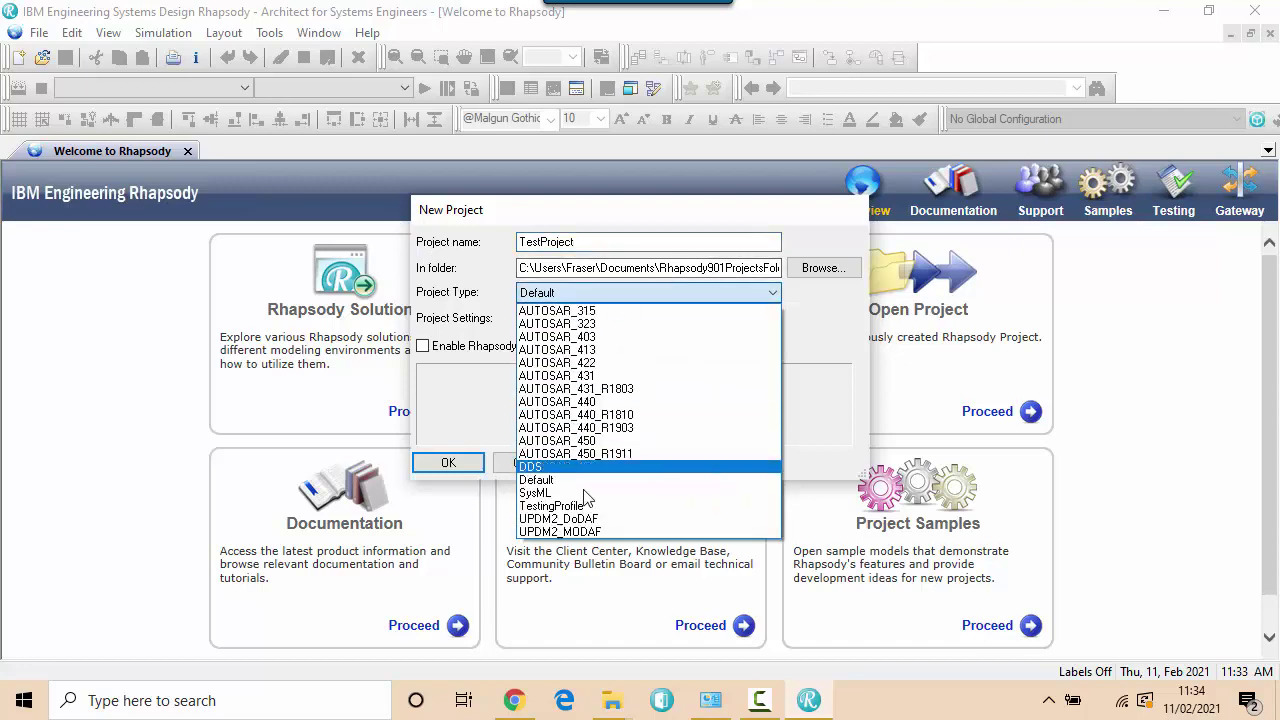
pyautogui.click(579, 493)
pyautogui.click(446, 461)
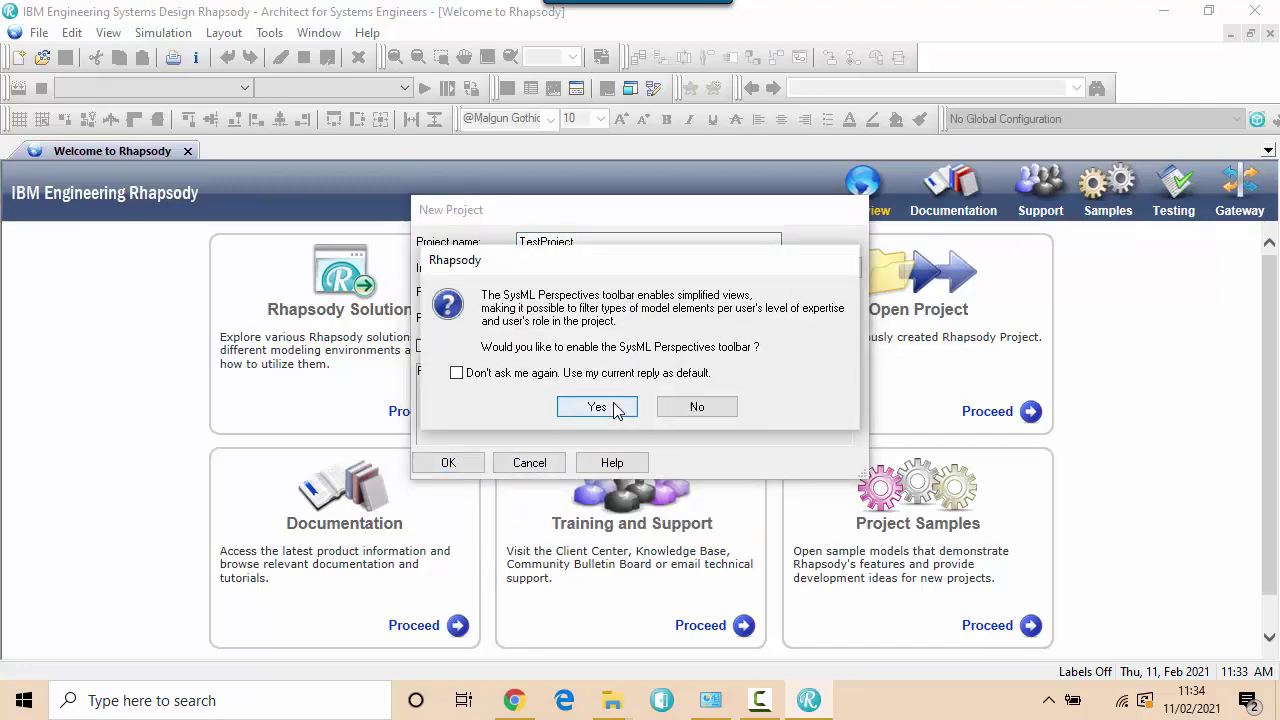
pyautogui.click(675, 410)
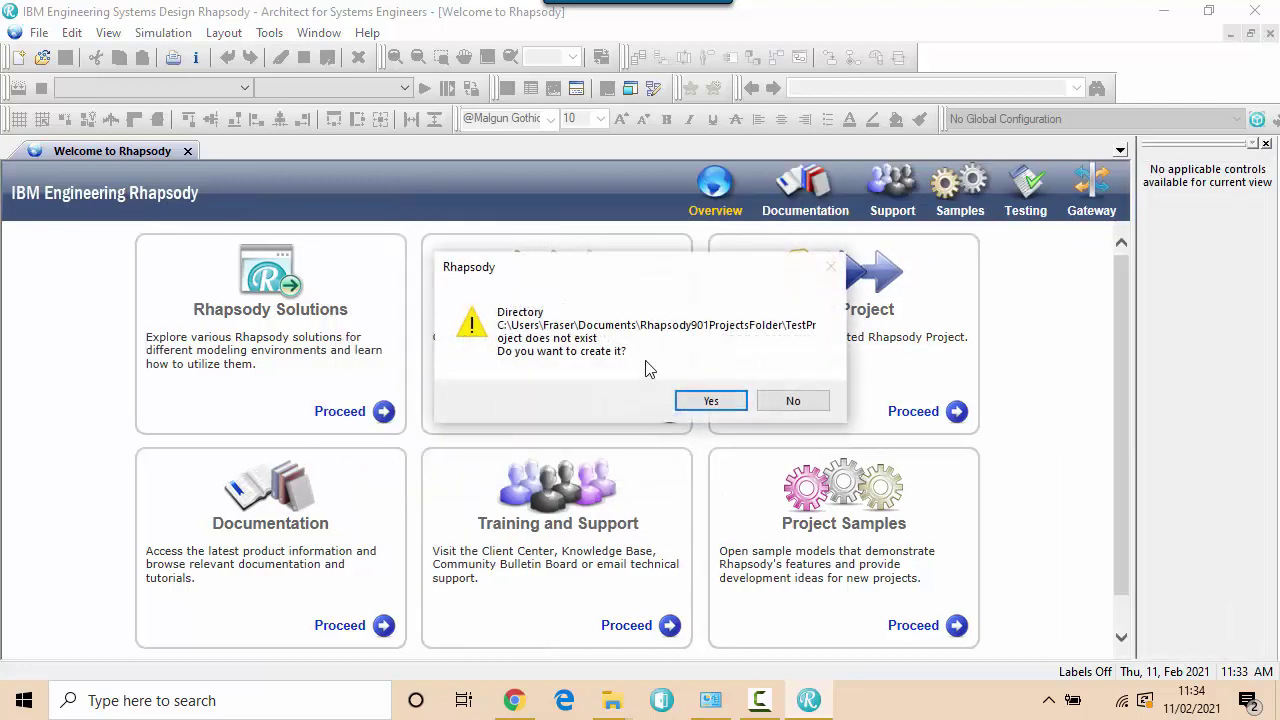
pyautogui.click(712, 401)
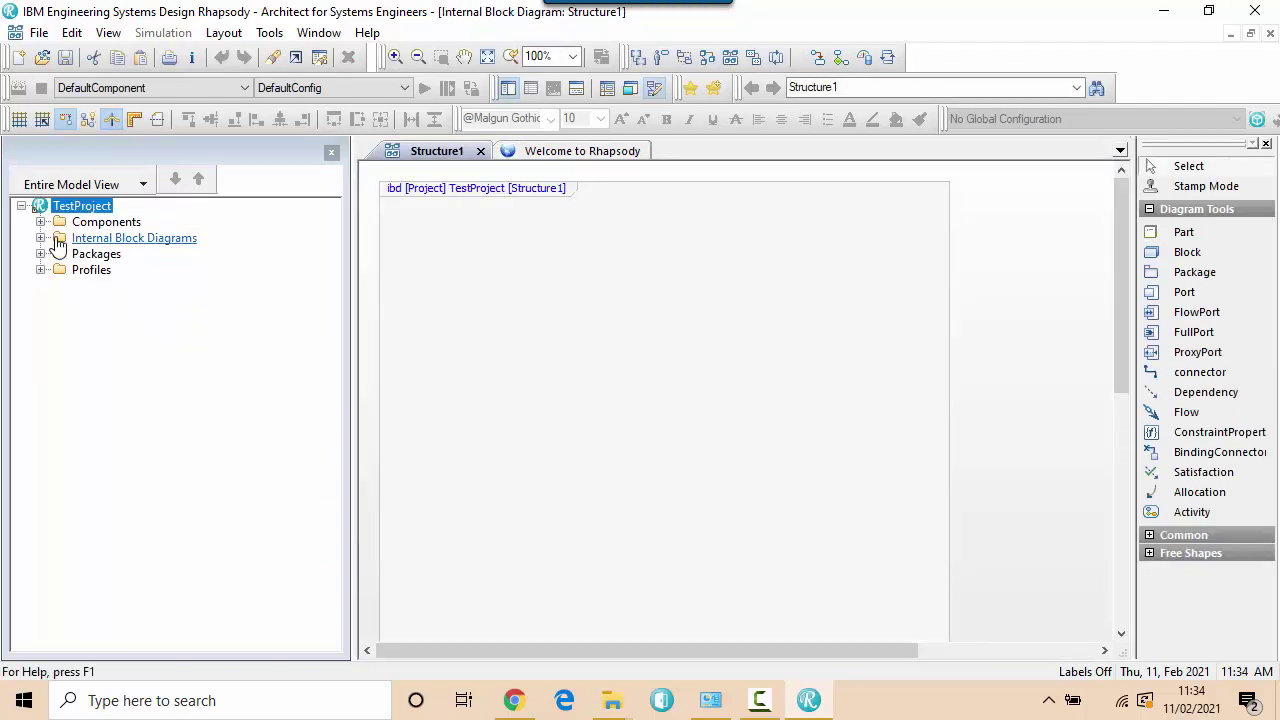
# Step: Delete the Structure1 internal block diagram from the model
pyautogui.click(40, 238)
pyautogui.rightClick(100, 257)
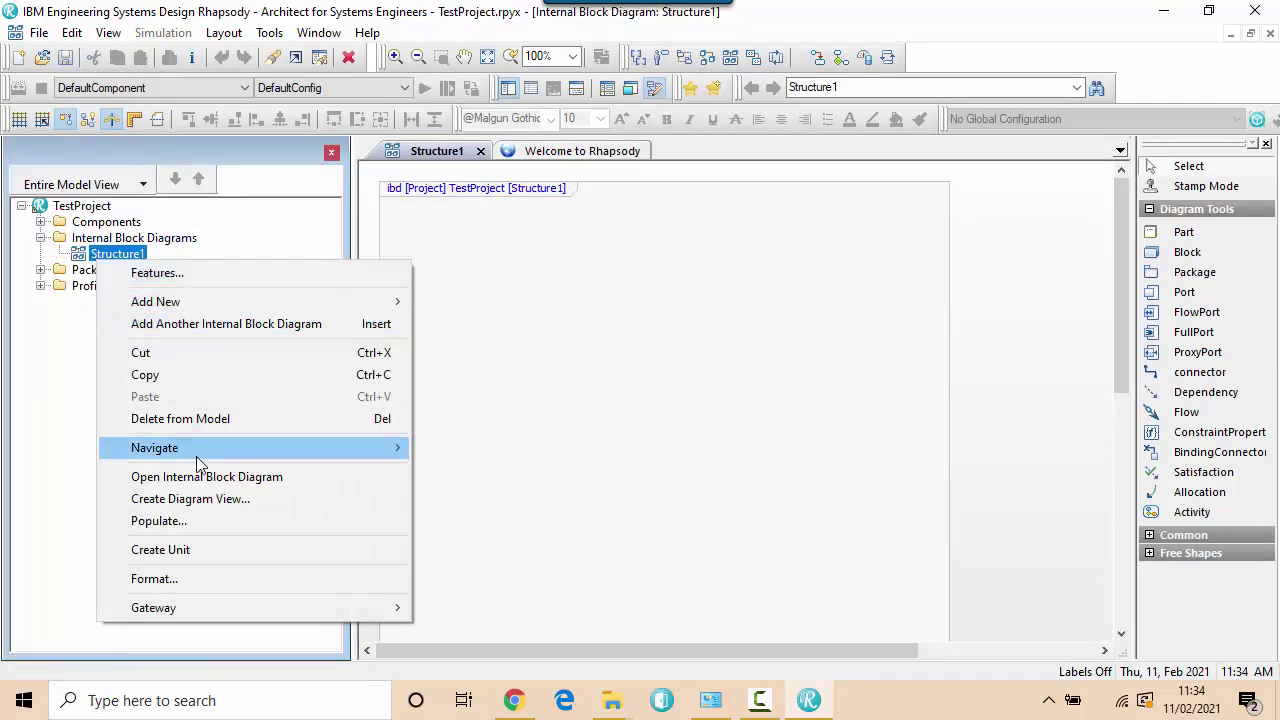
pyautogui.click(201, 420)
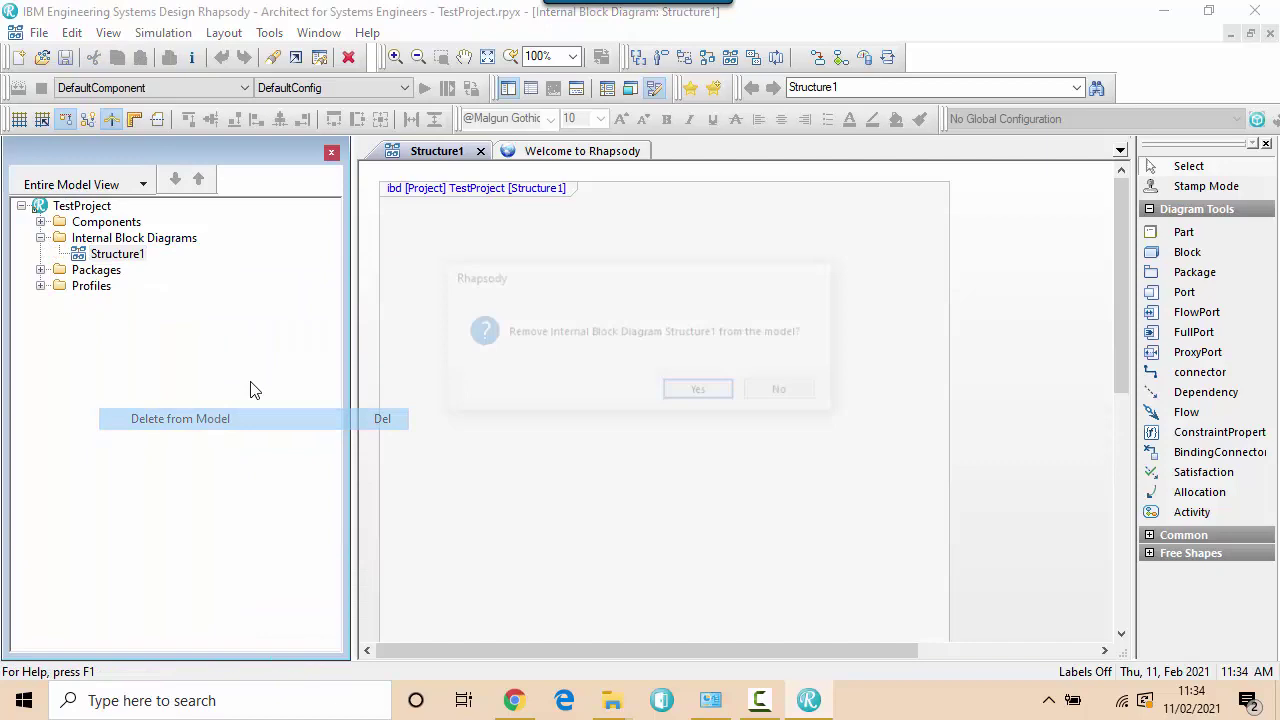
pyautogui.click(697, 390)
# Step: Add a block definition diagram with its default name to the Default package
pyautogui.click(40, 238)
pyautogui.rightClick(98, 254)
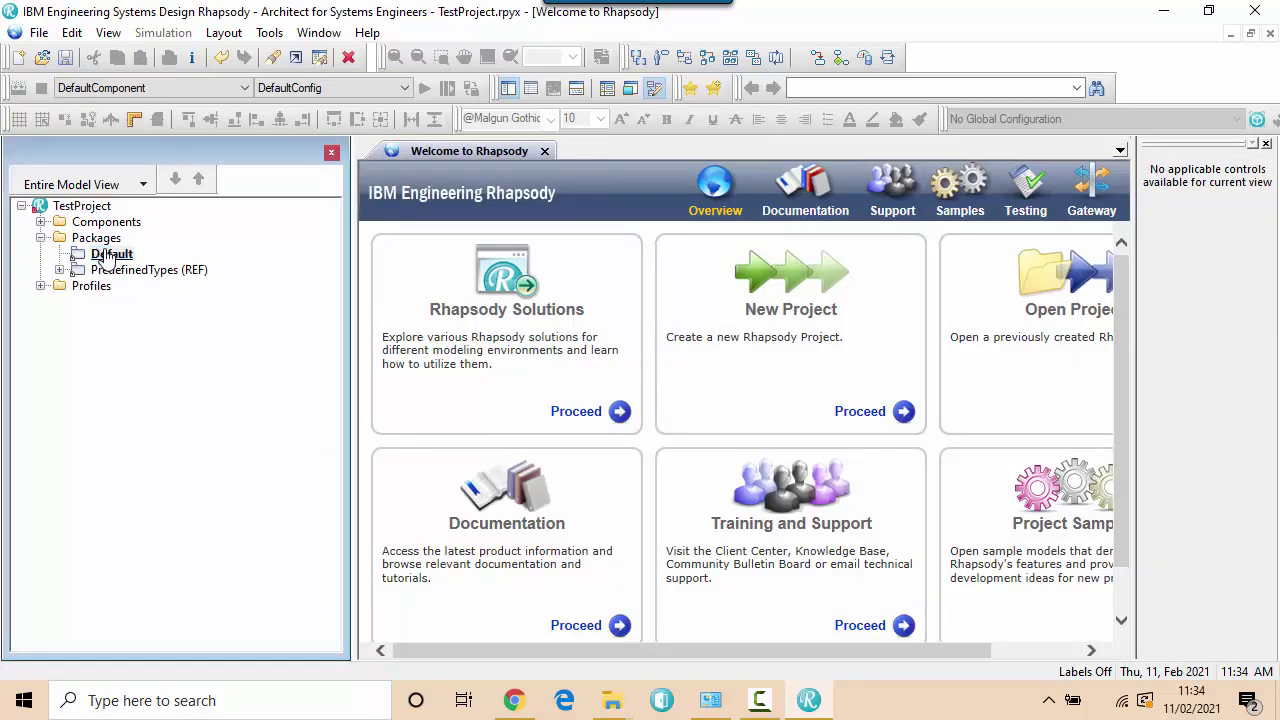
pyautogui.moveTo(385, 172)
pyautogui.moveTo(614, 169)
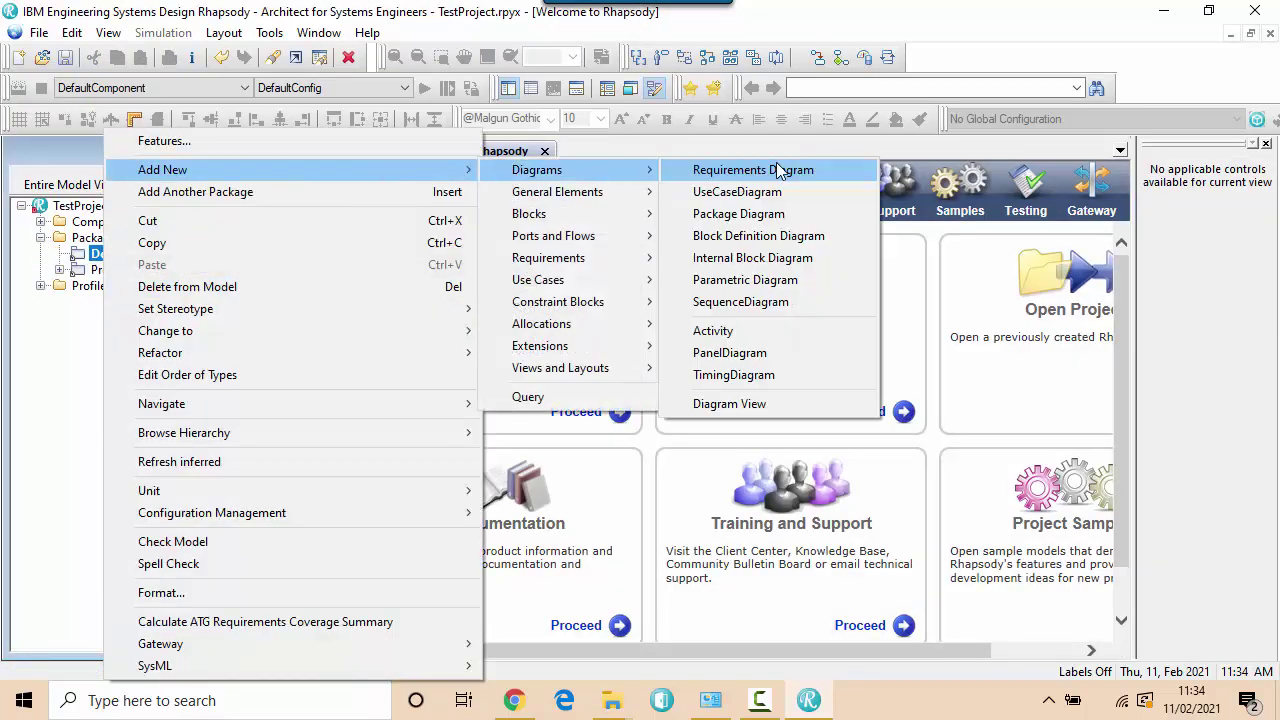
pyautogui.click(760, 235)
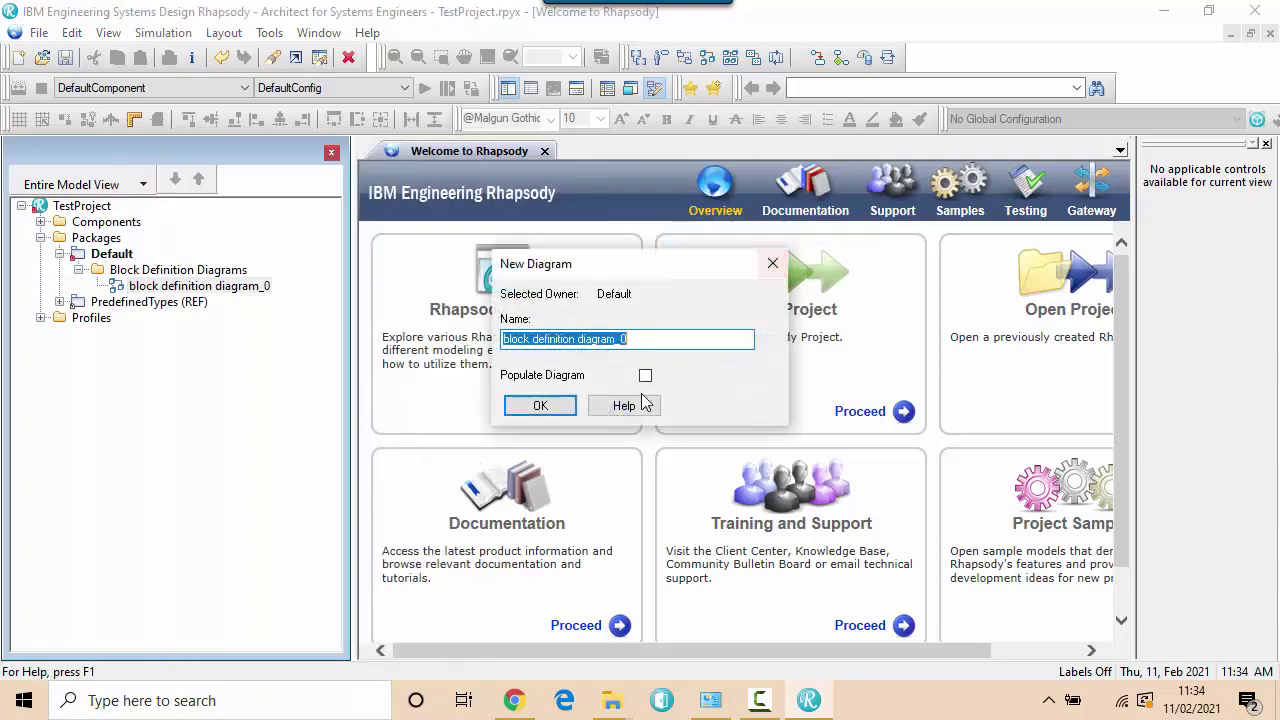
pyautogui.click(540, 403)
# Step: Draw a new block, block_2, on the block definition diagram
pyautogui.click(1187, 232)
pyautogui.moveTo(444, 256); pyautogui.dragTo(582, 371)
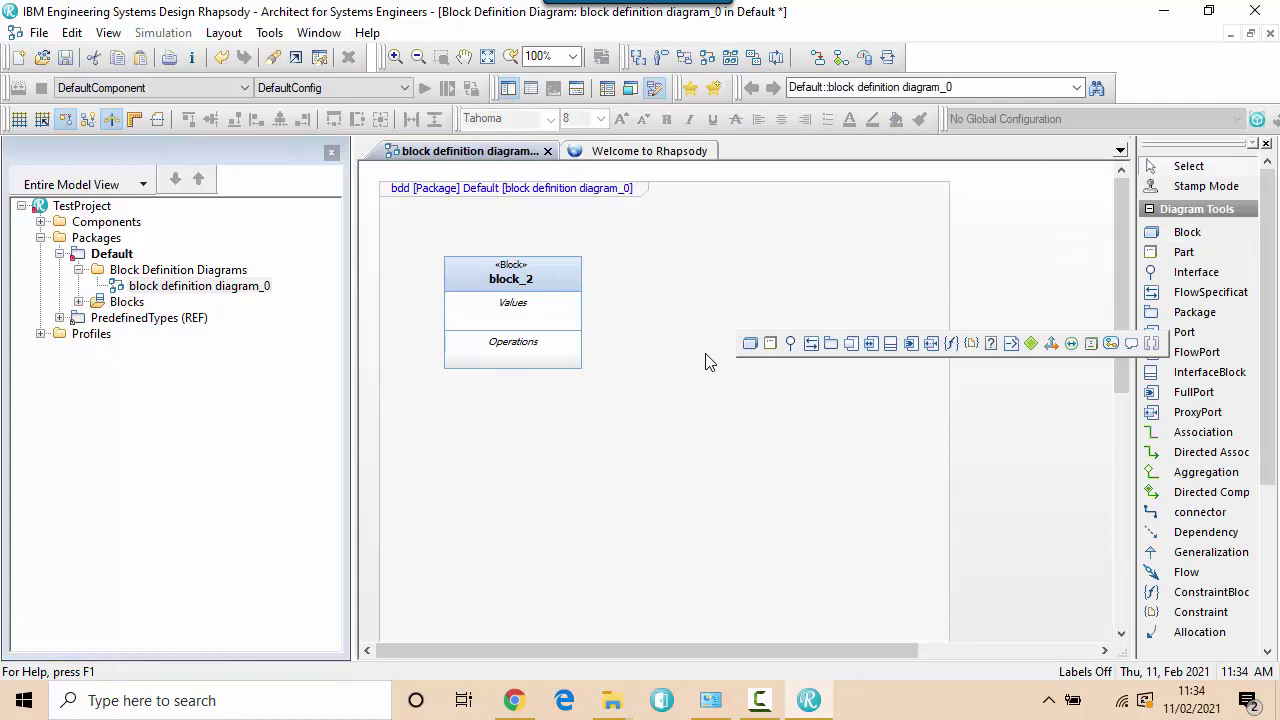
pyautogui.rightClick(514, 286)
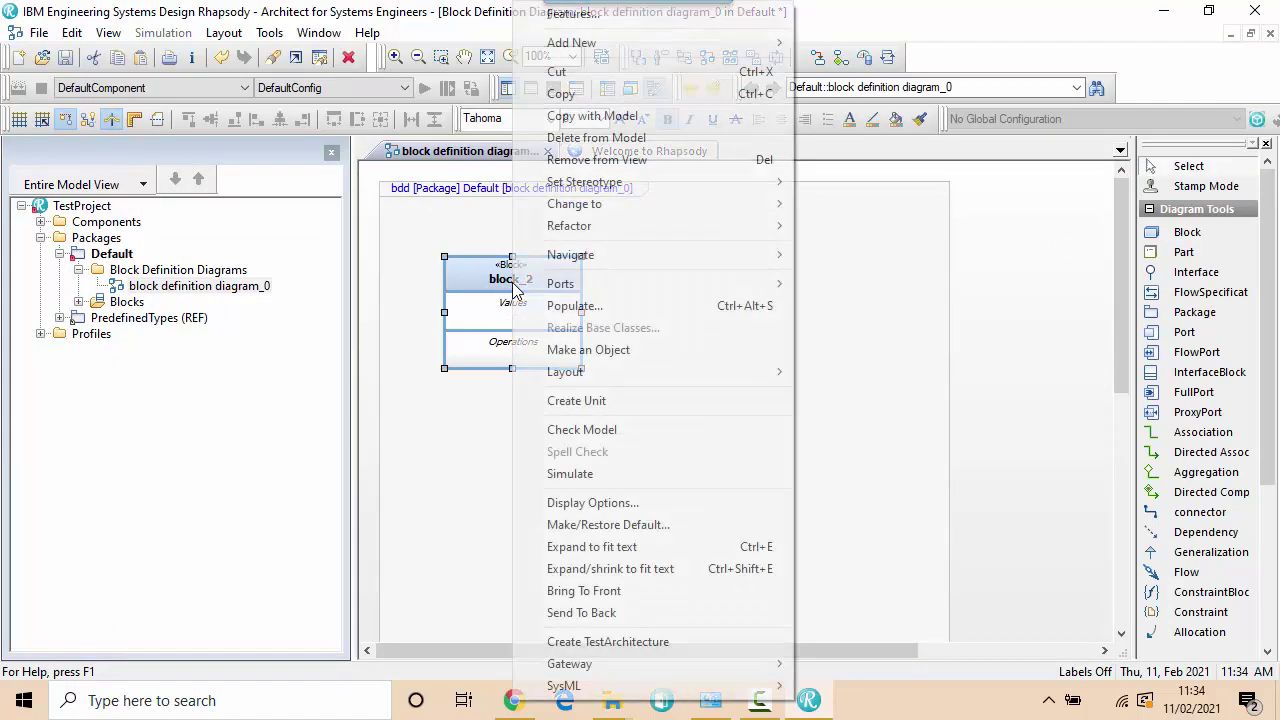
pyautogui.moveTo(766, 42)
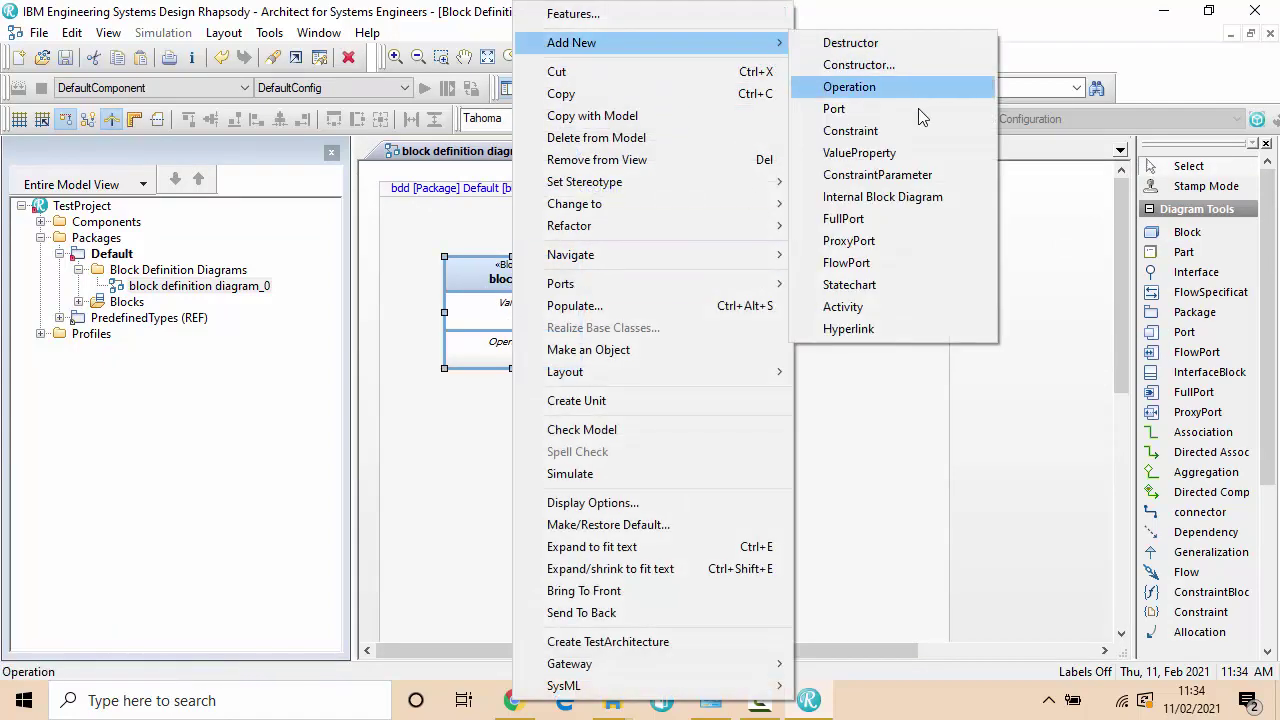
# Step: Add a statechart to block_2 with two states named On and Off
pyautogui.click(872, 289)
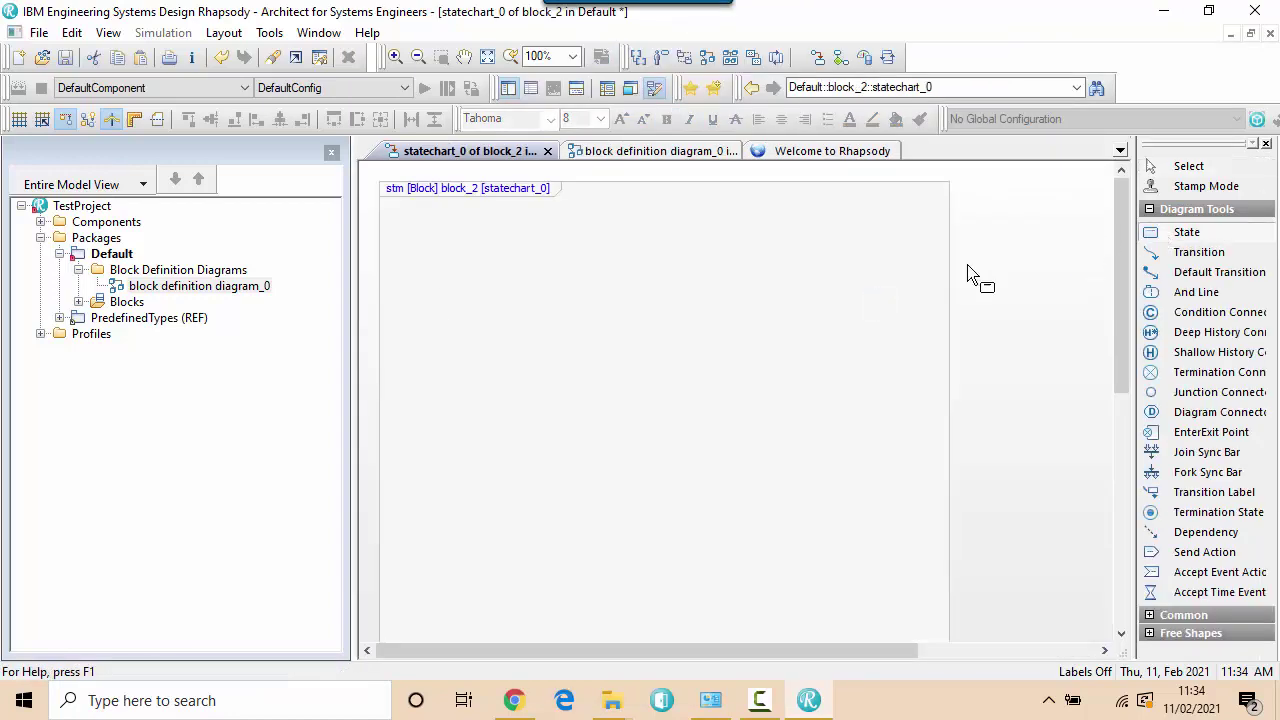
pyautogui.moveTo(427, 248); pyautogui.dragTo(542, 358)
pyautogui.write('O')
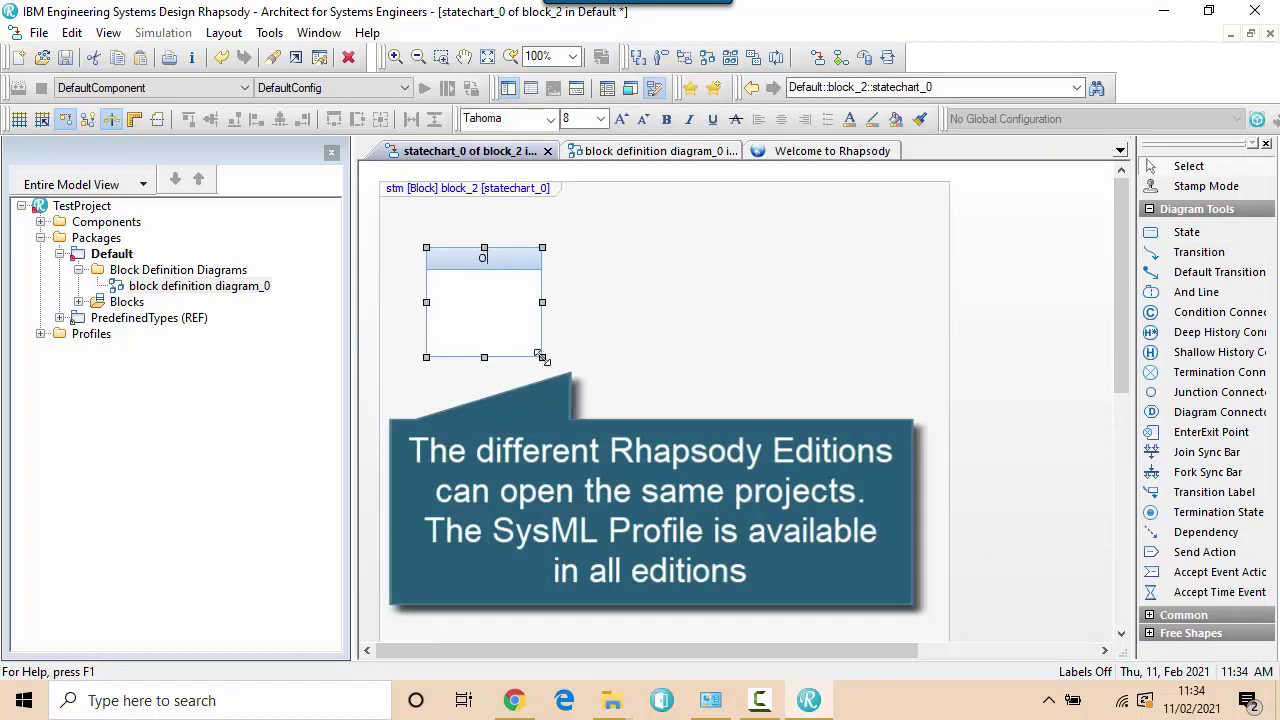
pyautogui.write('n')
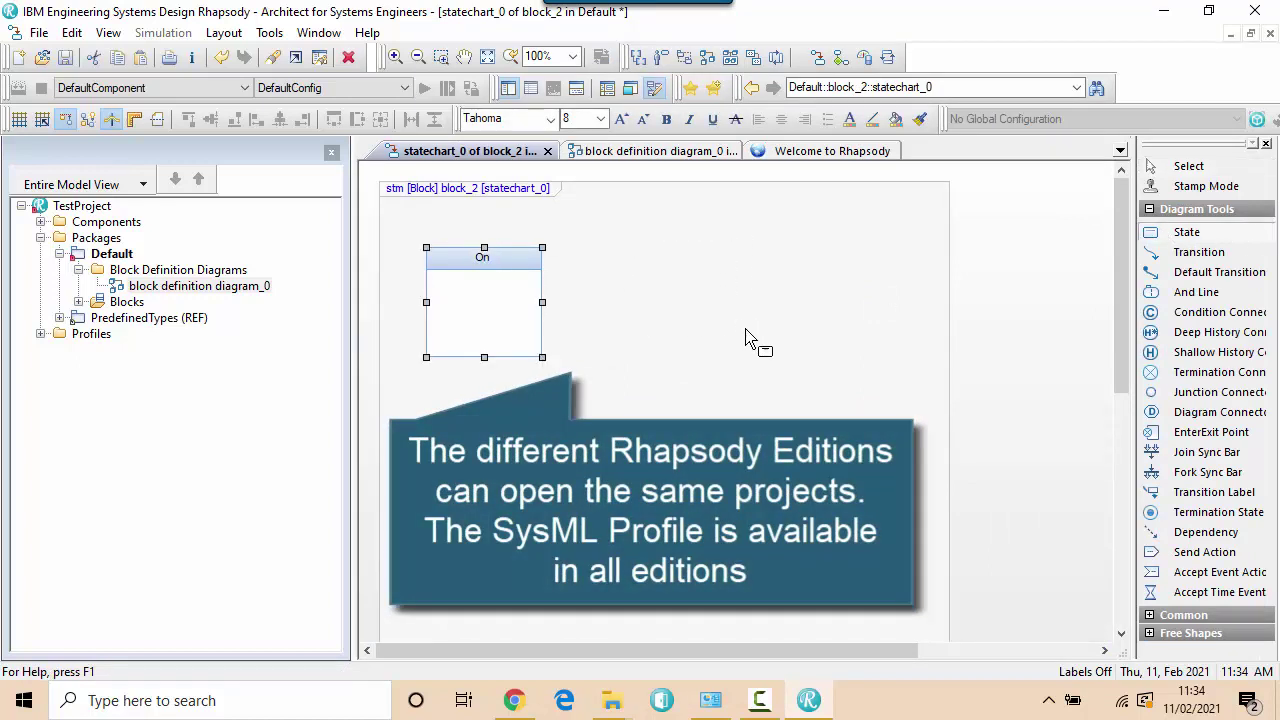
pyautogui.moveTo(651, 237); pyautogui.dragTo(756, 335)
pyautogui.write('Of')
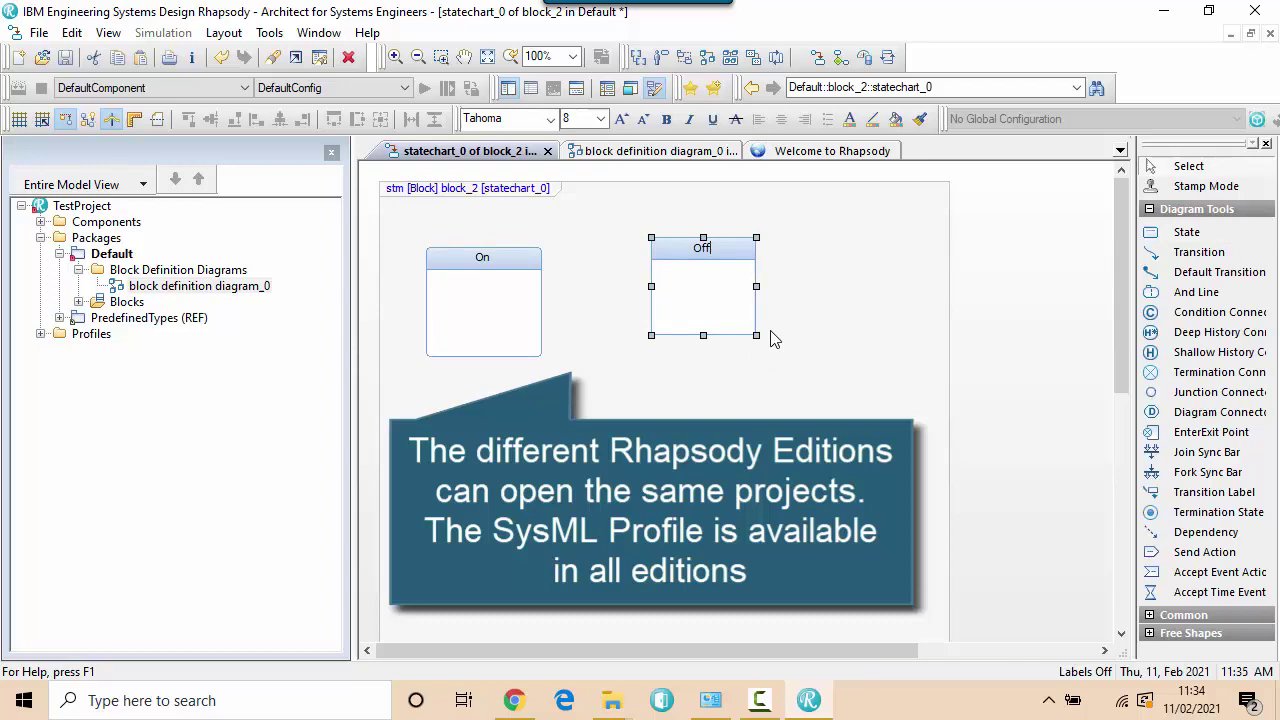
pyautogui.write('f')
pyautogui.click(812, 322)
# Step: Connect On to Off and Off back to On with evToggle transitions
pyautogui.click(1199, 252)
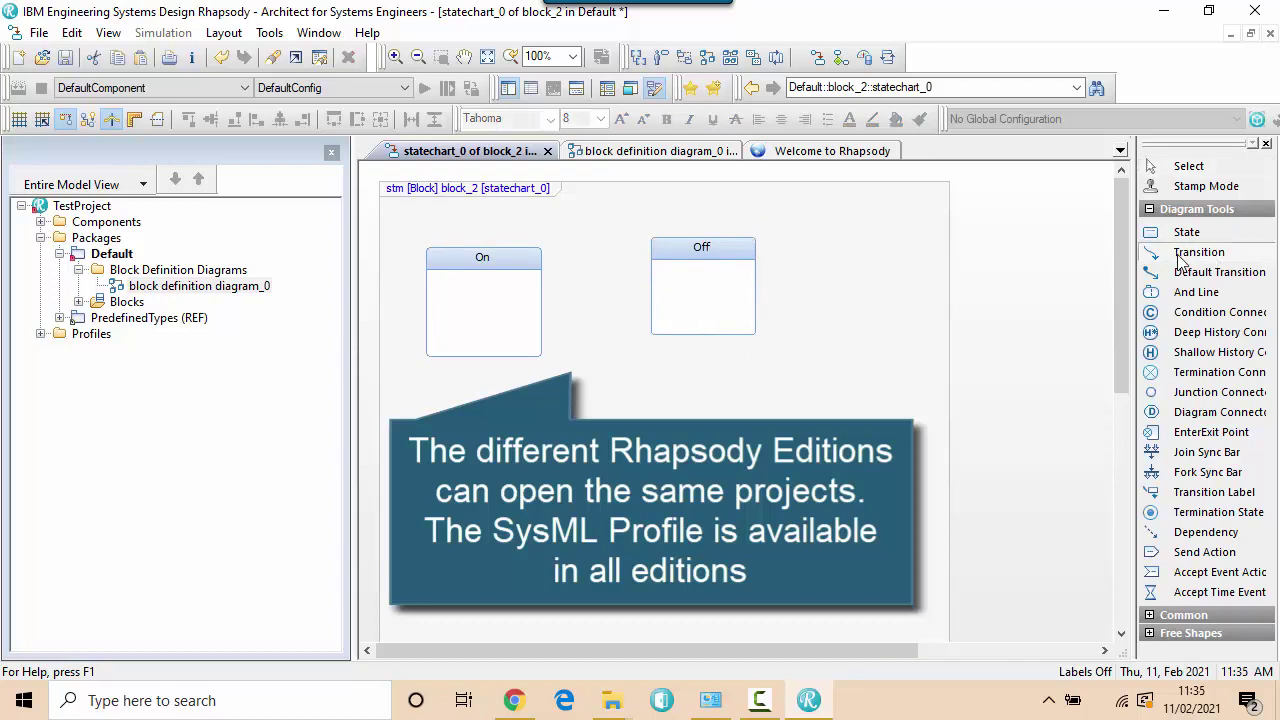
pyautogui.click(542, 287)
pyautogui.click(694, 251)
pyautogui.write('ev')
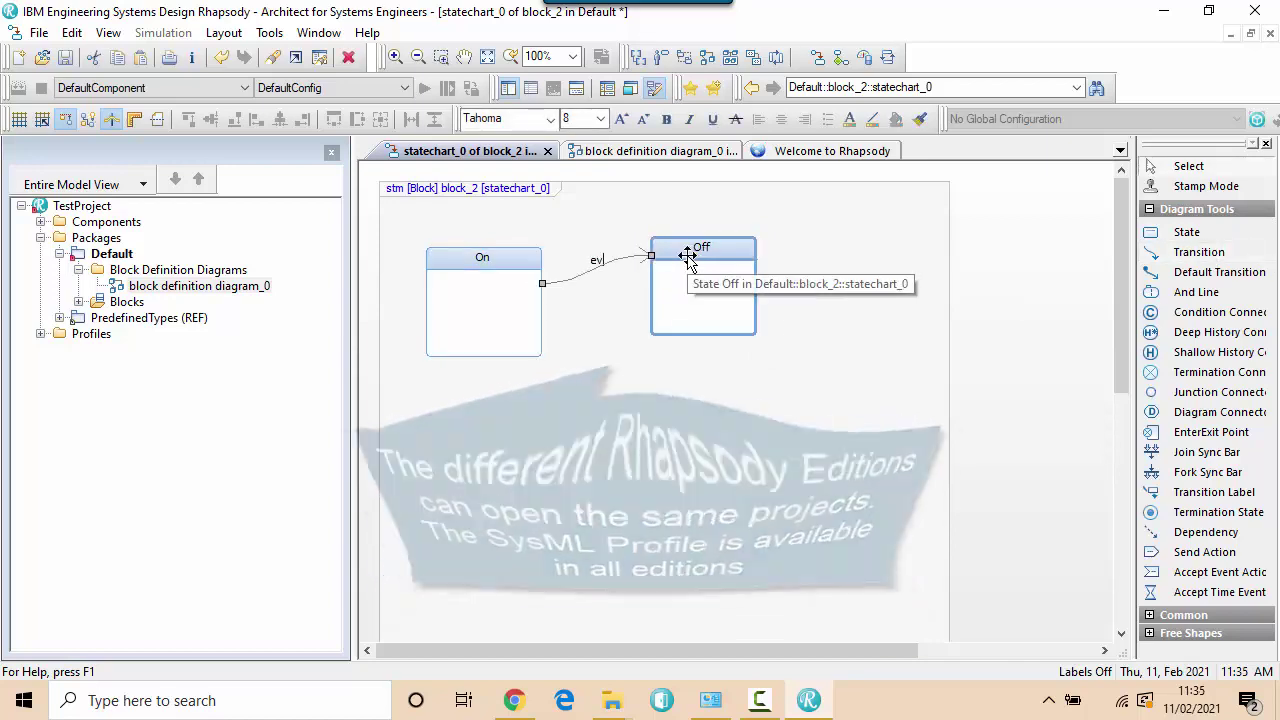
pyautogui.write('Toggle')
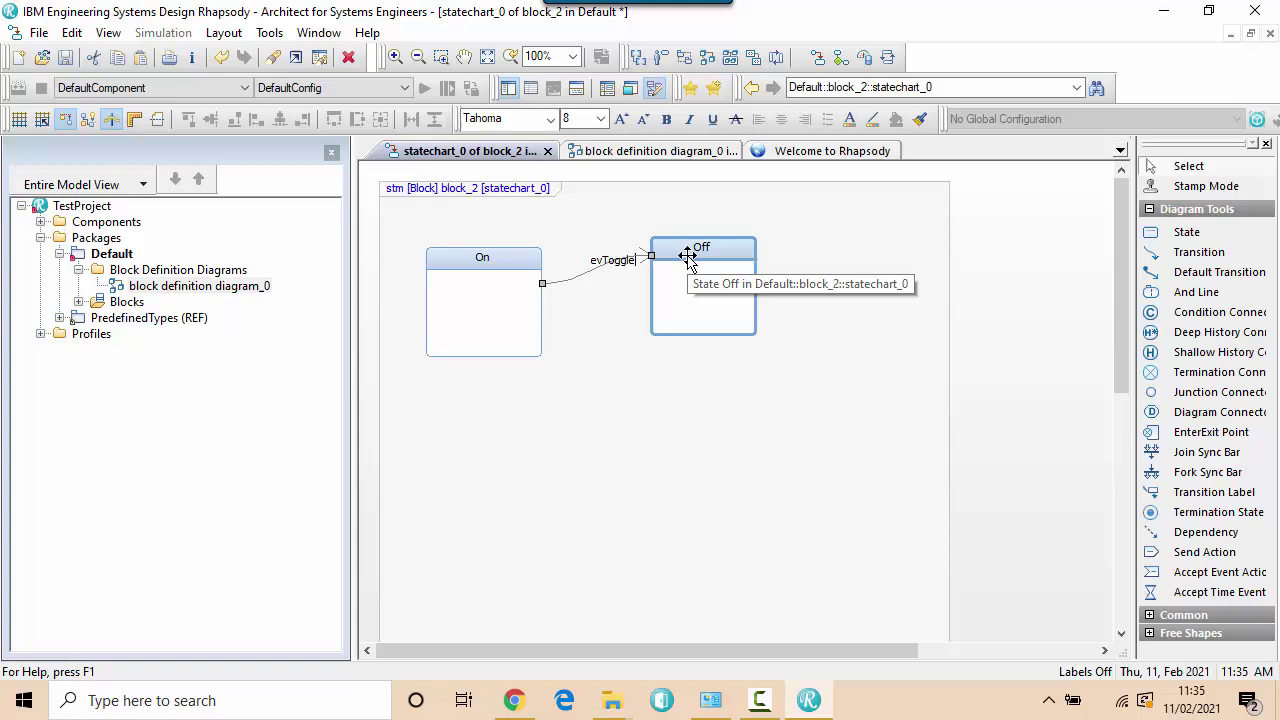
pyautogui.click(1190, 252)
pyautogui.click(680, 304)
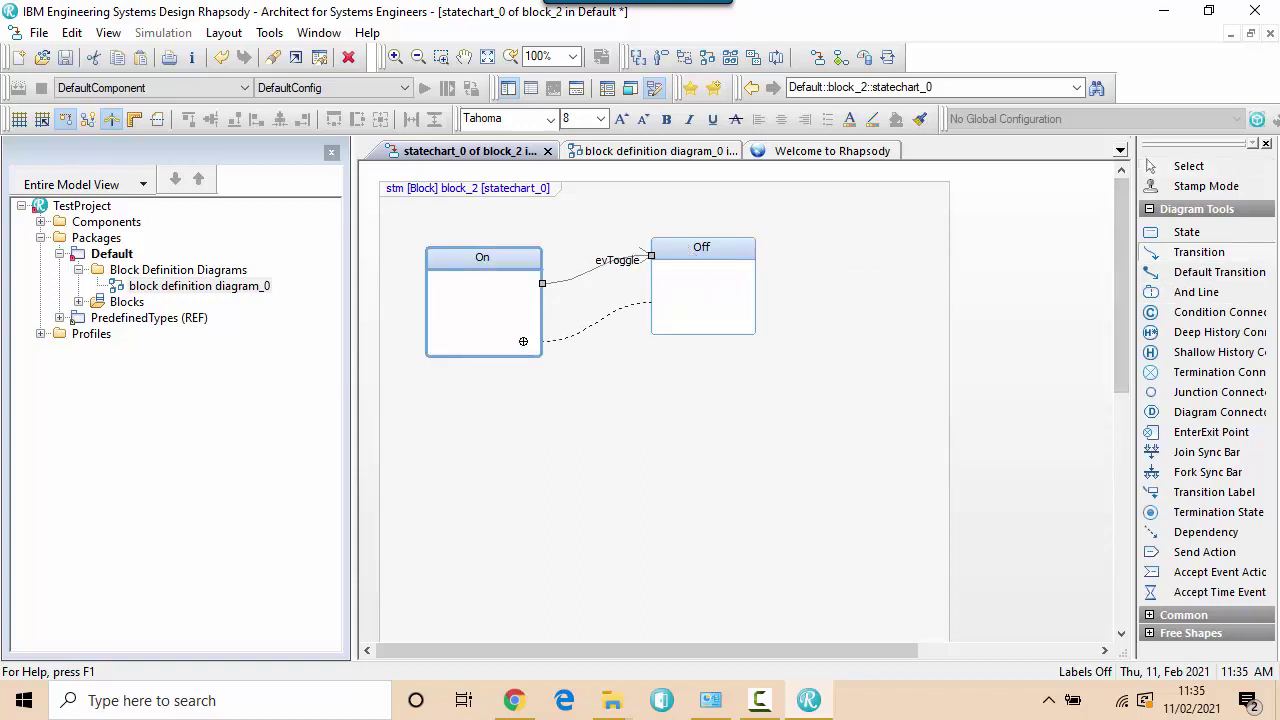
pyautogui.click(522, 341)
pyautogui.write('evToggle')
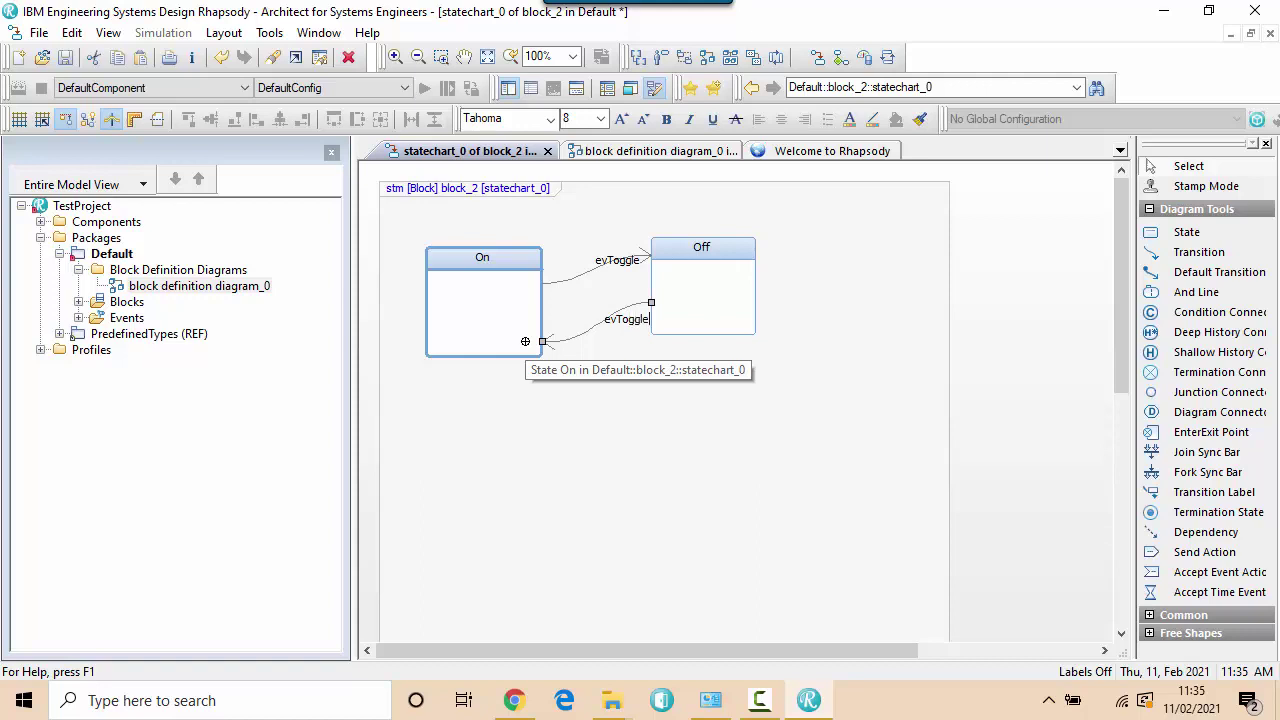
# Step: Add a default transition into On and save the project
pyautogui.click(480, 227)
pyautogui.click(494, 252)
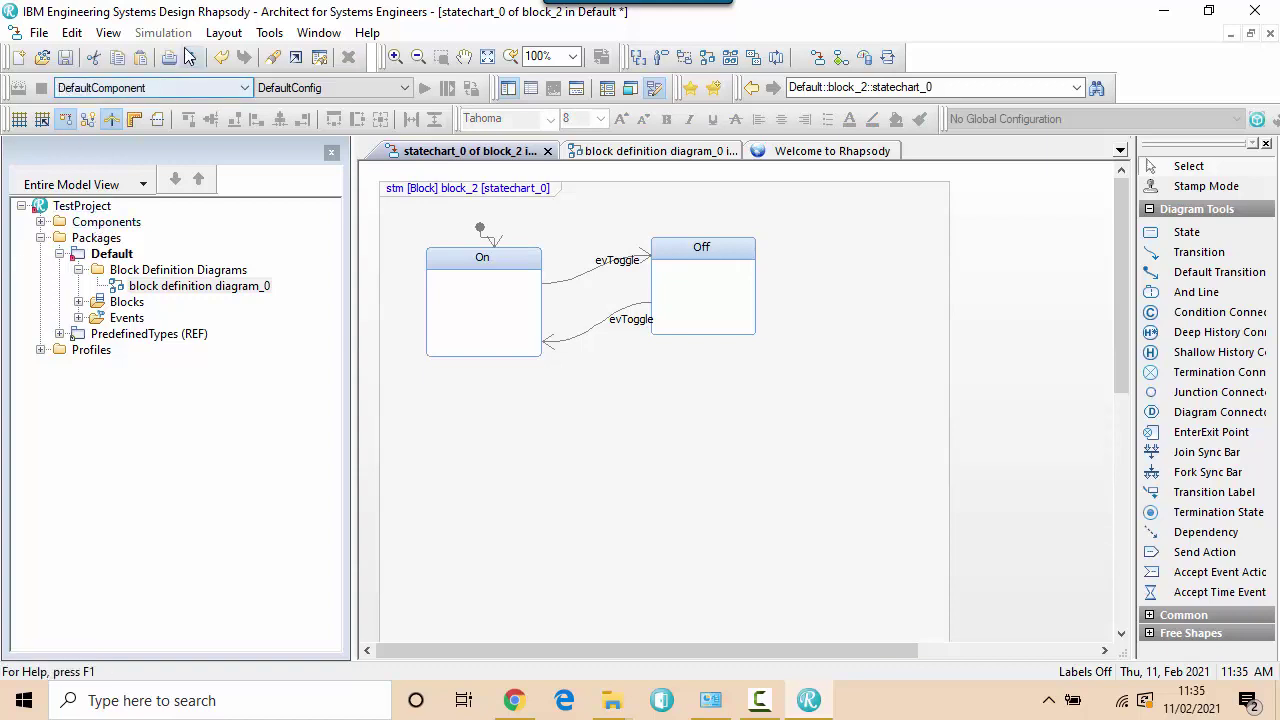
pyautogui.click(611, 407)
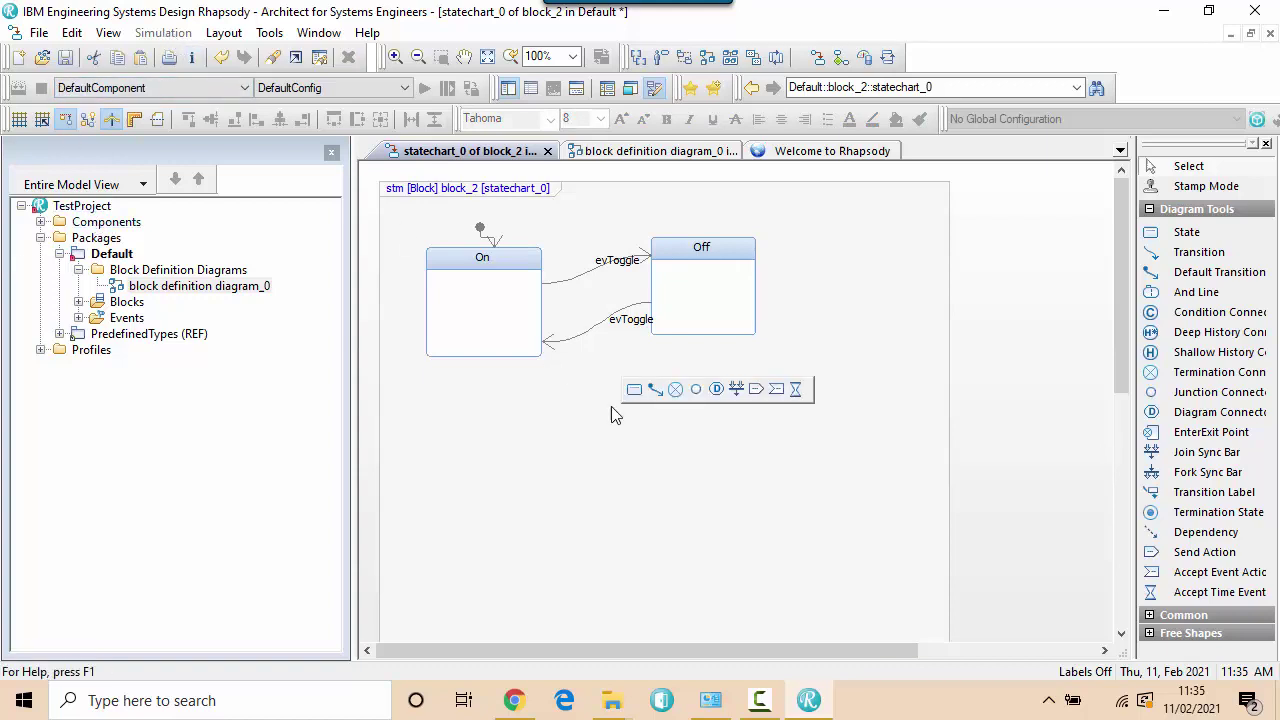
pyautogui.click(65, 57)
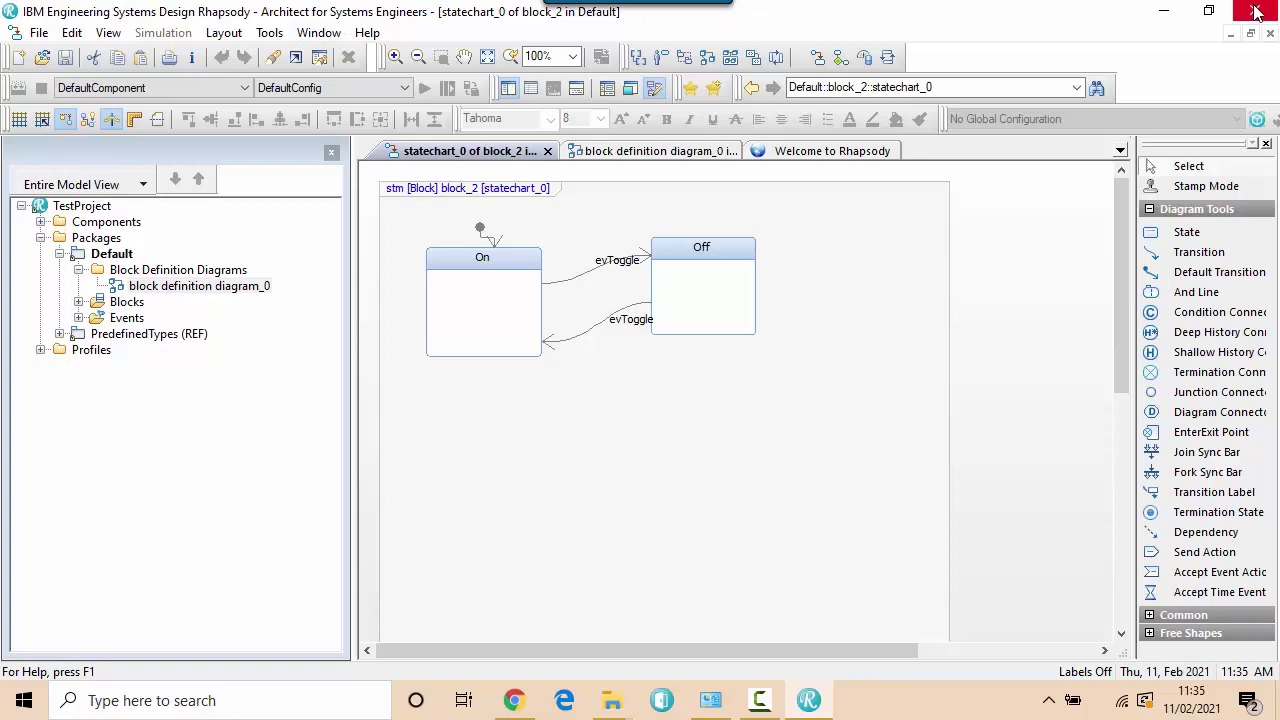
# Step: Close TestProject from the File menu, then exit Rhapsody
pyautogui.click(39, 33)
pyautogui.click(55, 122)
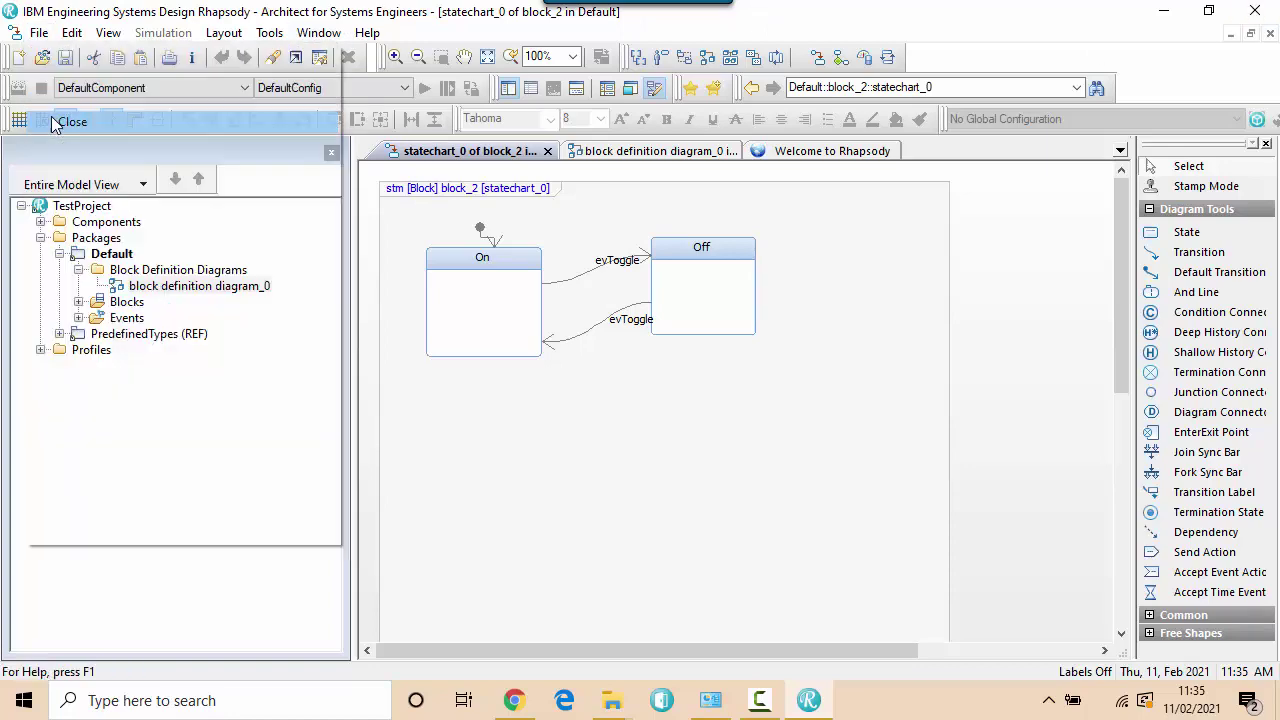
pyautogui.click(39, 33)
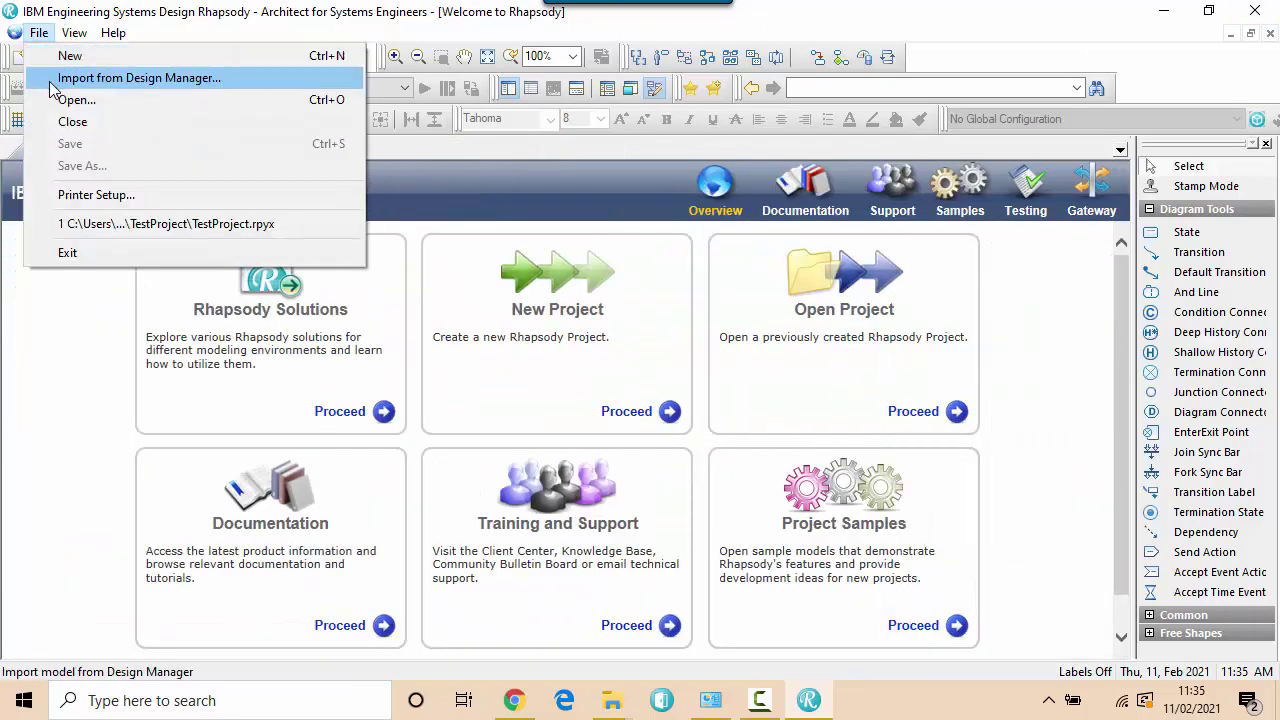
pyautogui.click(64, 250)
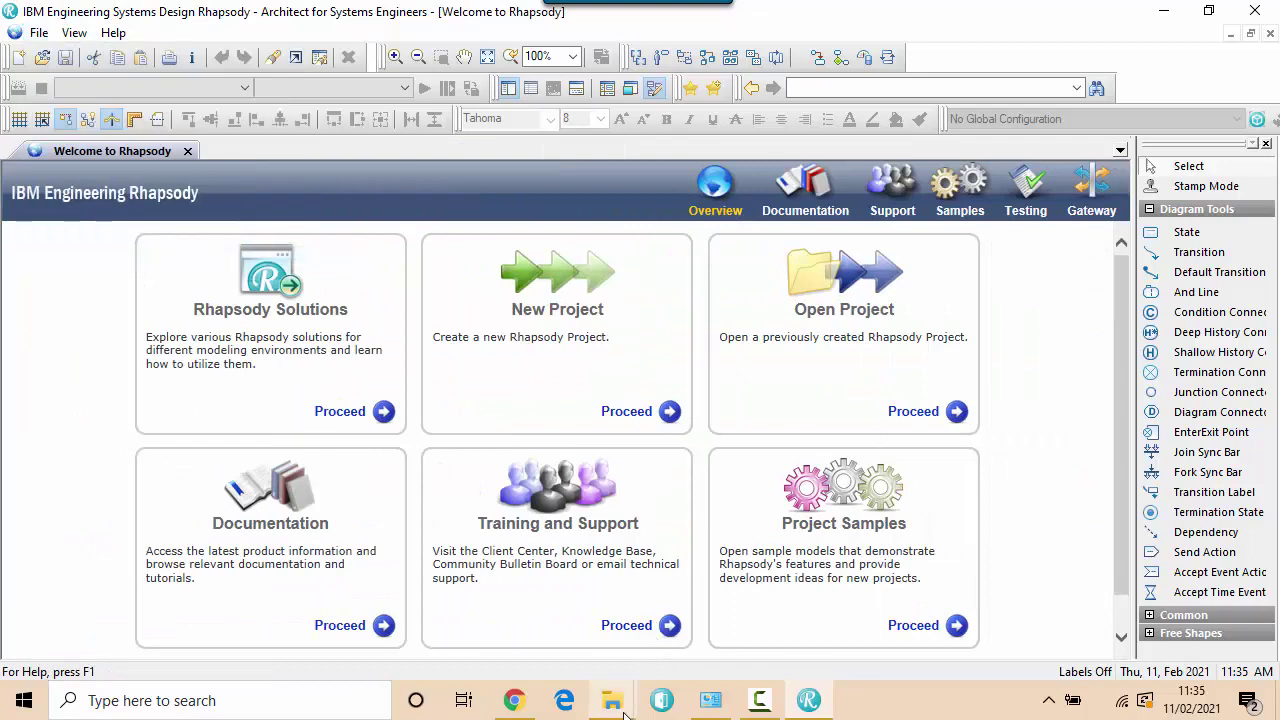
# Step: Browse drive C to ProgramData\IBM\Rhapsody\9.0.1x64 and select rhapsody.ini
pyautogui.moveTo(628, 702)
pyautogui.click(622, 625)
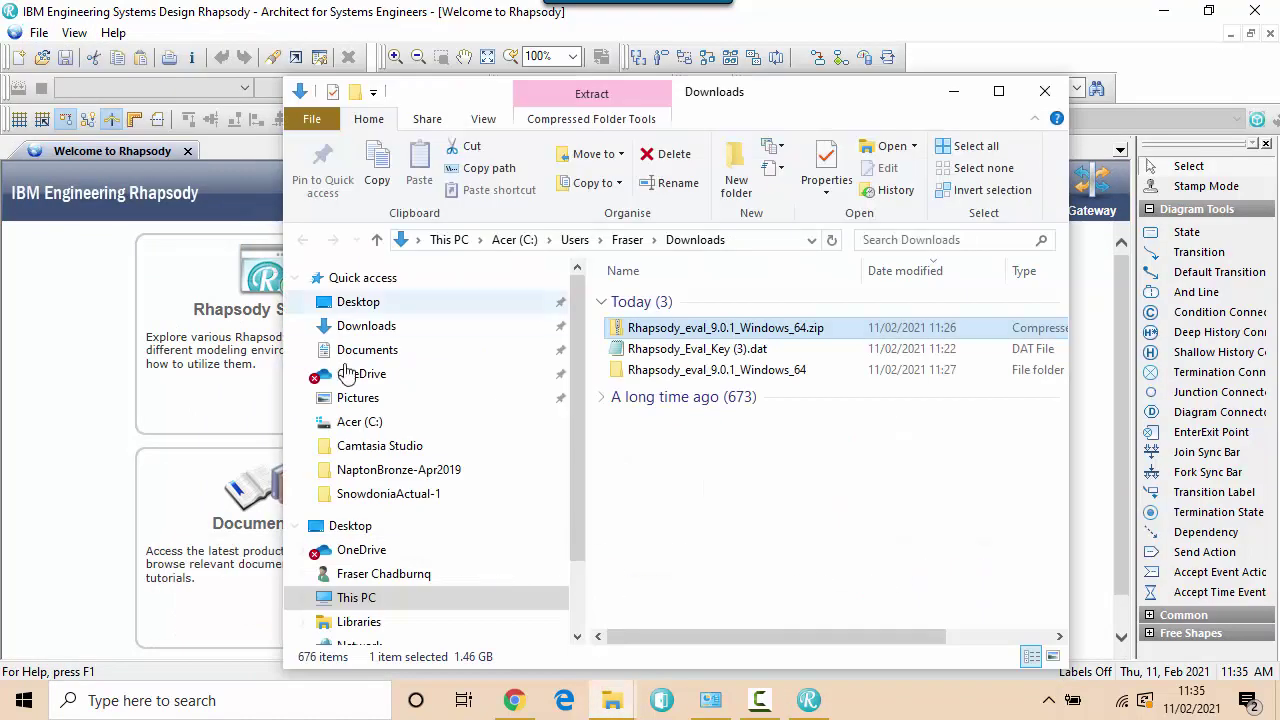
pyautogui.click(345, 421)
pyautogui.click(688, 430)
pyautogui.doubleClick(690, 438)
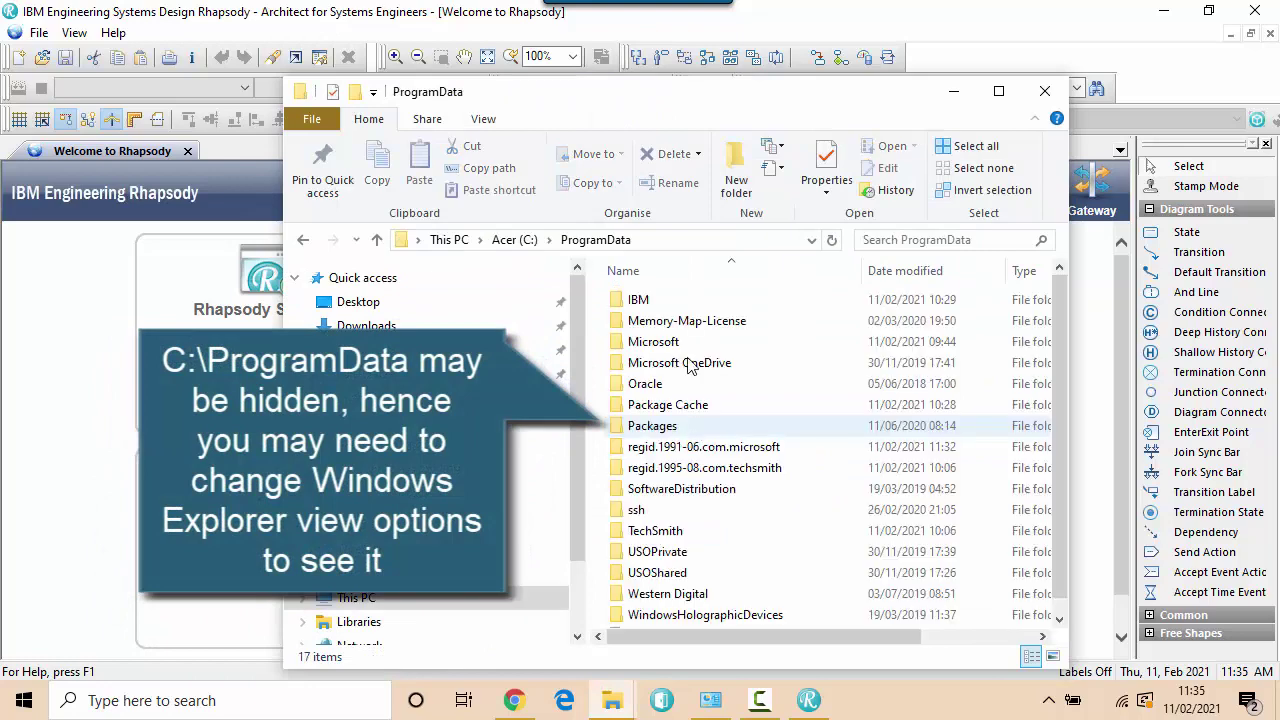
pyautogui.click(670, 302)
pyautogui.doubleClick(670, 302)
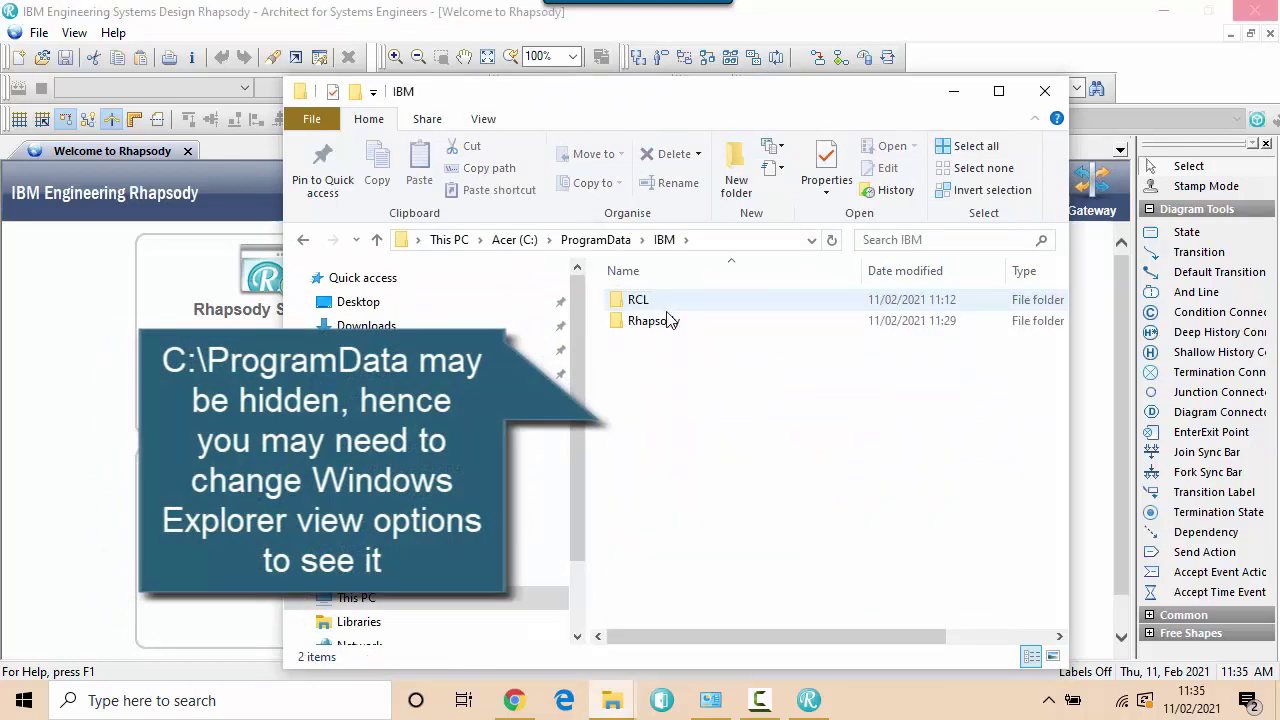
pyautogui.click(662, 320)
pyautogui.doubleClick(662, 320)
pyautogui.click(670, 305)
pyautogui.doubleClick(670, 305)
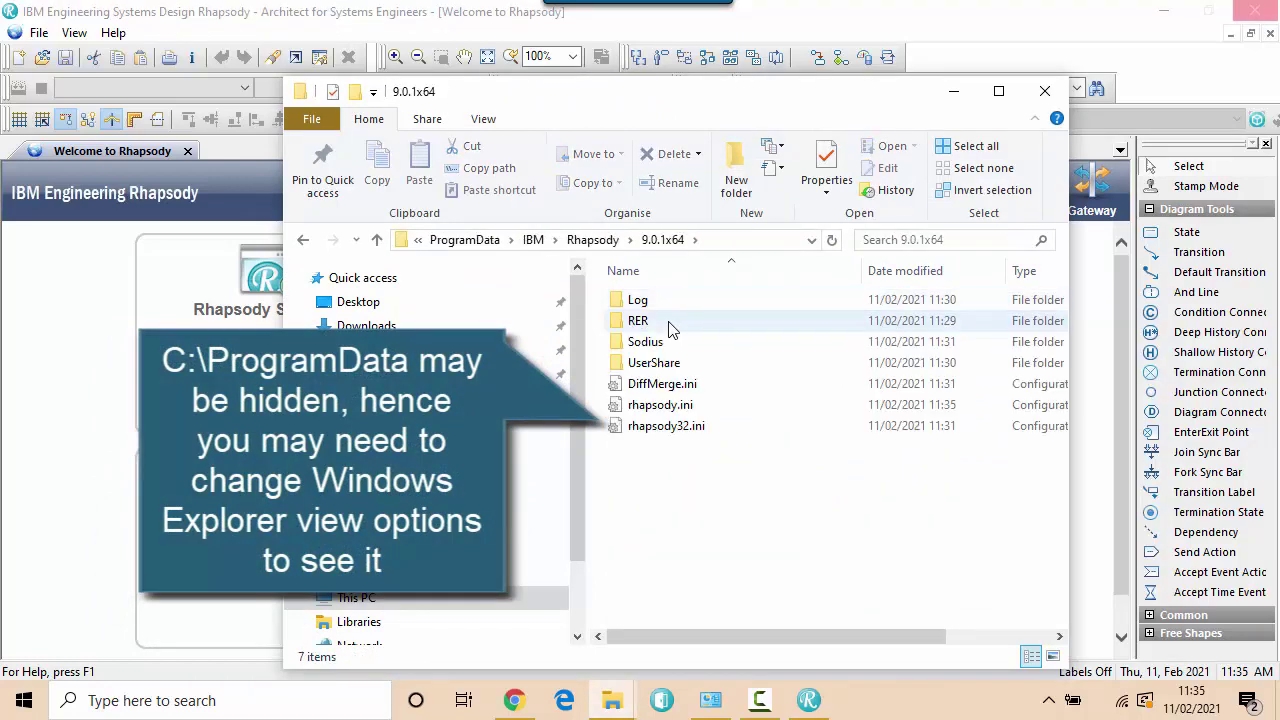
pyautogui.click(678, 413)
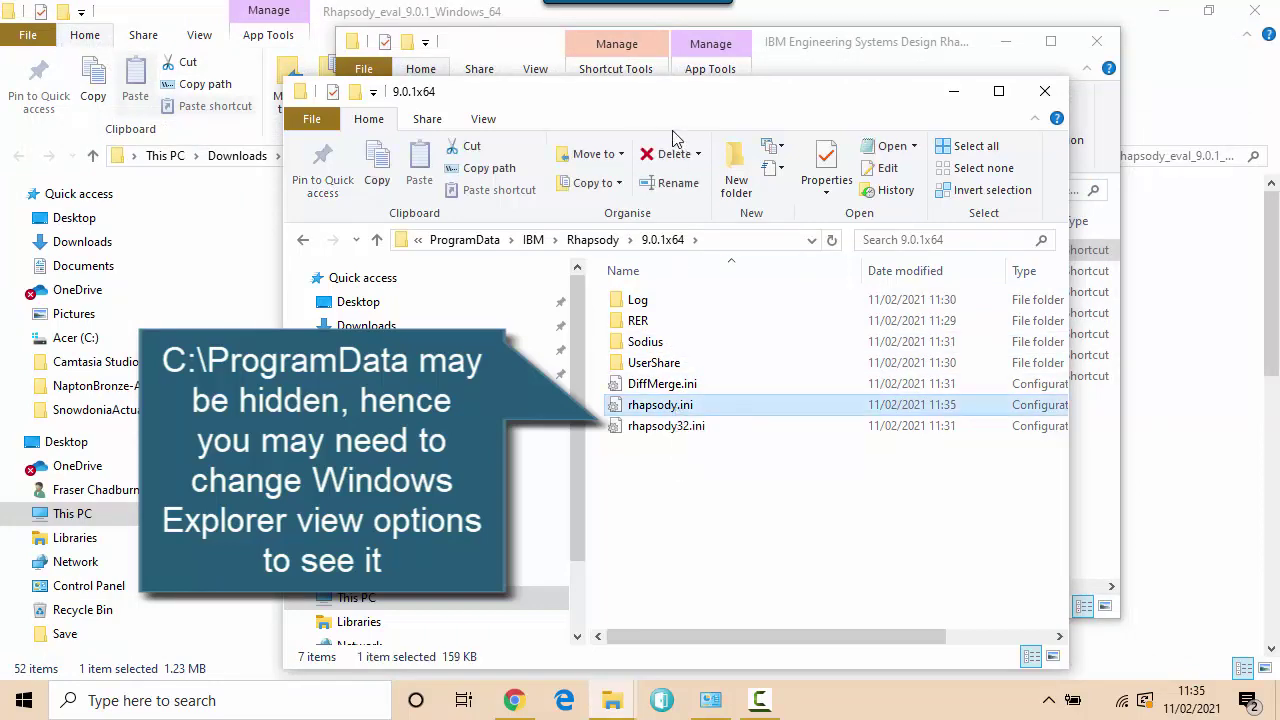
# Step: Move that window aside and list the Documents folder's contents in the other window
pyautogui.moveTo(673, 92); pyautogui.dragTo(431, 139)
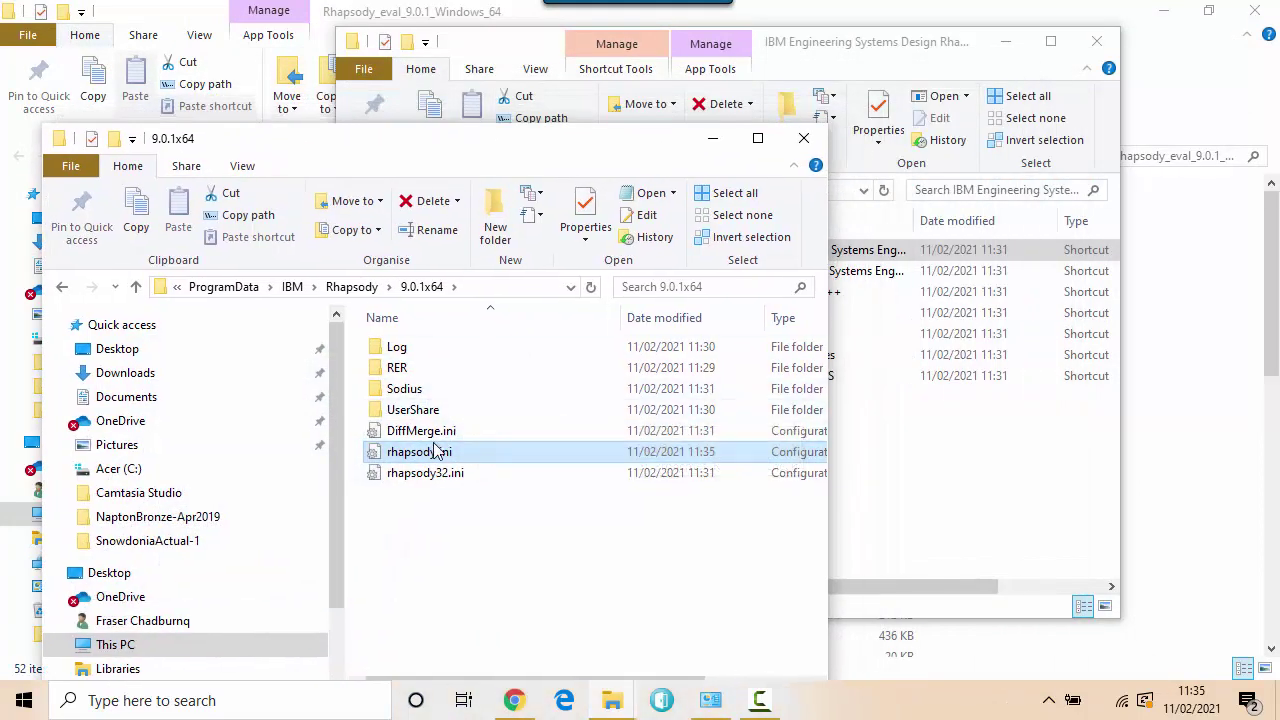
pyautogui.moveTo(790, 48); pyautogui.dragTo(838, 44)
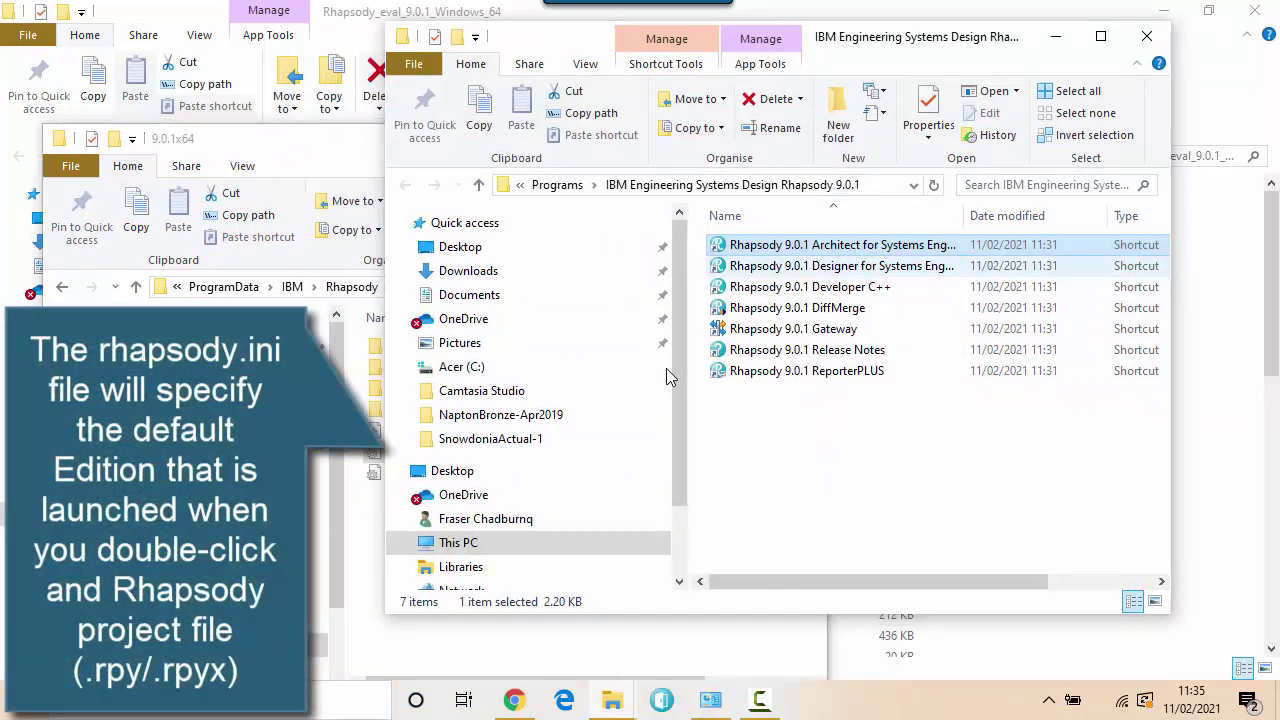
pyautogui.click(506, 296)
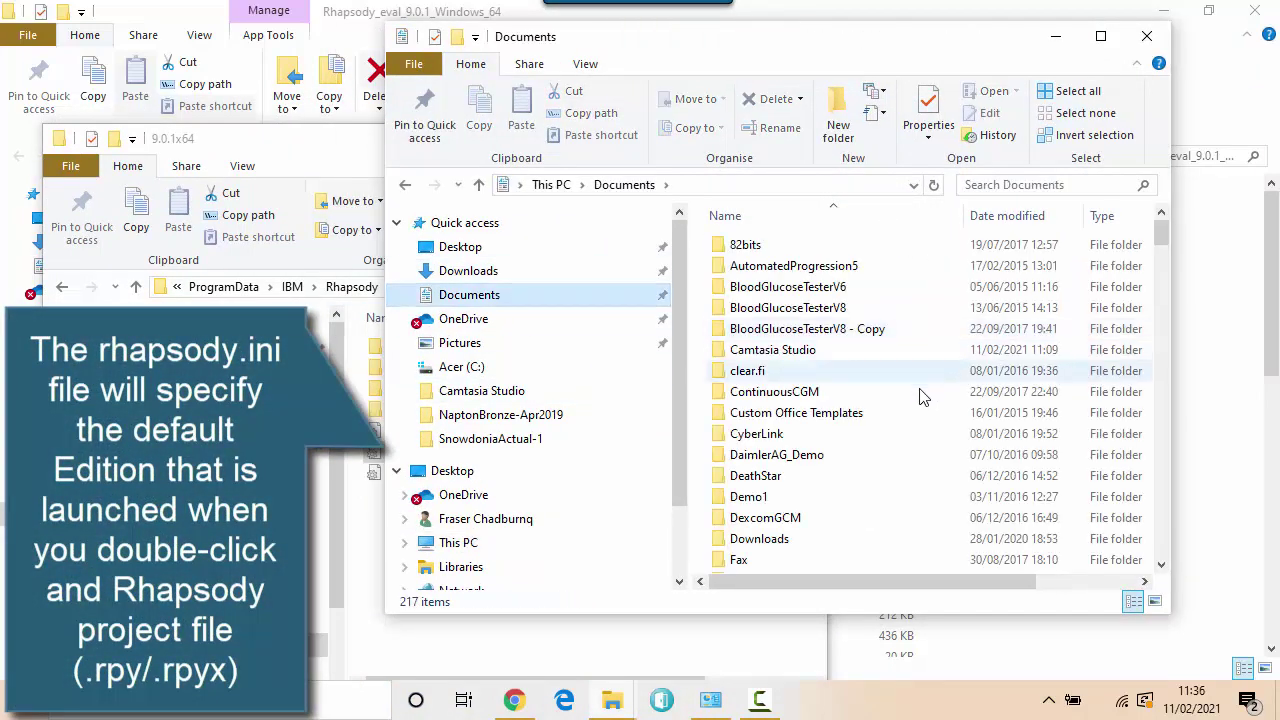
pyautogui.scroll(-2, 922, 397)
pyautogui.scroll(-7, 903, 405)
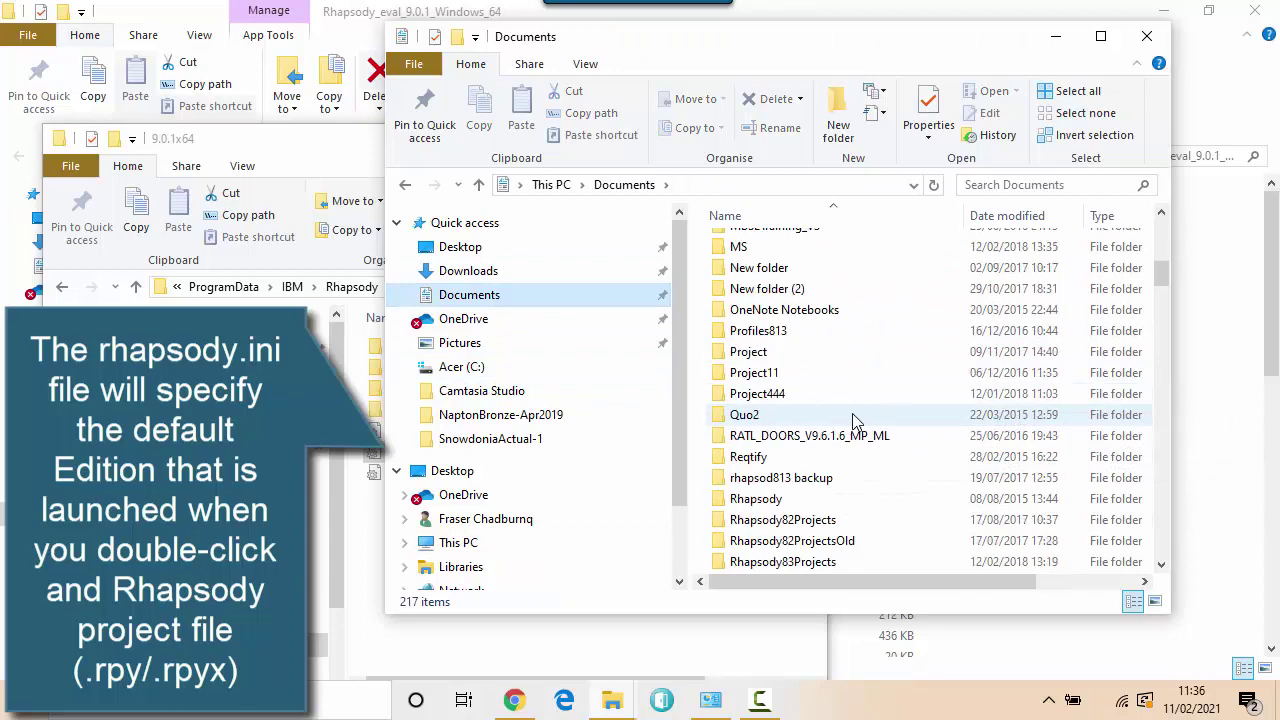
pyautogui.scroll(-4, 855, 421)
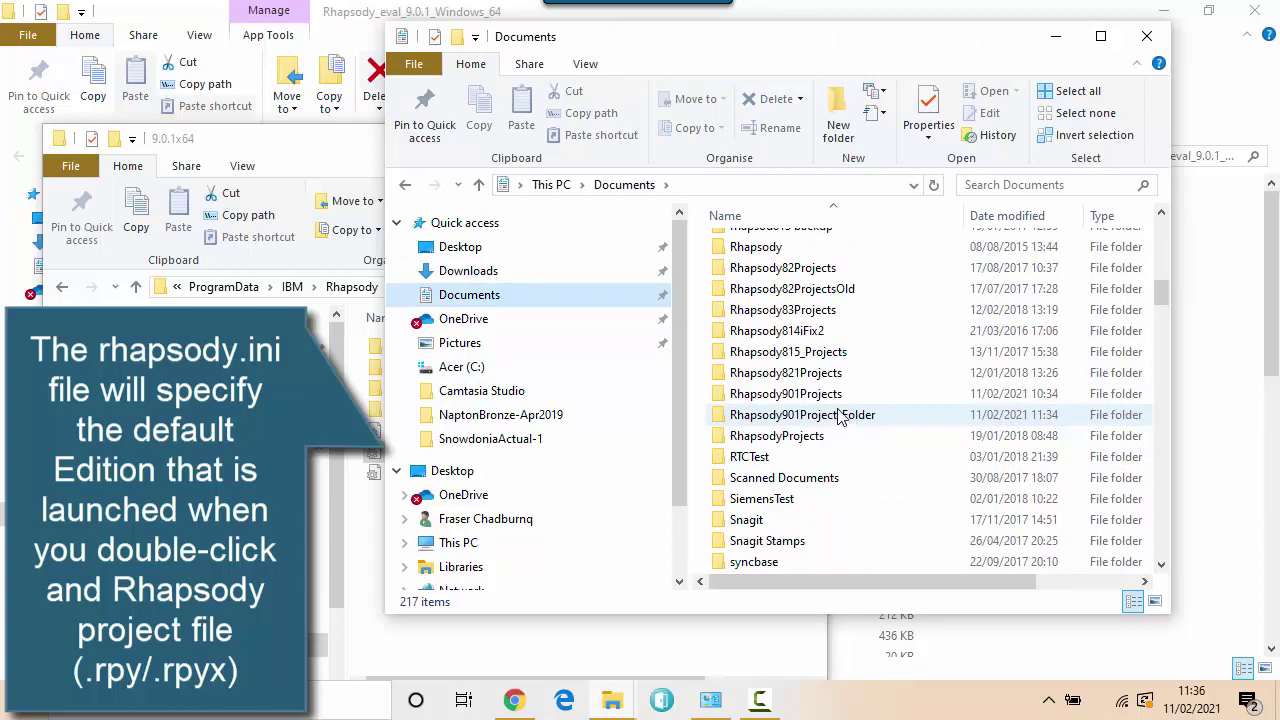
# Step: Open TestProject.rpyx from Documents\Rhapsody901ProjectsFolder\TestProject
pyautogui.doubleClick(840, 418)
pyautogui.doubleClick(770, 247)
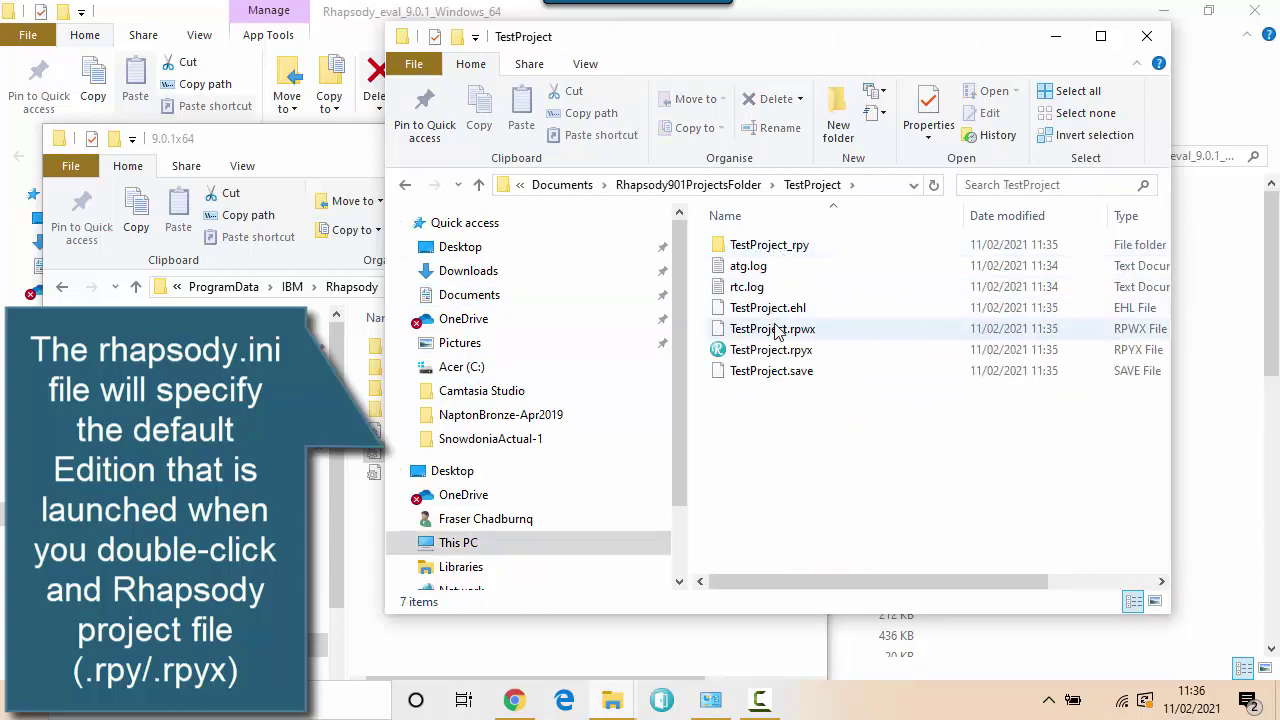
pyautogui.doubleClick(773, 350)
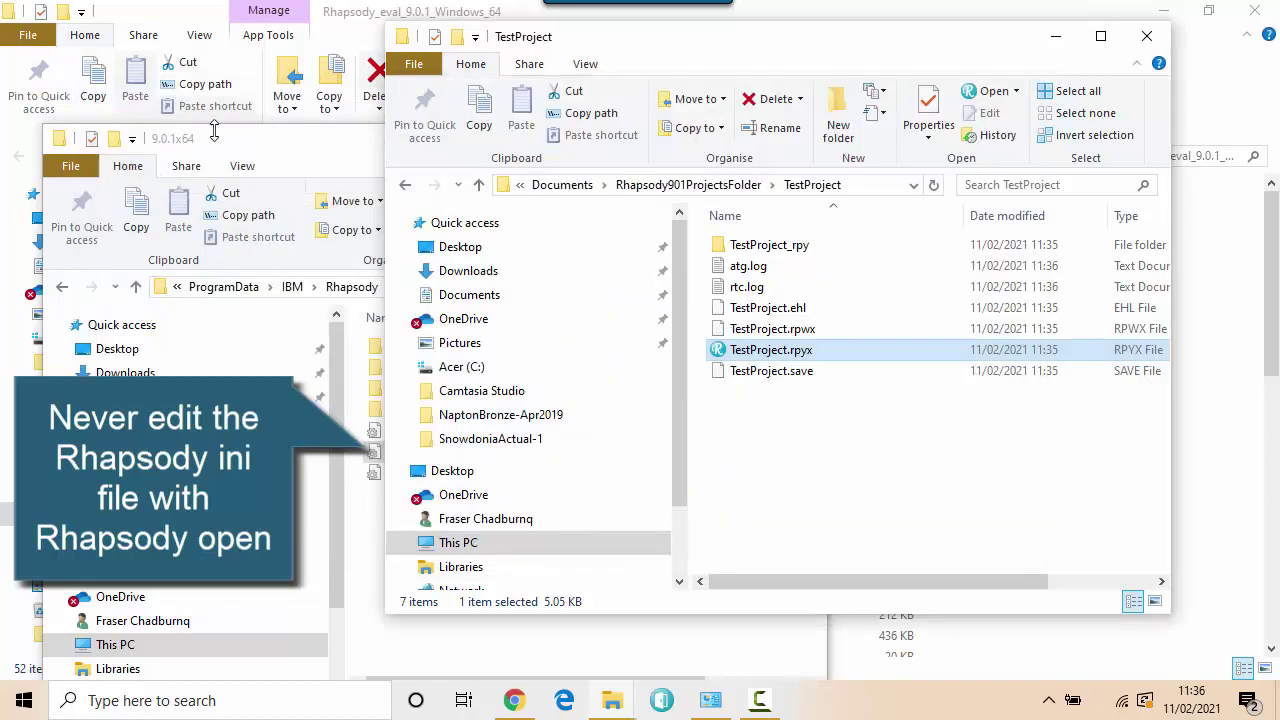
# Step: Try copying and pasting rhapsody.ini in the 9.0.1x64 folder, dismissing the resulting error
pyautogui.click(230, 143)
pyautogui.click(450, 455)
pyautogui.rightClick(450, 454)
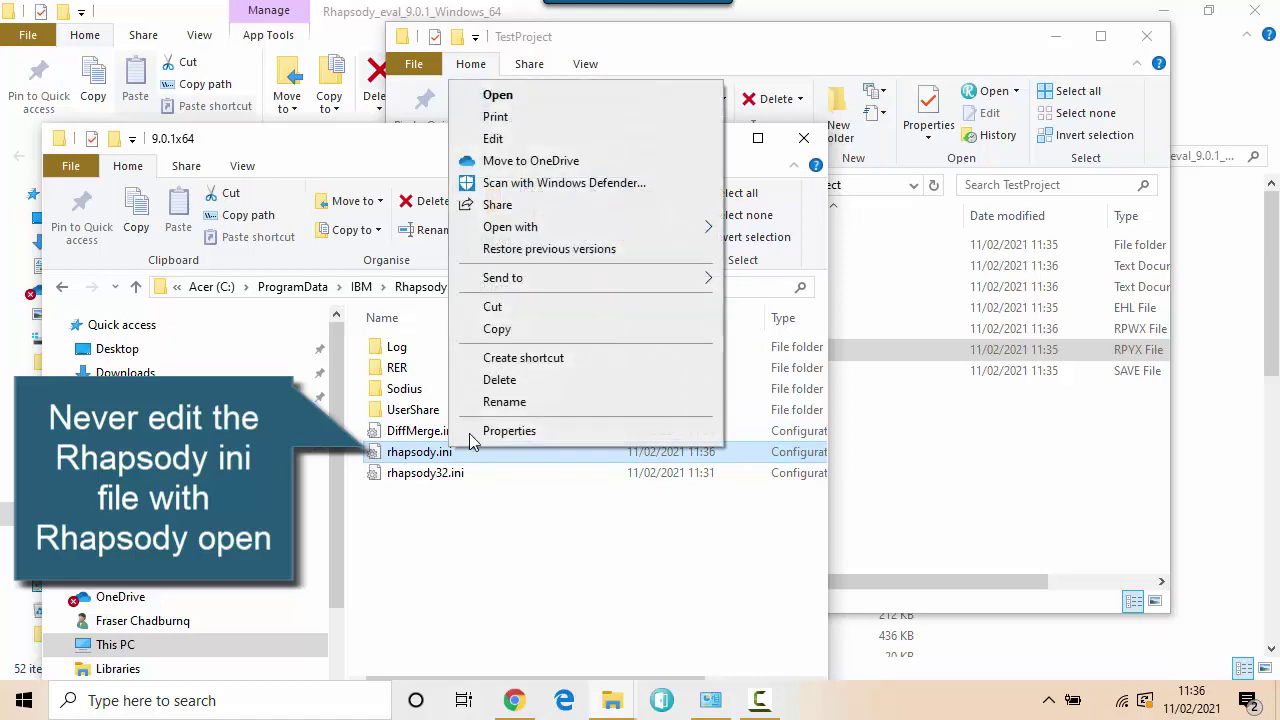
pyautogui.click(512, 331)
pyautogui.rightClick(444, 529)
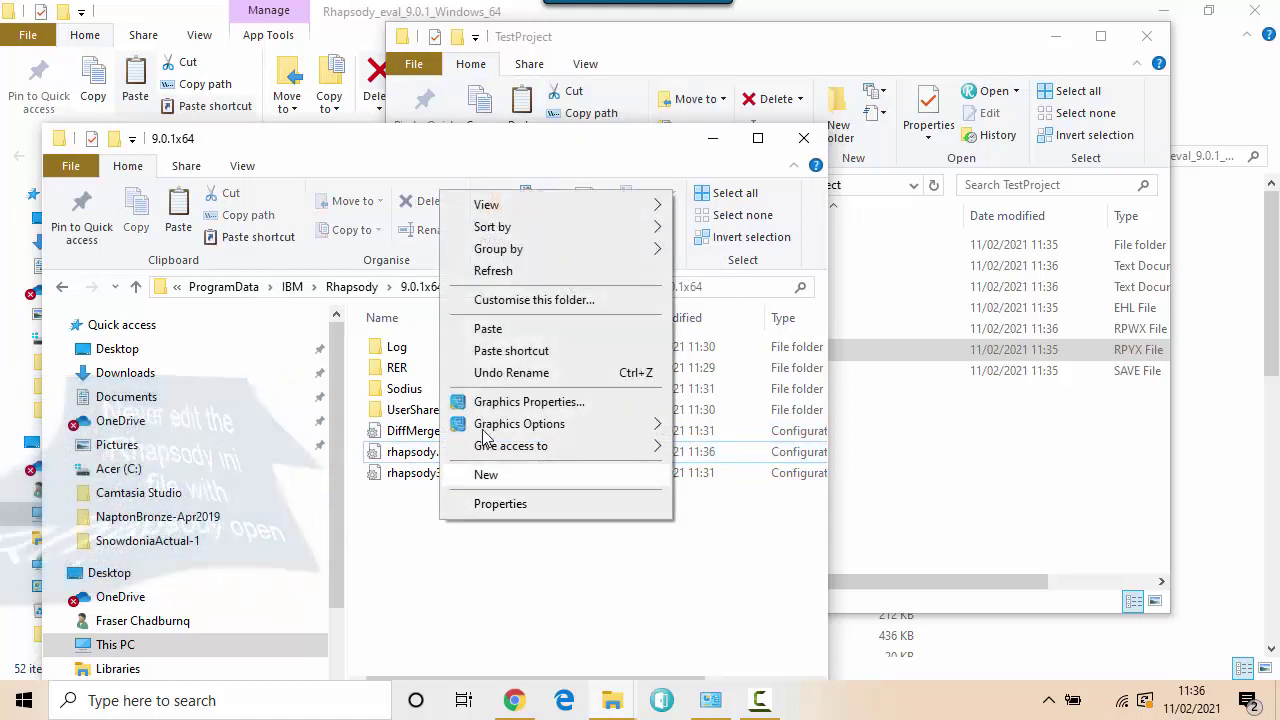
pyautogui.click(512, 332)
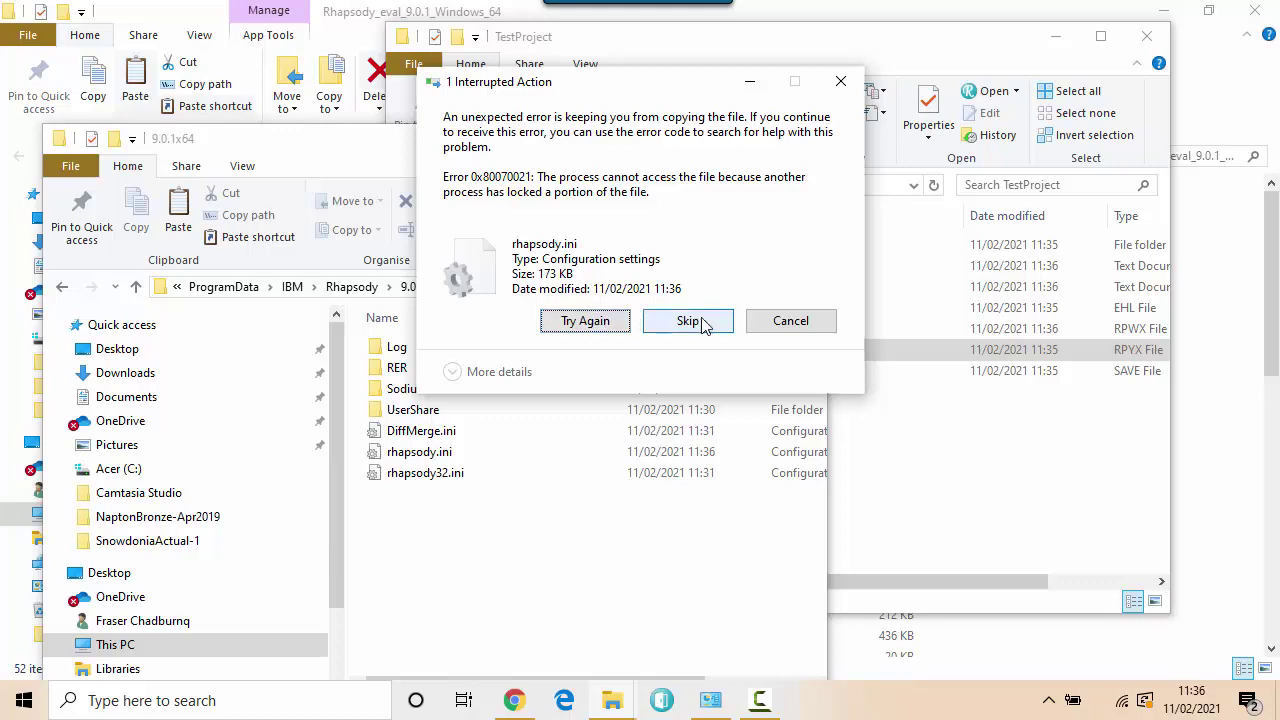
pyautogui.click(790, 321)
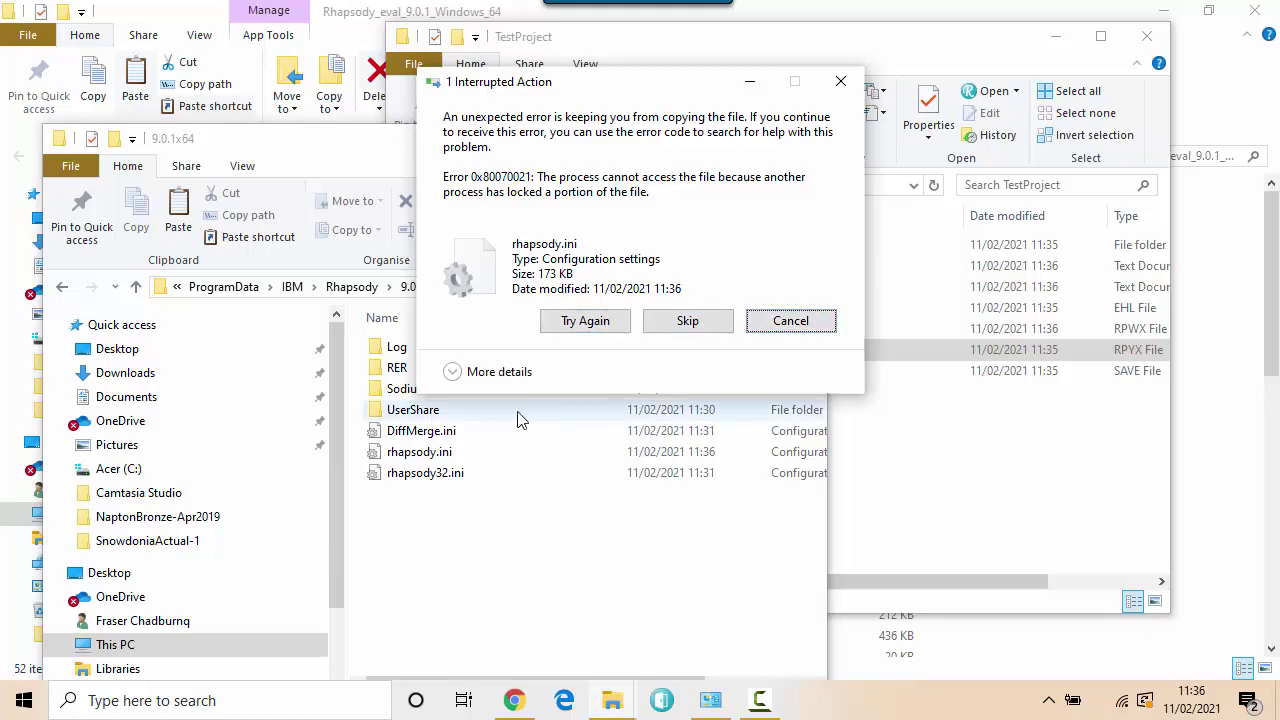
# Step: Paste a backup copy of rhapsody.ini beside it and open the original for editing
pyautogui.rightClick(428, 451)
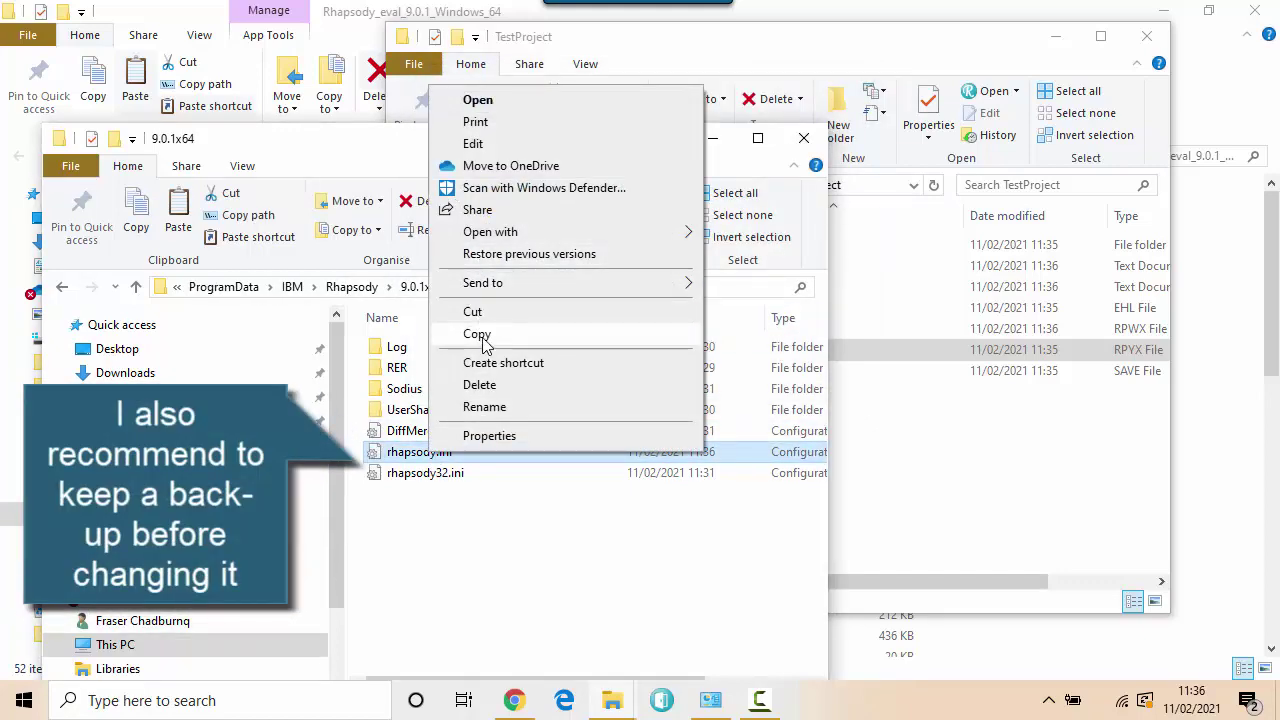
pyautogui.click(482, 336)
pyautogui.rightClick(440, 514)
pyautogui.click(482, 318)
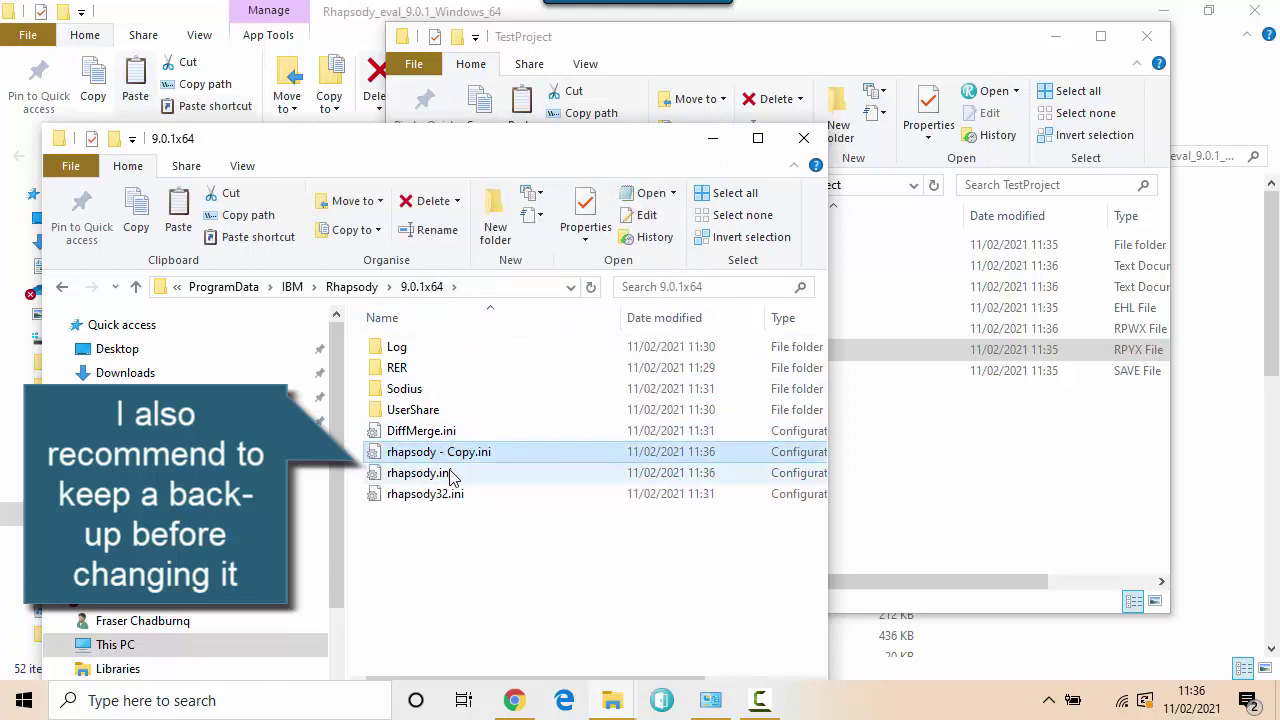
pyautogui.rightClick(450, 478)
pyautogui.click(526, 166)
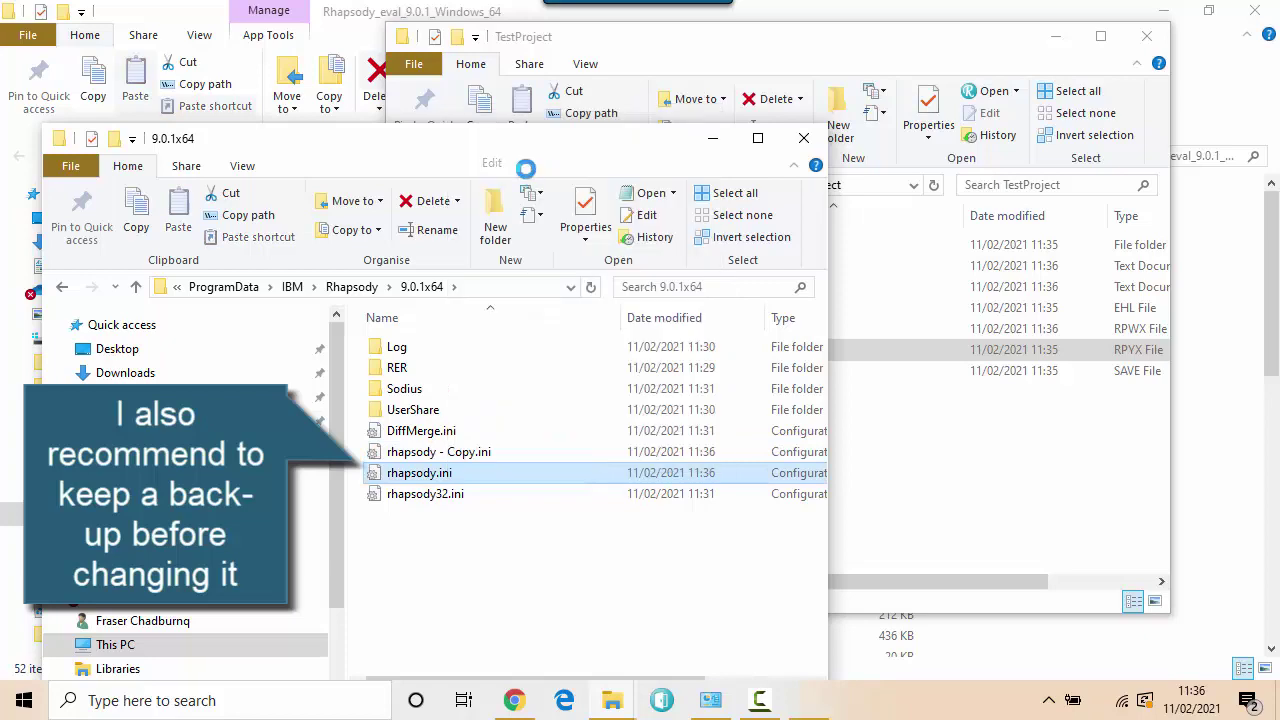
# Step: Change DefaultEdition=SystemArchitect to SystemDesigner and save rhapsody.ini when closing Notepad
pyautogui.scroll(-3, 157, 345)
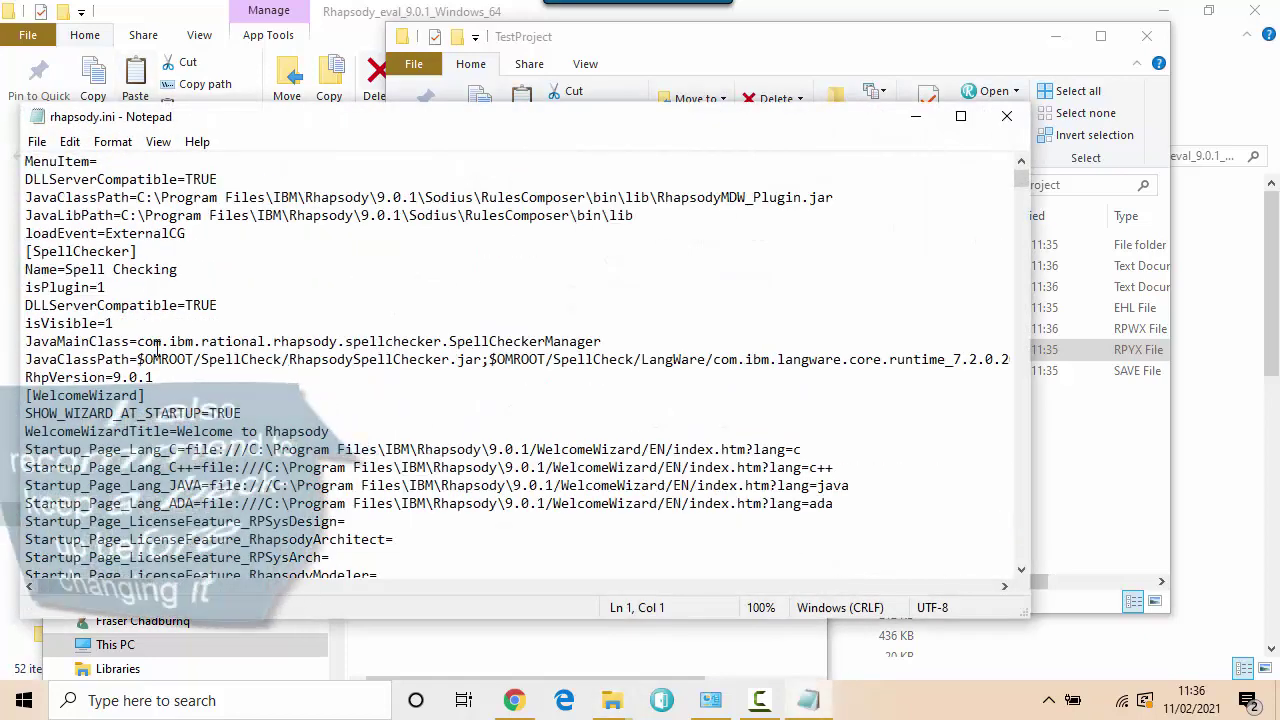
pyautogui.scroll(3, 163, 372)
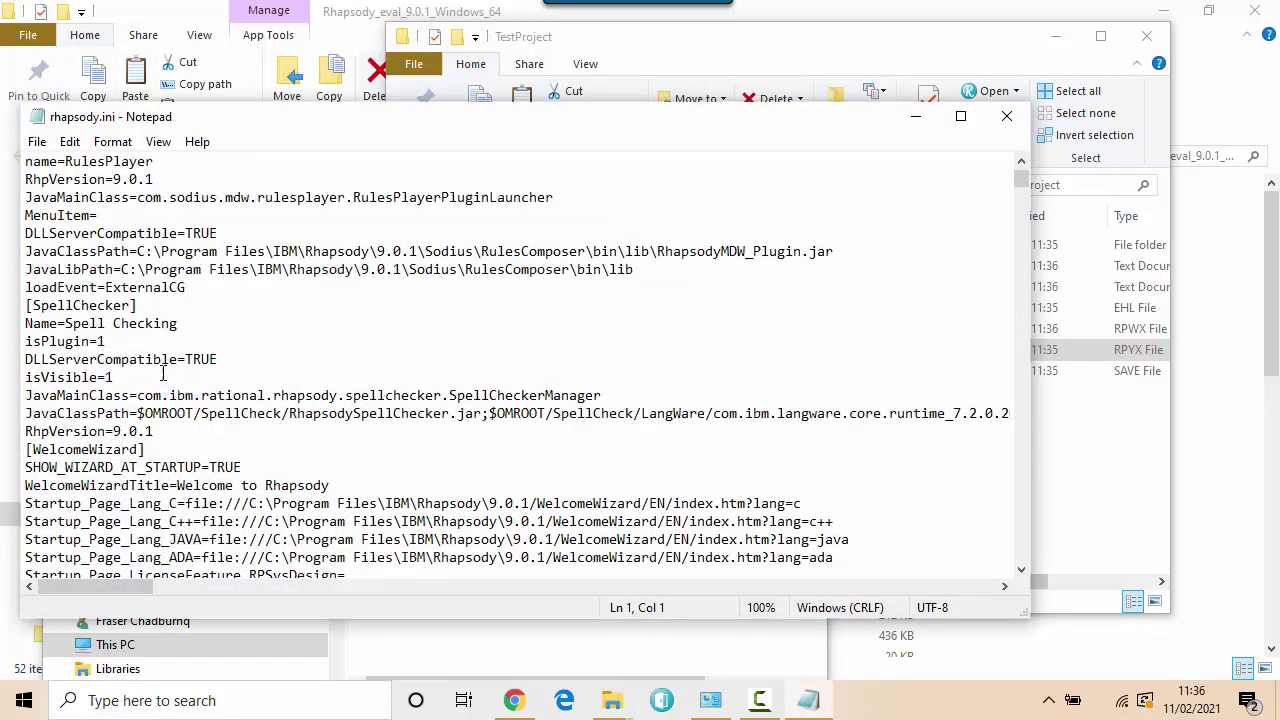
pyautogui.scroll(-11, 163, 372)
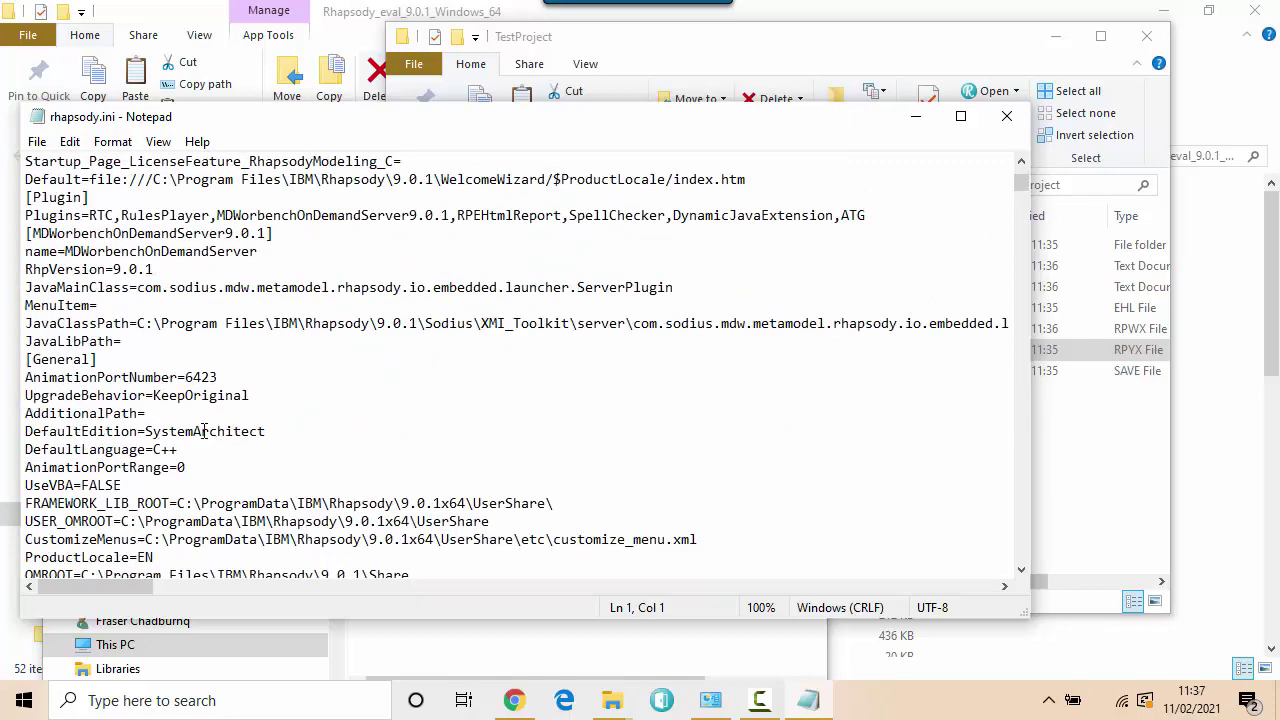
pyautogui.moveTo(194, 431); pyautogui.dragTo(301, 436)
pyautogui.write('Designe')
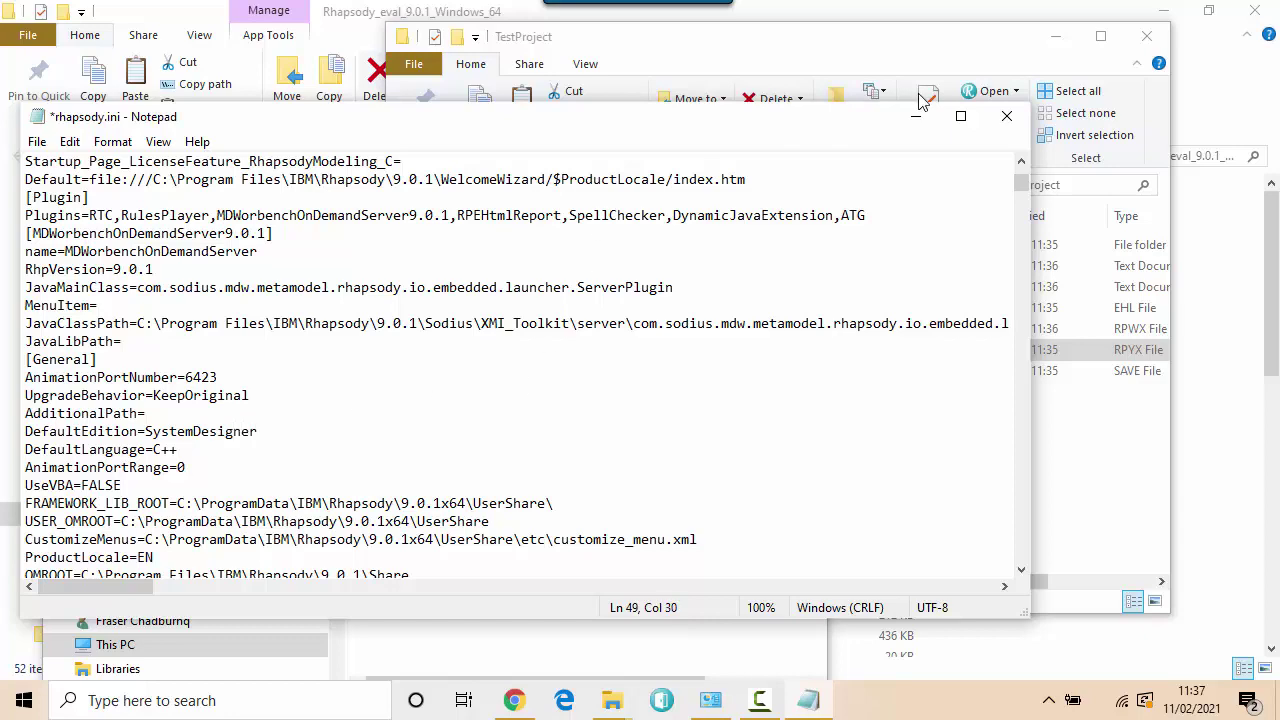
pyautogui.click(1006, 117)
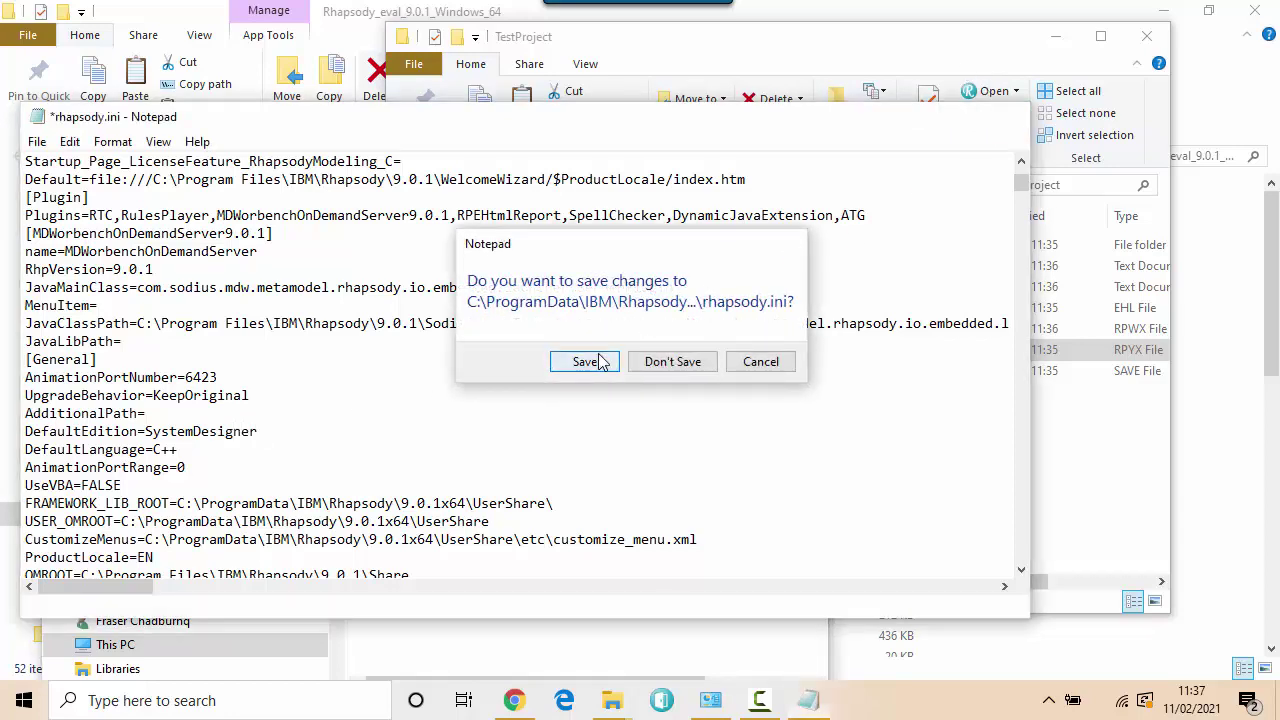
pyautogui.click(600, 360)
# Step: Reopen TestProject.rpyx in Rhapsody and maximize the window
pyautogui.click(820, 48)
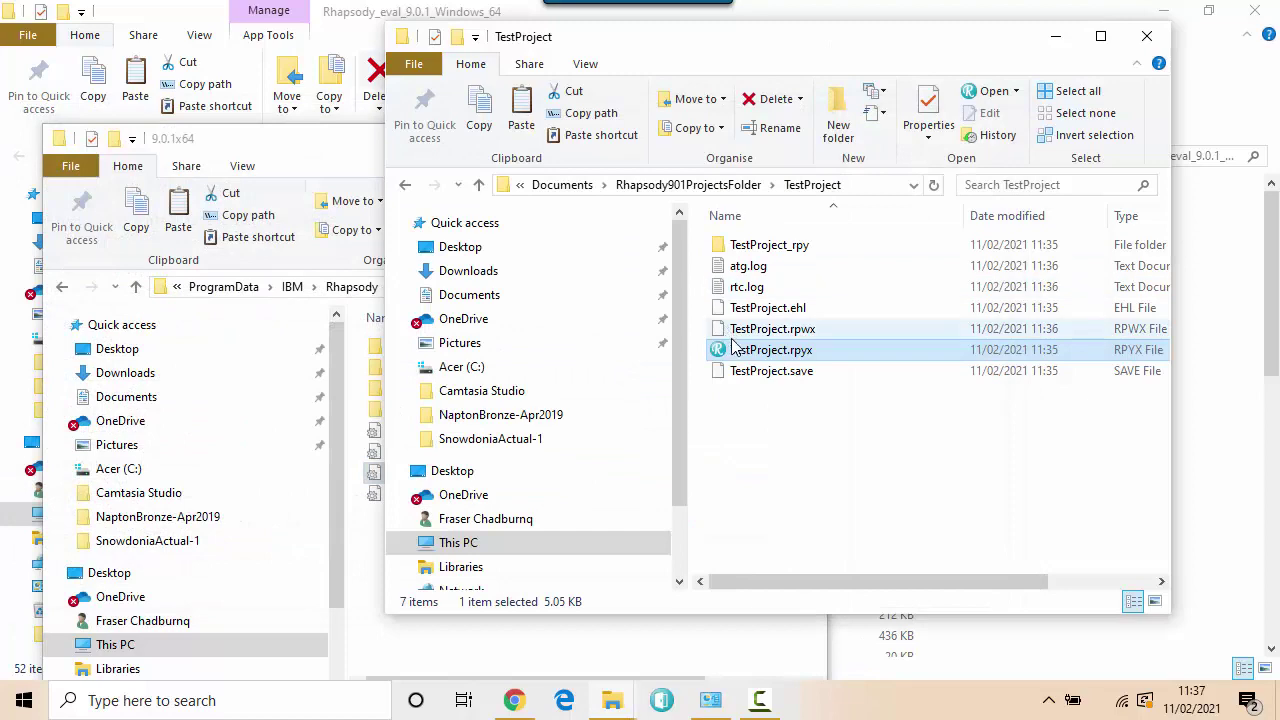
pyautogui.doubleClick(737, 358)
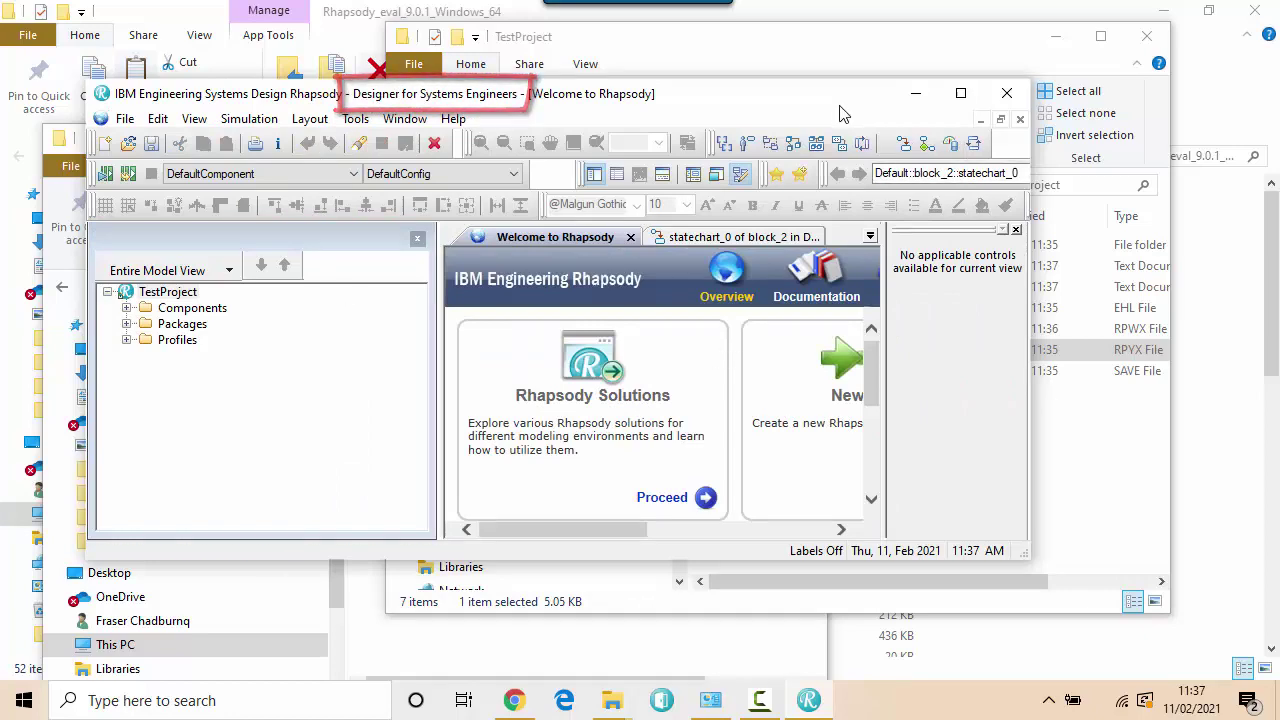
pyautogui.click(960, 93)
# Step: Open block definition diagram_0 from Packages > Default > Block Definition Diagrams
pyautogui.click(40, 237)
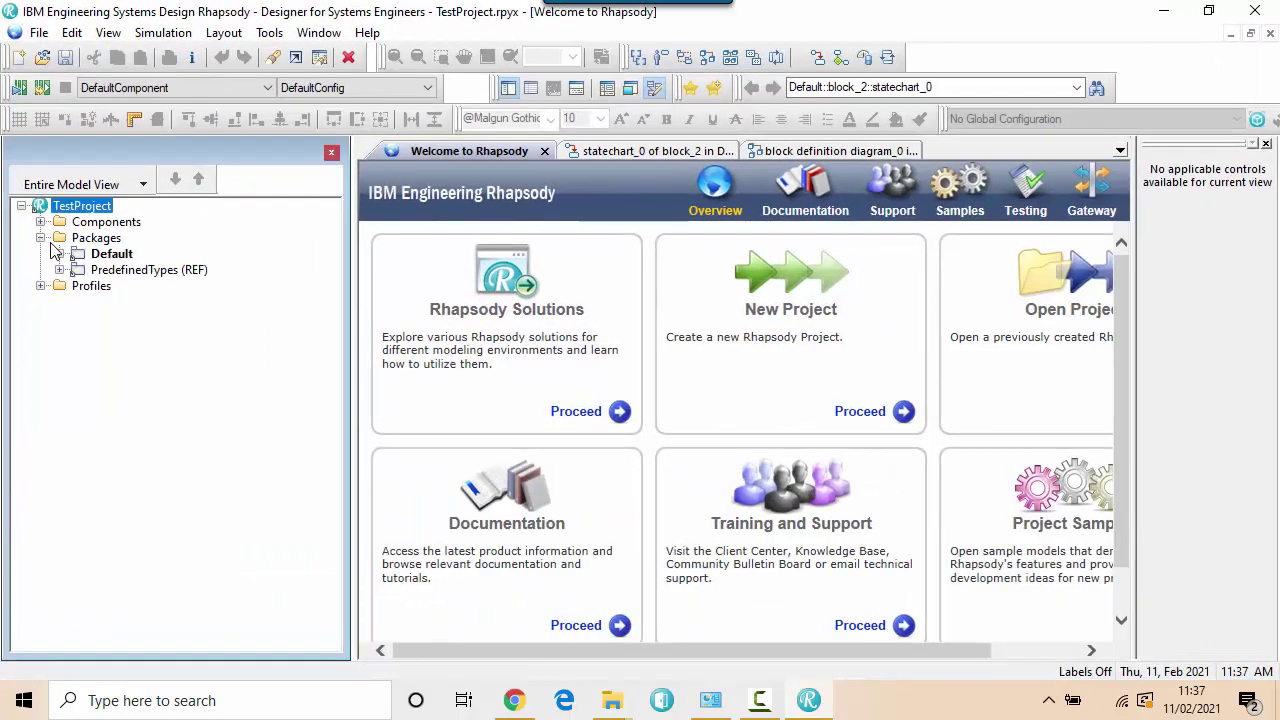
pyautogui.click(59, 253)
pyautogui.click(78, 269)
pyautogui.doubleClick(147, 287)
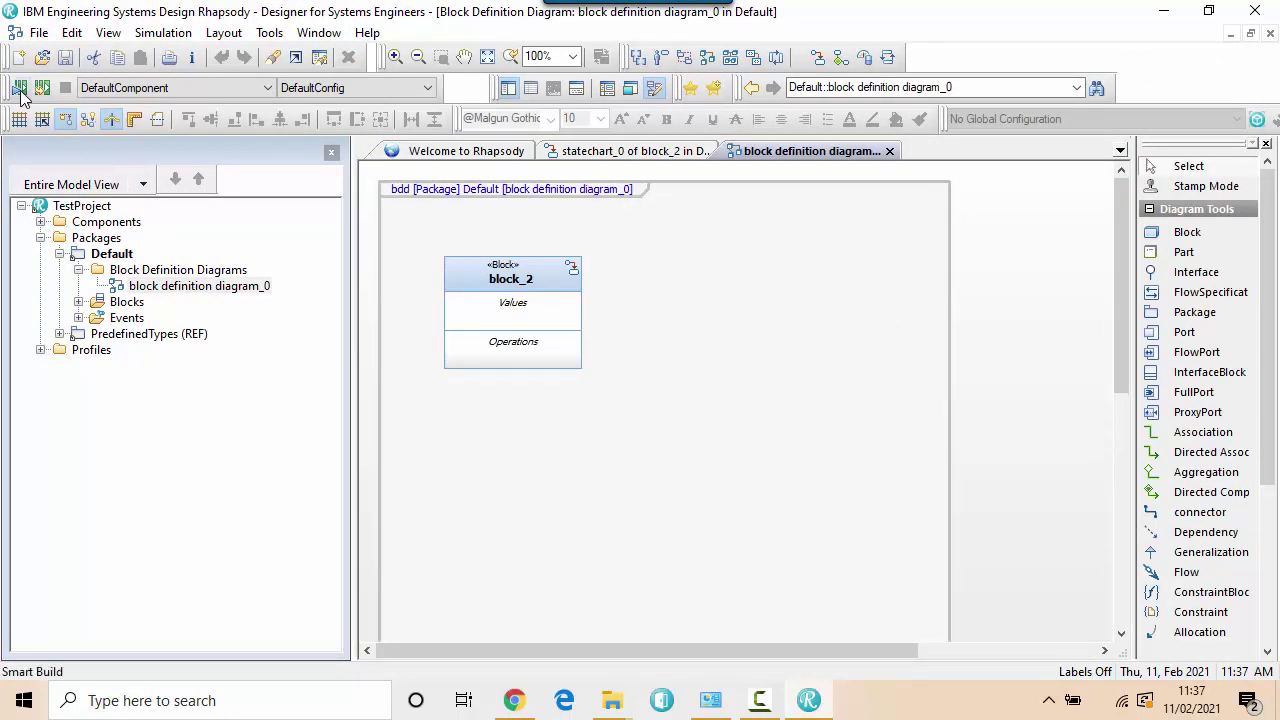
pyautogui.click(161, 33)
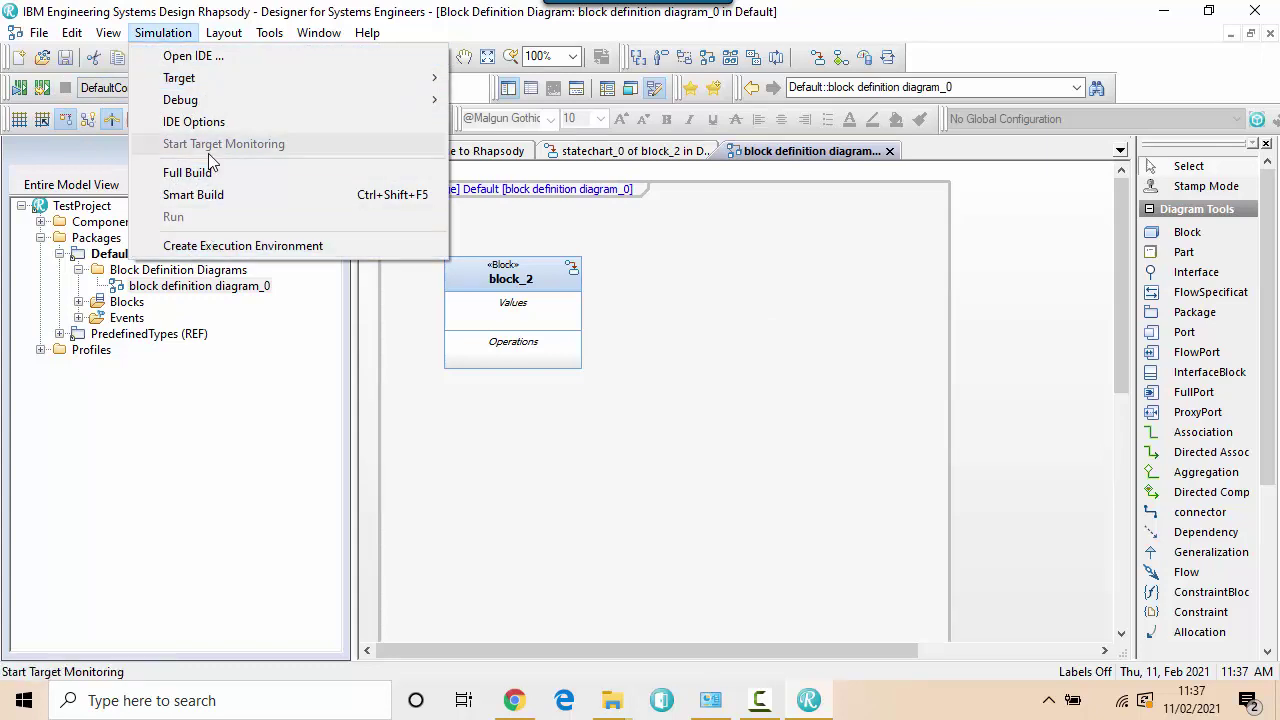
# Step: Open DefaultConfig from Components > DefaultComponent > Configurations
pyautogui.click(697, 288)
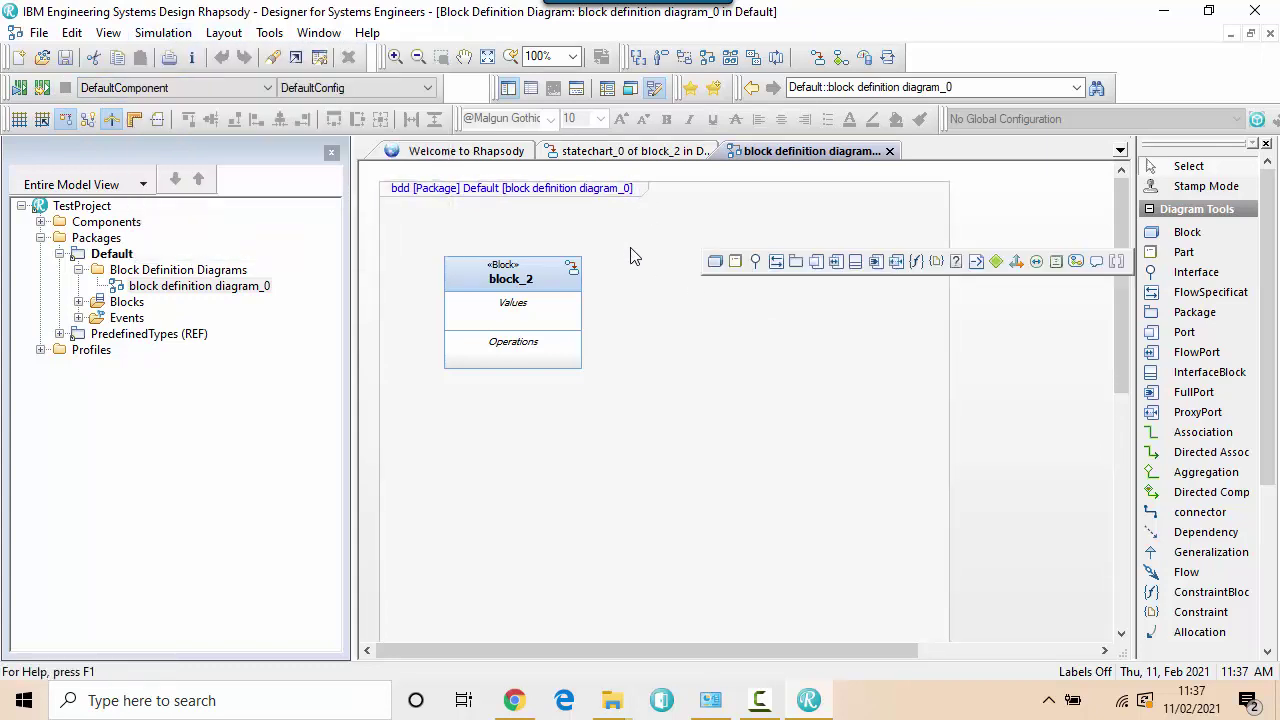
pyautogui.click(40, 222)
pyautogui.click(59, 238)
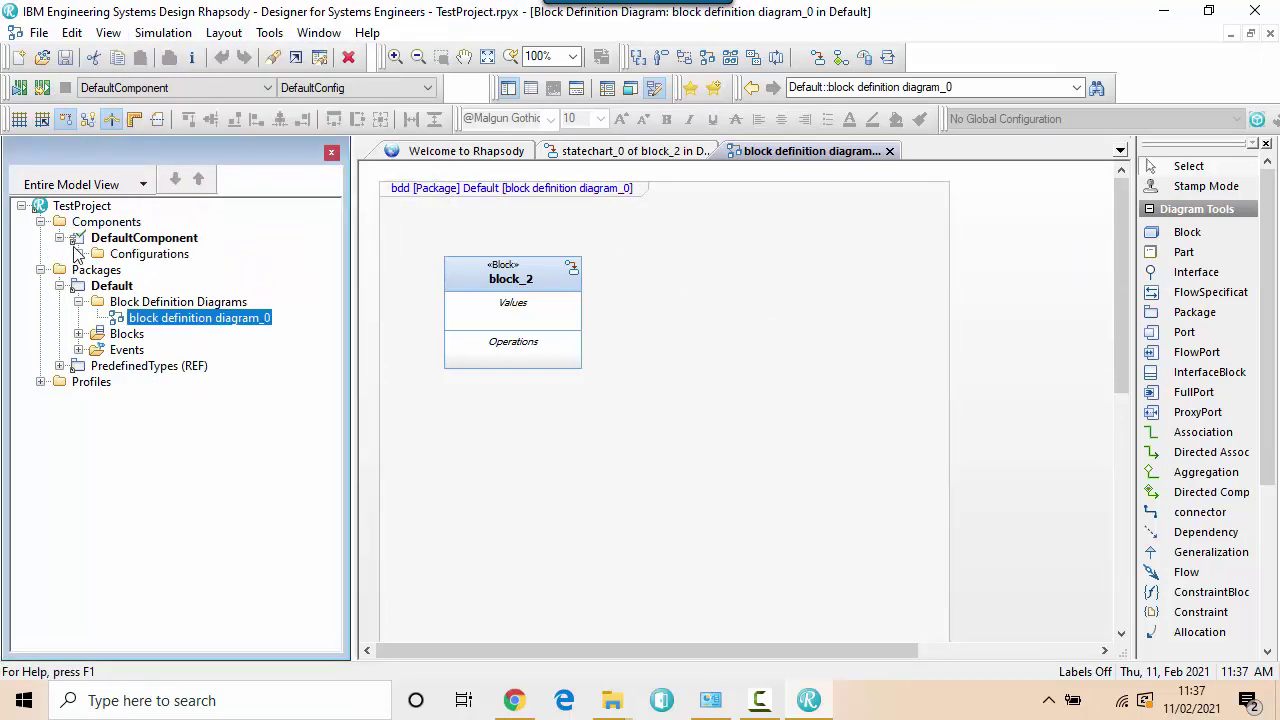
pyautogui.click(78, 254)
pyautogui.doubleClick(160, 271)
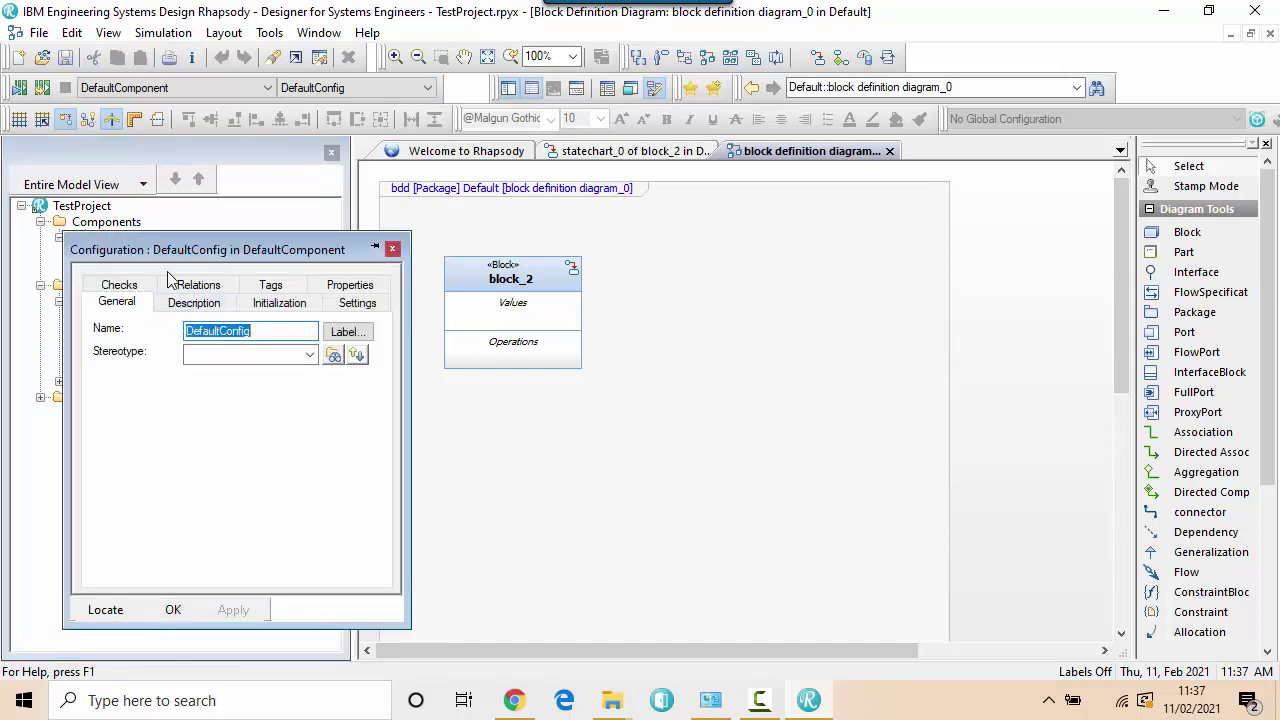
# Step: Include block_2 as an initial instance and set initial instances to Derived
pyautogui.moveTo(167, 252); pyautogui.dragTo(532, 286)
pyautogui.click(641, 345)
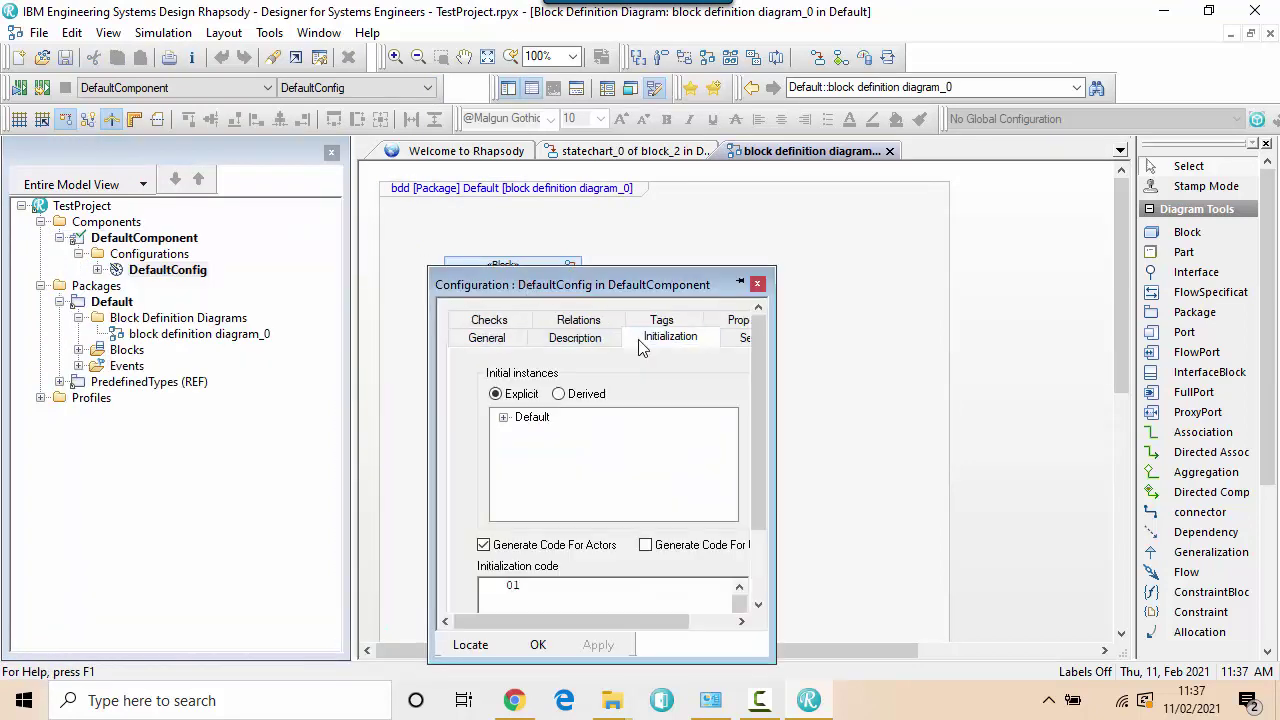
pyautogui.click(503, 417)
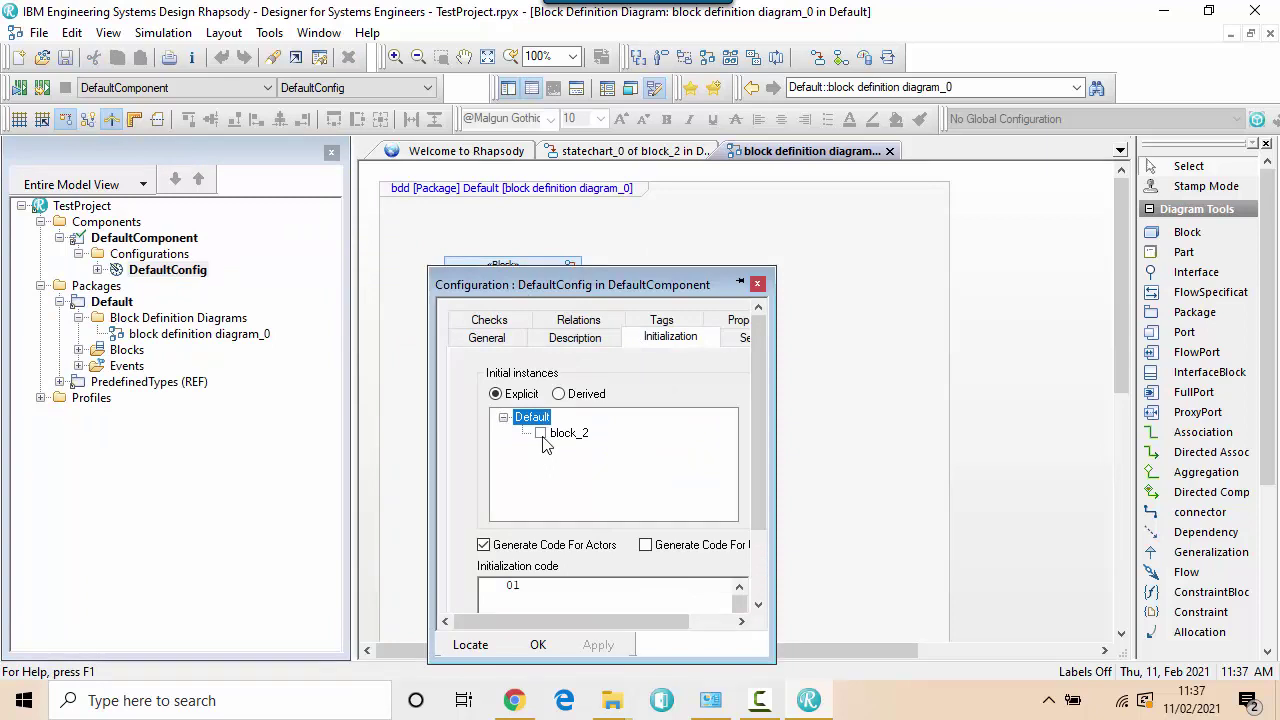
pyautogui.click(540, 432)
pyautogui.click(558, 393)
# Step: Review the Settings showing the Cygwin environment and confirm the configuration with OK
pyautogui.moveTo(775, 387); pyautogui.dragTo(980, 369)
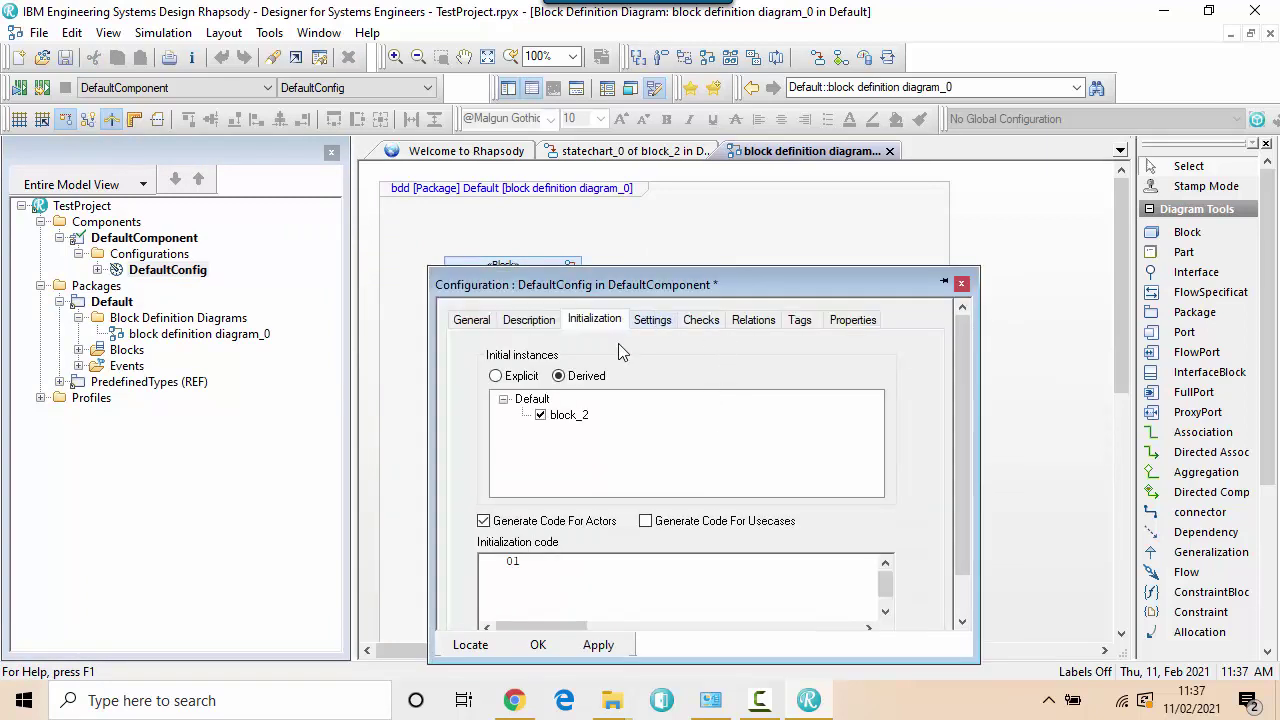
pyautogui.click(650, 322)
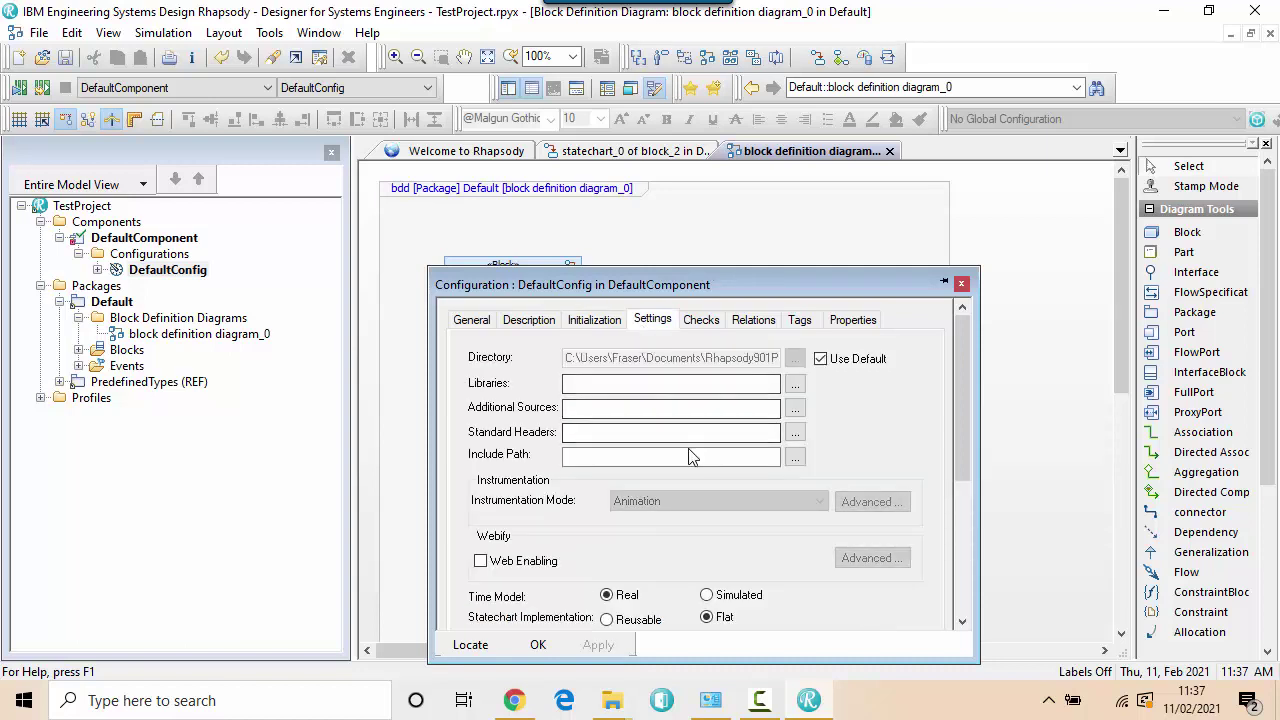
pyautogui.scroll(-3, 700, 465)
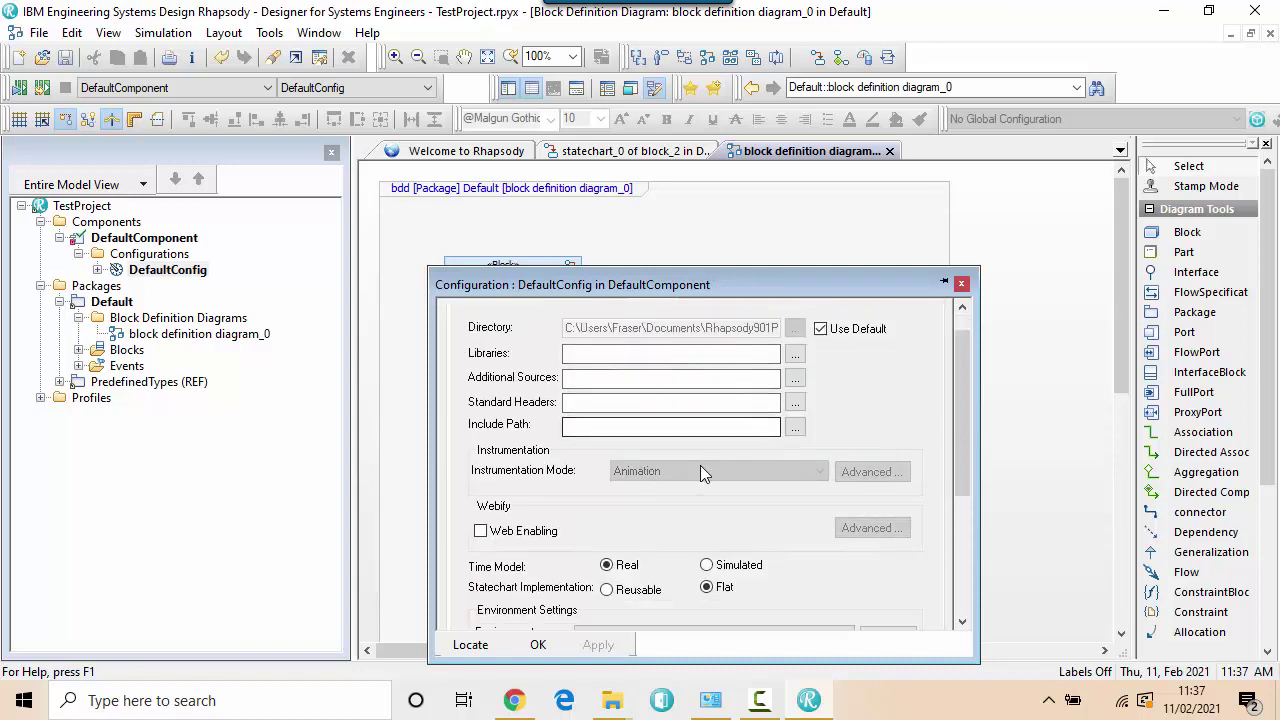
pyautogui.click(540, 645)
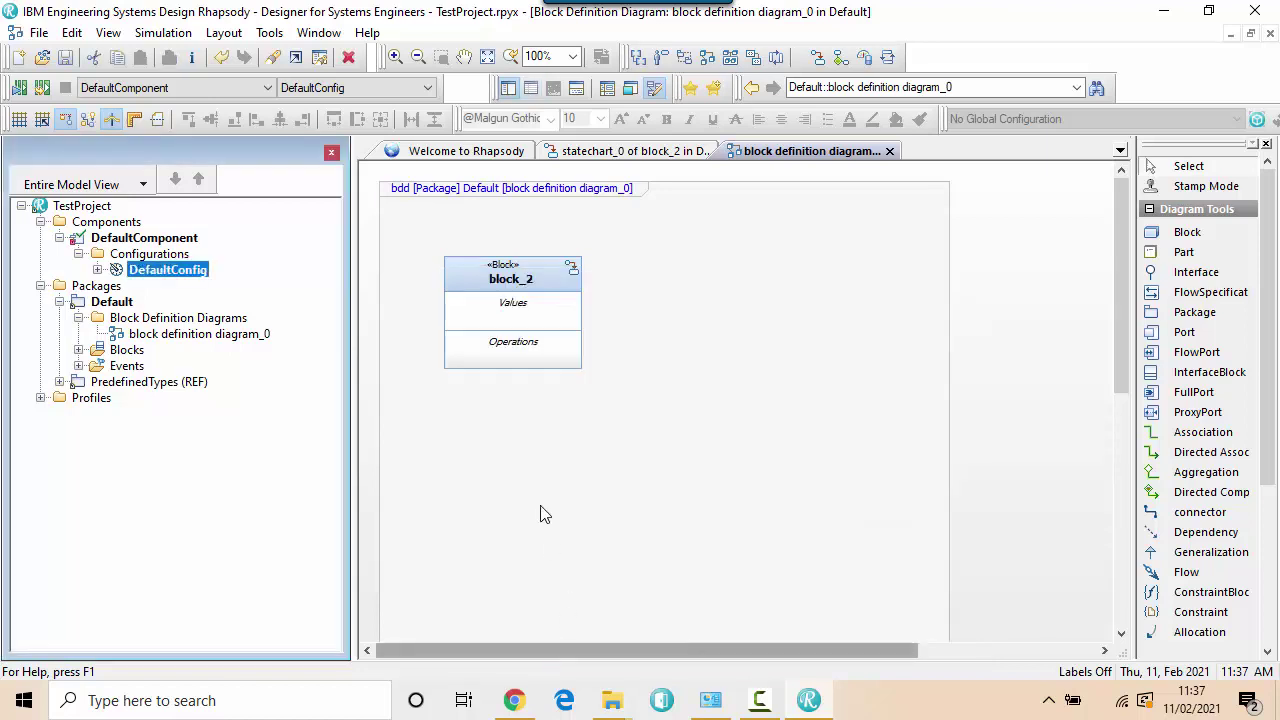
# Step: Build DefaultConfig, allow creation of its output directory, acknowledge the 'make' failure, and resize the Build pane
pyautogui.click(22, 88)
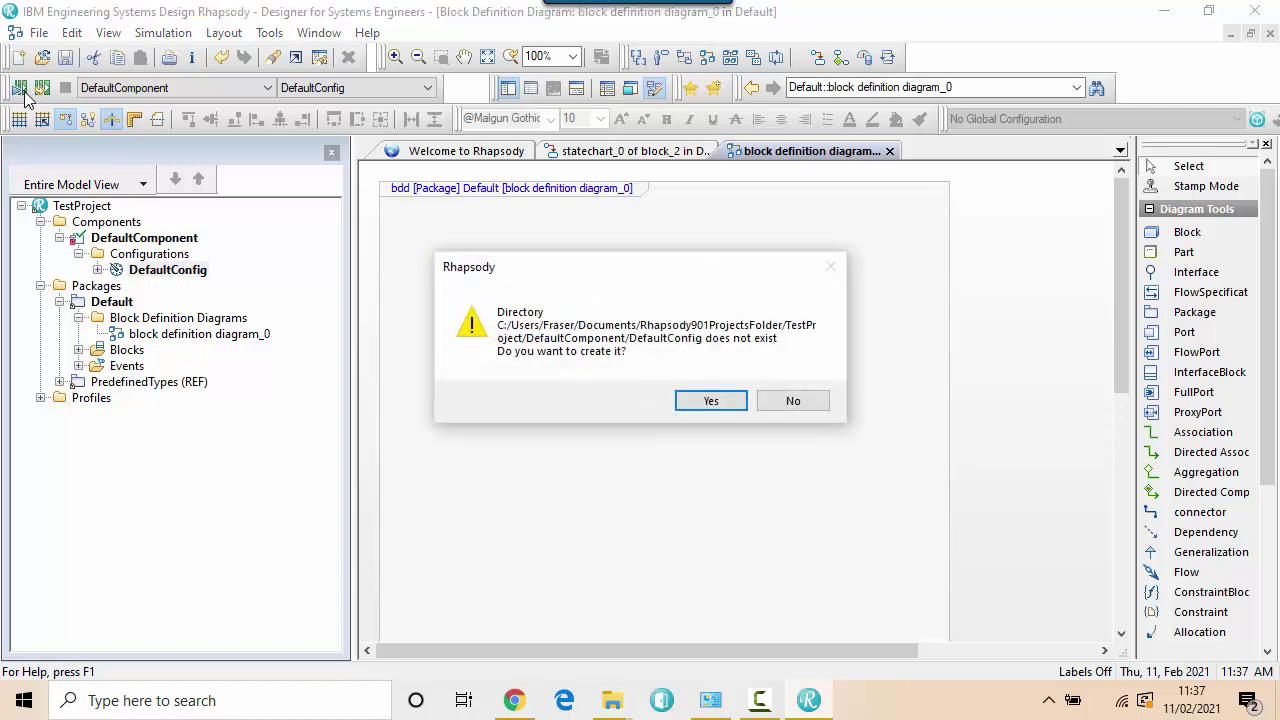
pyautogui.click(707, 401)
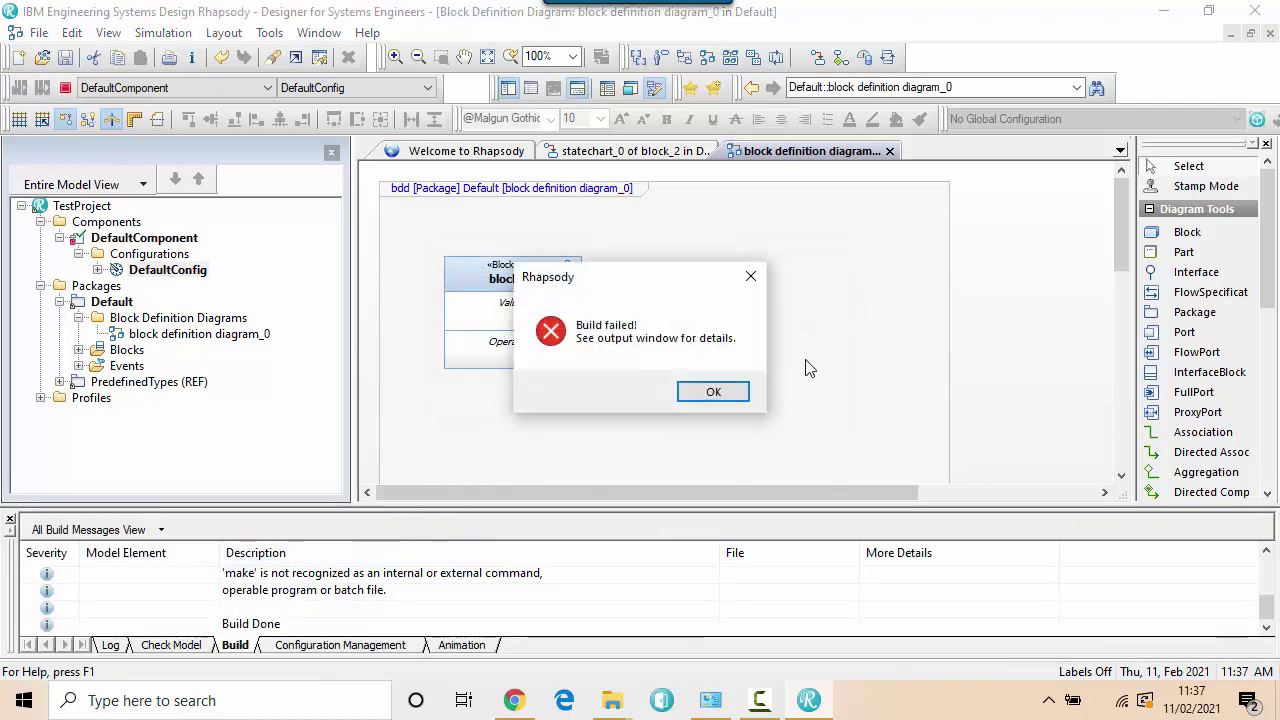
pyautogui.click(713, 391)
pyautogui.moveTo(629, 505); pyautogui.dragTo(621, 426)
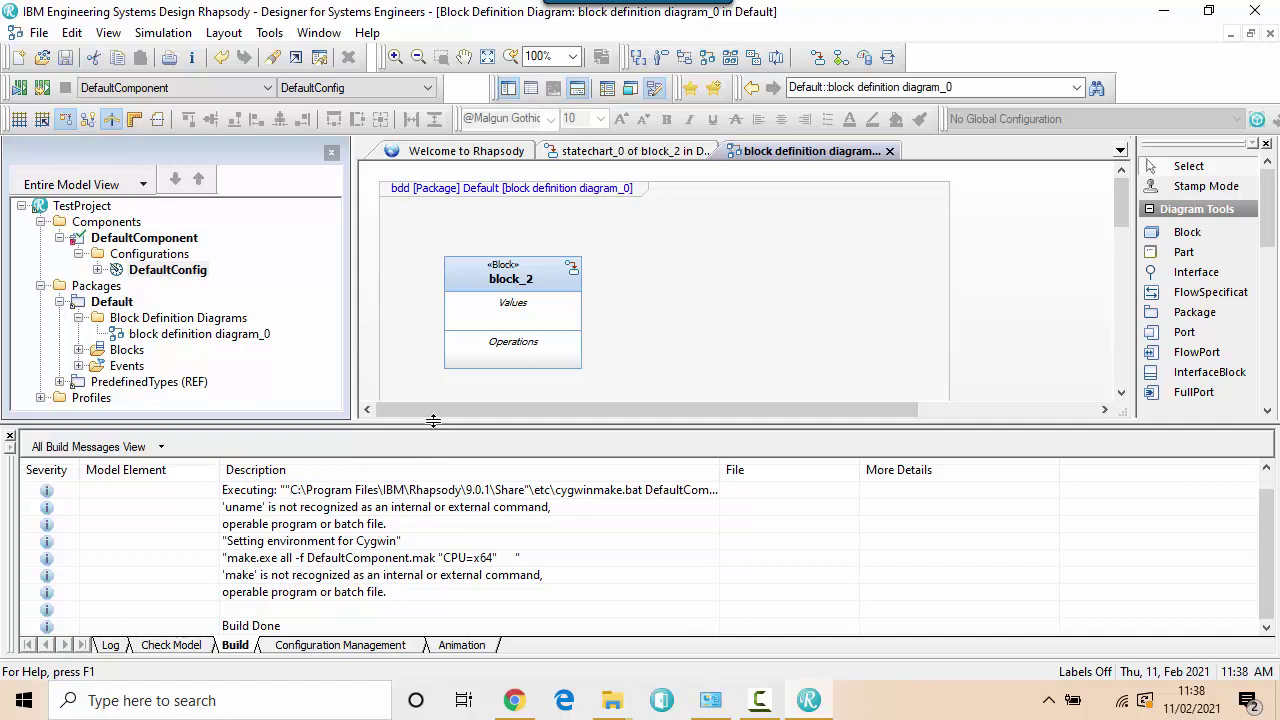
pyautogui.moveTo(433, 420); pyautogui.dragTo(433, 466)
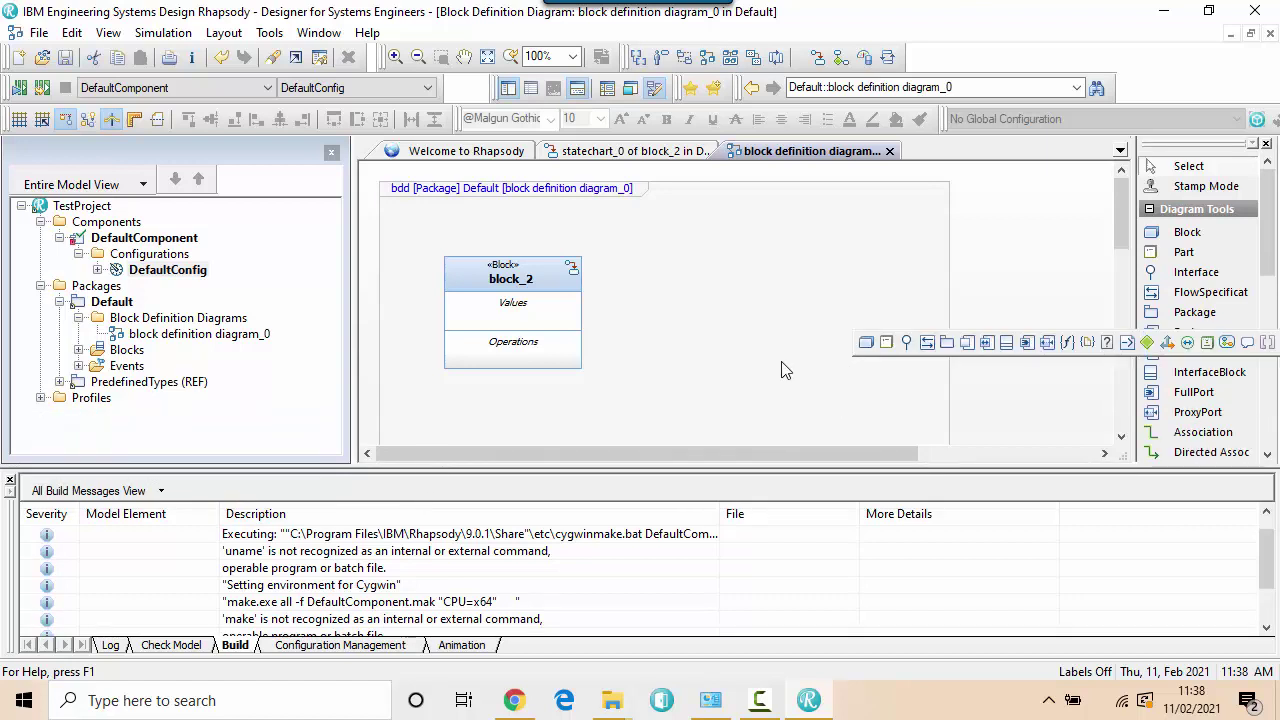